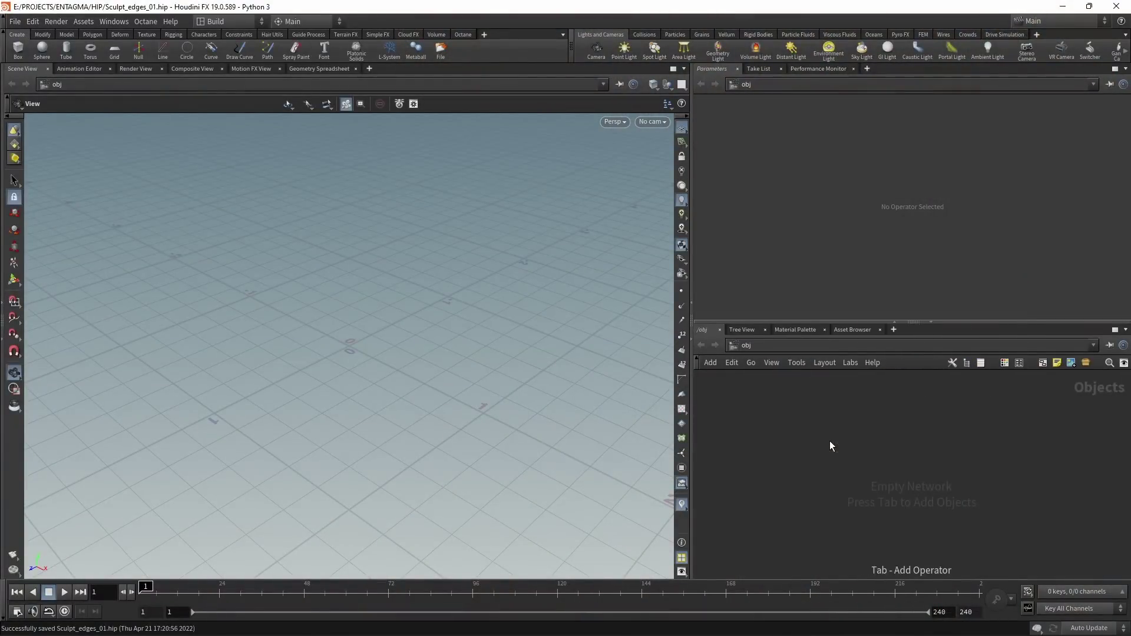
Step: Create a geometry object geo1 and add a File node inside it
{"action": "left_click", "coordinate": [829, 441]}
{"action": "key", "text": "Return"}
{"action": "key", "text": "Tab"}
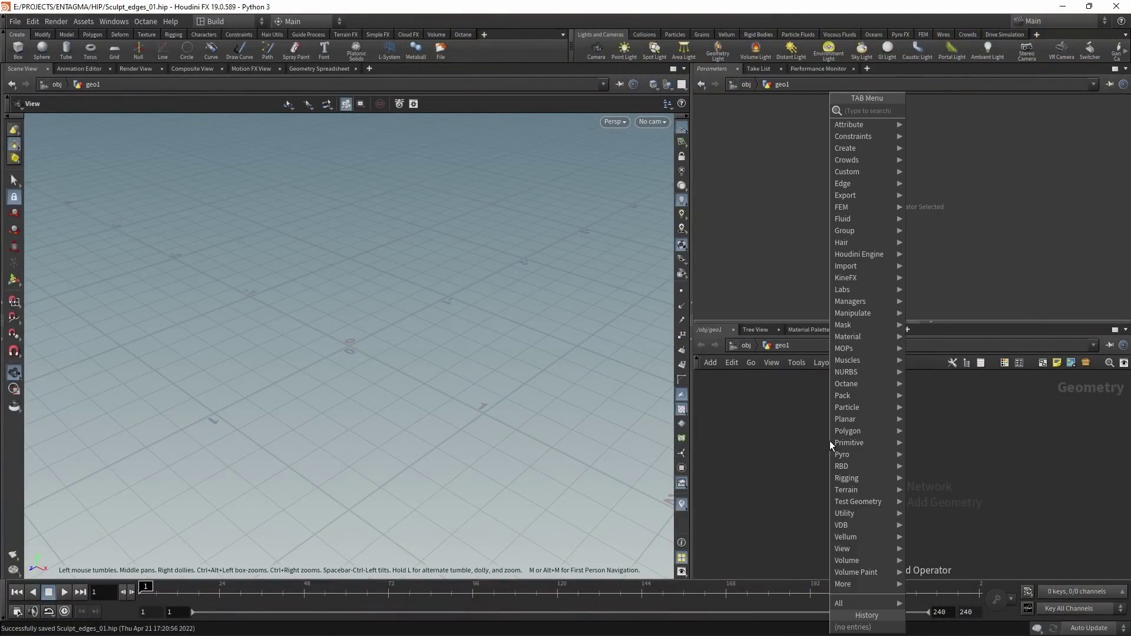
{"action": "type", "text": "file"}
{"action": "key", "text": "Return"}
{"action": "left_click", "coordinate": [829, 441]}
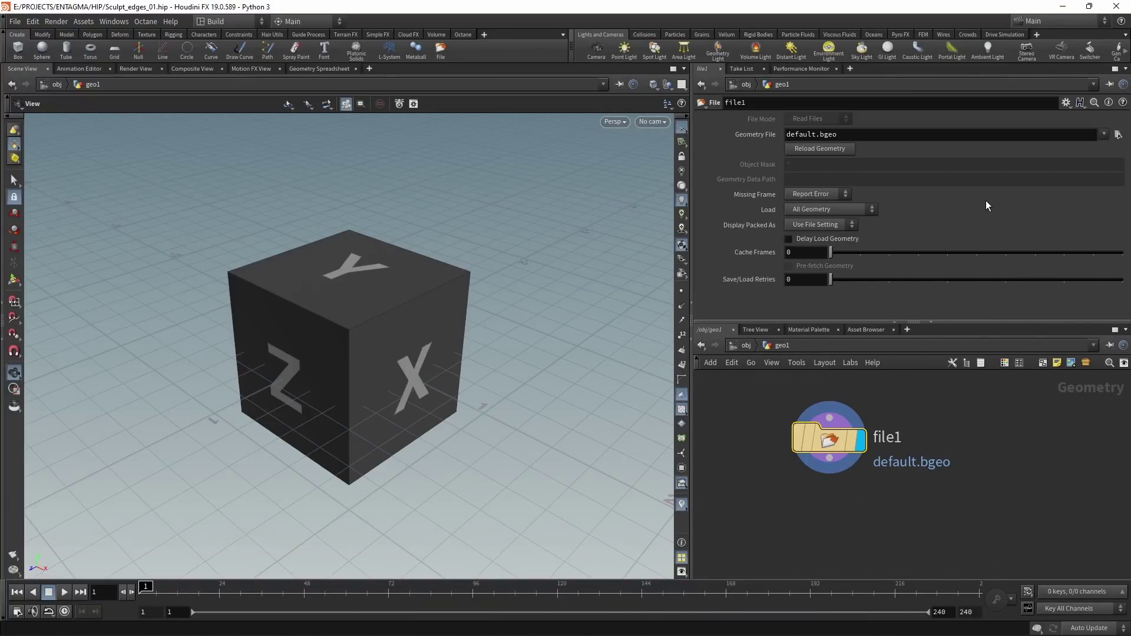
Step: Load E:/PROJECTS/ENTAGMA/HIP/Napoleon.stl into the File node
{"action": "left_click", "coordinate": [1117, 134]}
{"action": "left_click", "coordinate": [708, 122]}
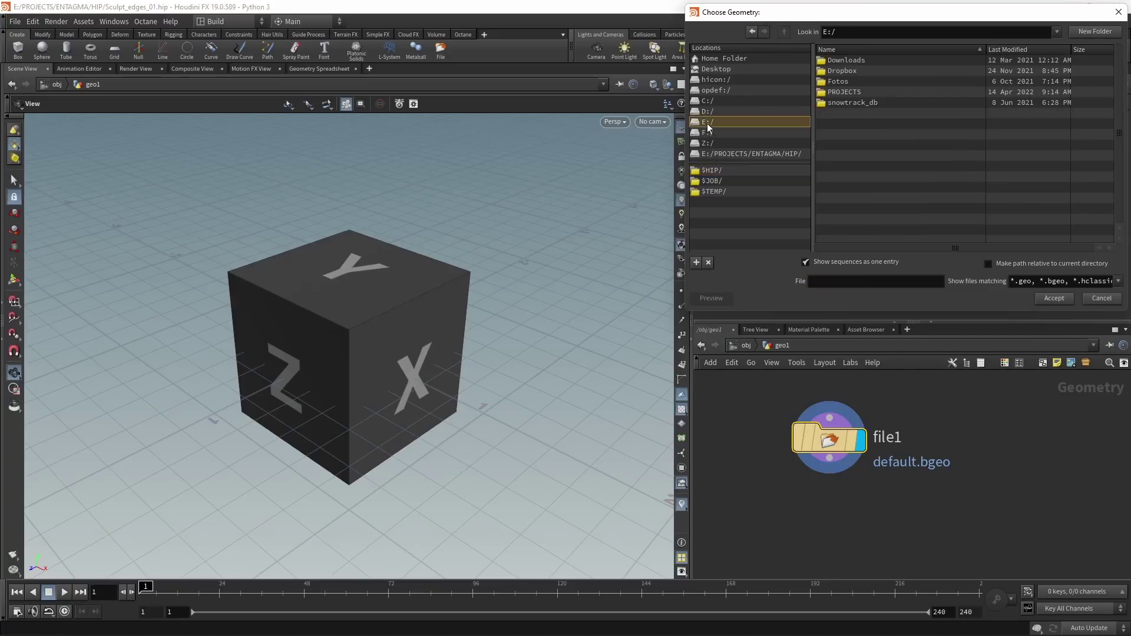
{"action": "double_click", "coordinate": [832, 92]}
{"action": "double_click", "coordinate": [832, 93]}
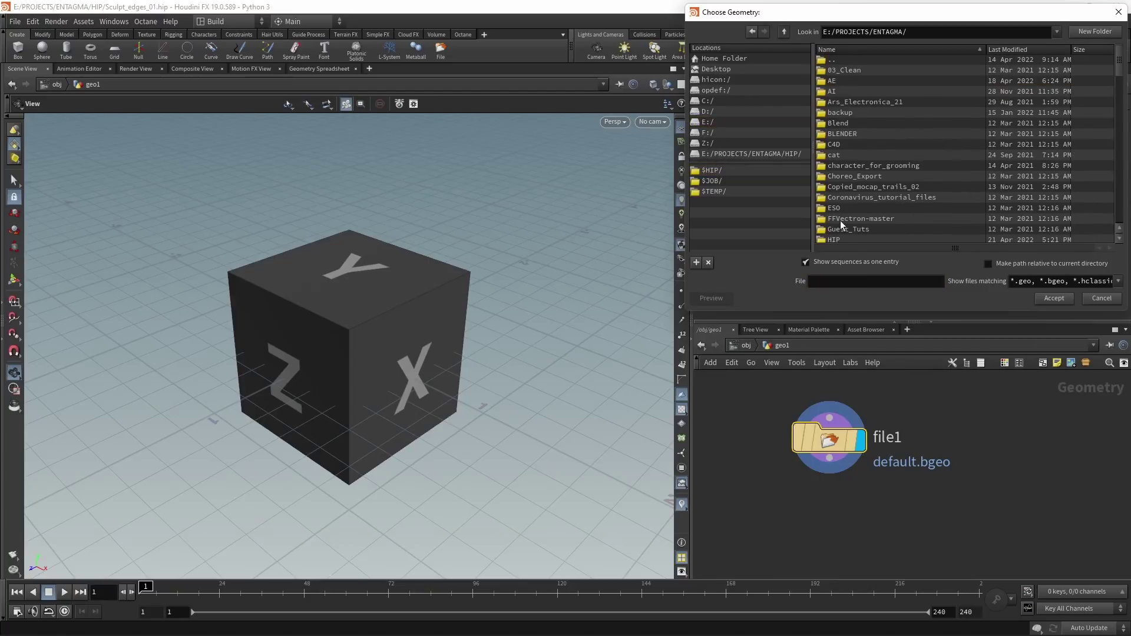
{"action": "left_click", "coordinate": [806, 261]}
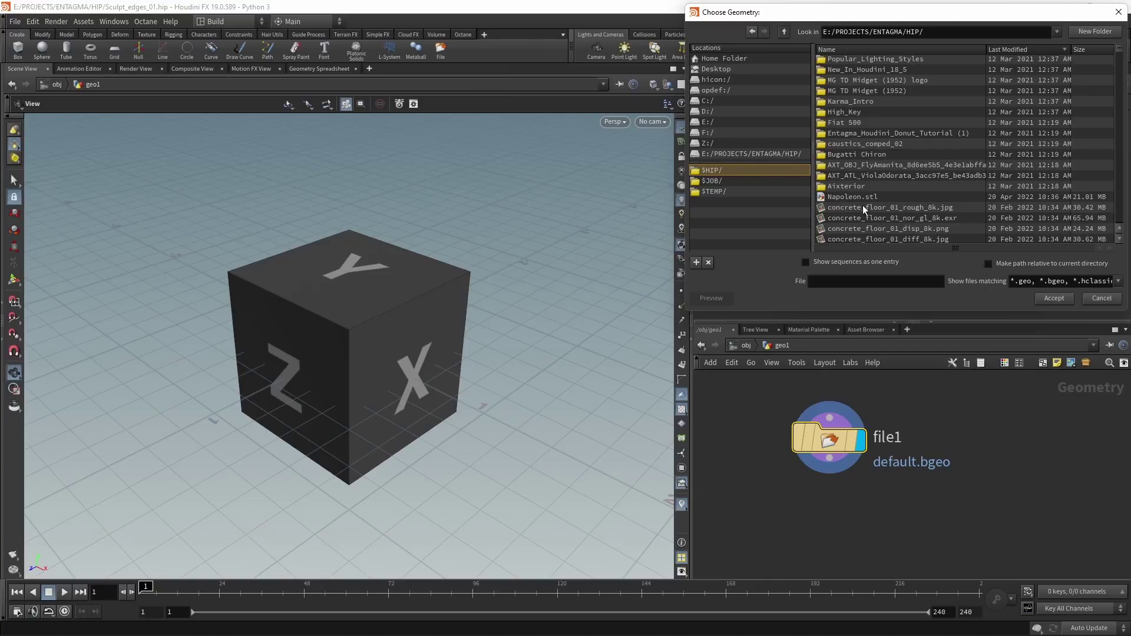
{"action": "left_click", "coordinate": [843, 198]}
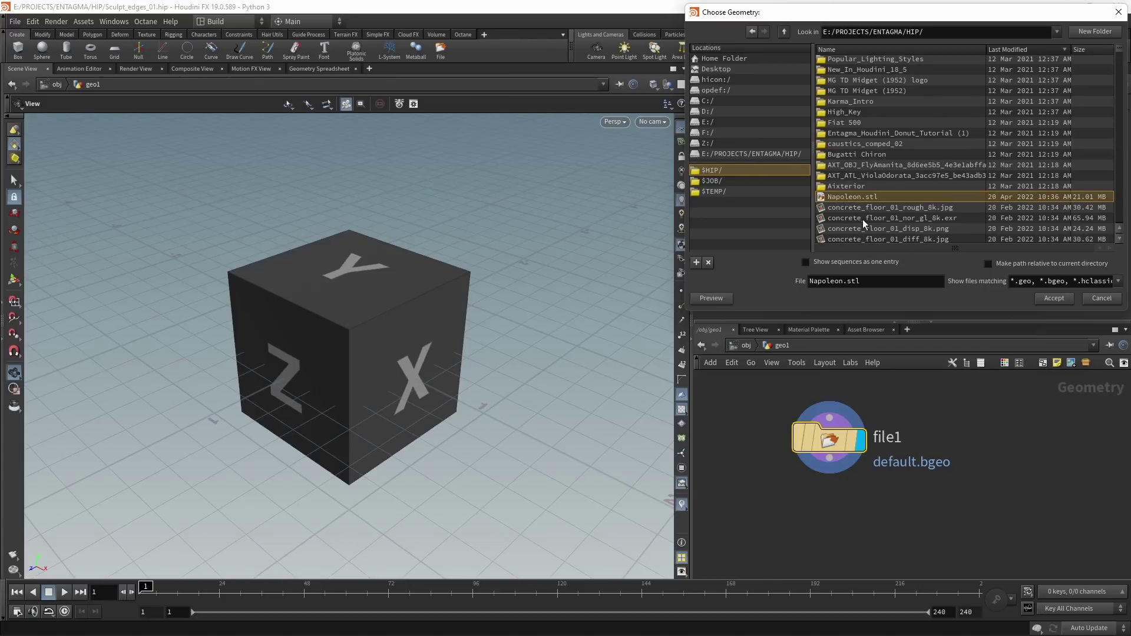
{"action": "left_click", "coordinate": [1053, 299]}
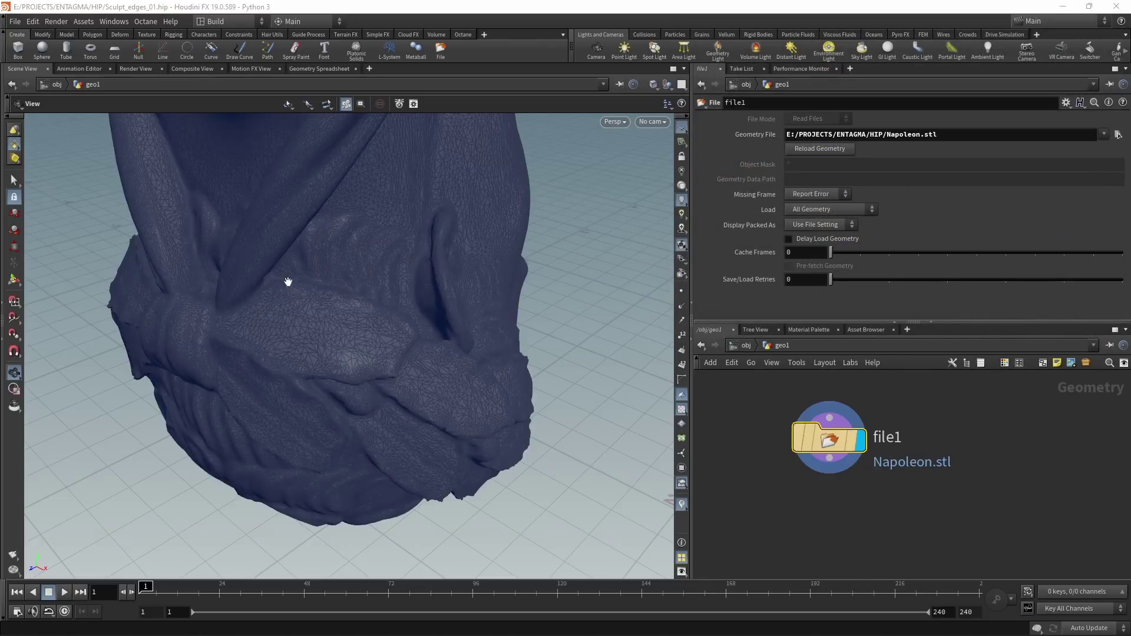
Step: Orbit around the Napoleon model and inspect file1's geometry info
{"action": "scroll", "coordinate": [505, 320], "scroll_direction": "down", "scroll_amount": 10}
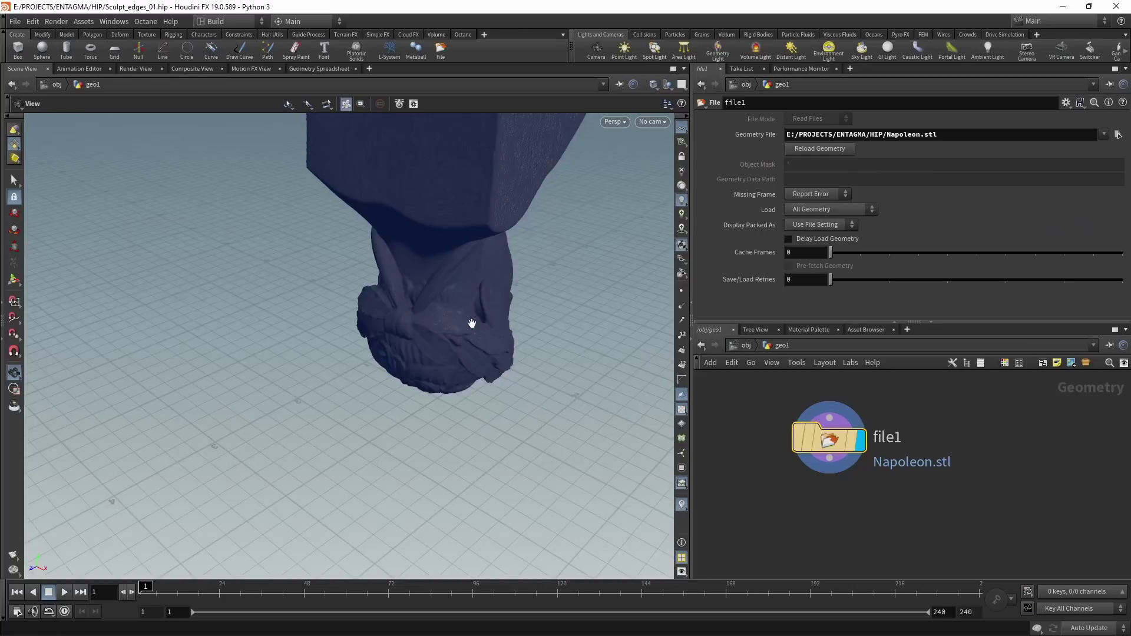
{"action": "left_click_drag", "start_coordinate": [451, 315], "coordinate": [490, 295]}
{"action": "mouse_move", "coordinate": [819, 452]}
{"action": "left_click", "coordinate": [776, 440]}
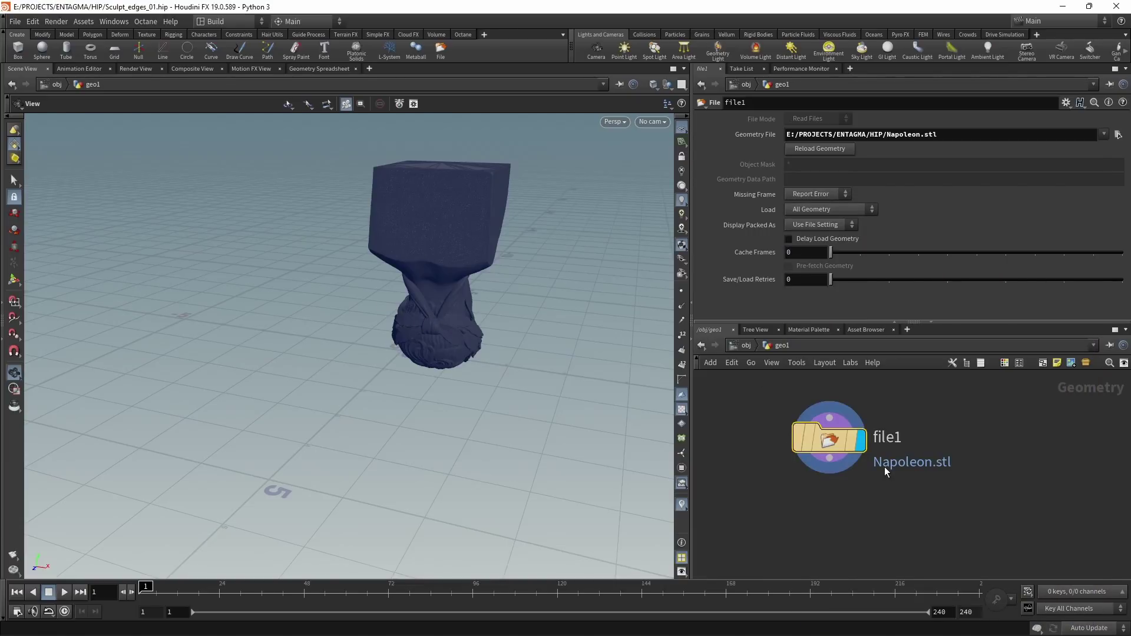
Step: Add a Match Size node below file1 and check its geometry info
{"action": "key", "text": "Tab"}
{"action": "type", "text": "matchsi"}
{"action": "key", "text": "Return"}
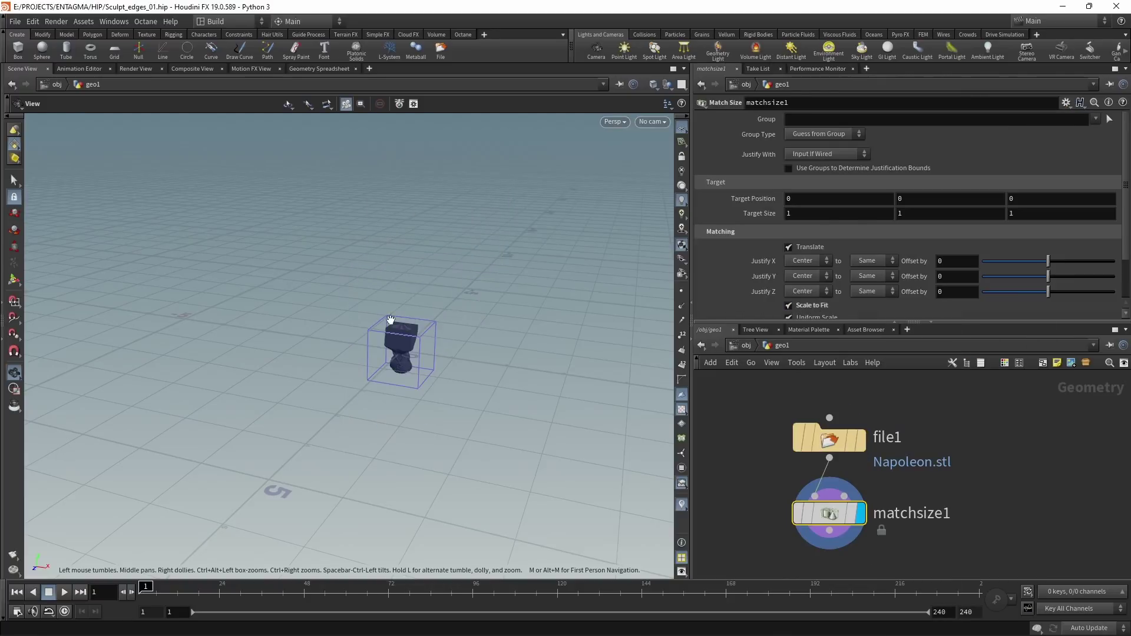
{"action": "mouse_move", "coordinate": [797, 539]}
{"action": "left_click", "coordinate": [776, 514]}
{"action": "scroll", "coordinate": [389, 347], "scroll_direction": "up", "scroll_amount": 5}
{"action": "scroll", "coordinate": [506, 265], "scroll_direction": "up", "scroll_amount": 2}
{"action": "middle_click_drag", "start_coordinate": [901, 480], "coordinate": [921, 417]}
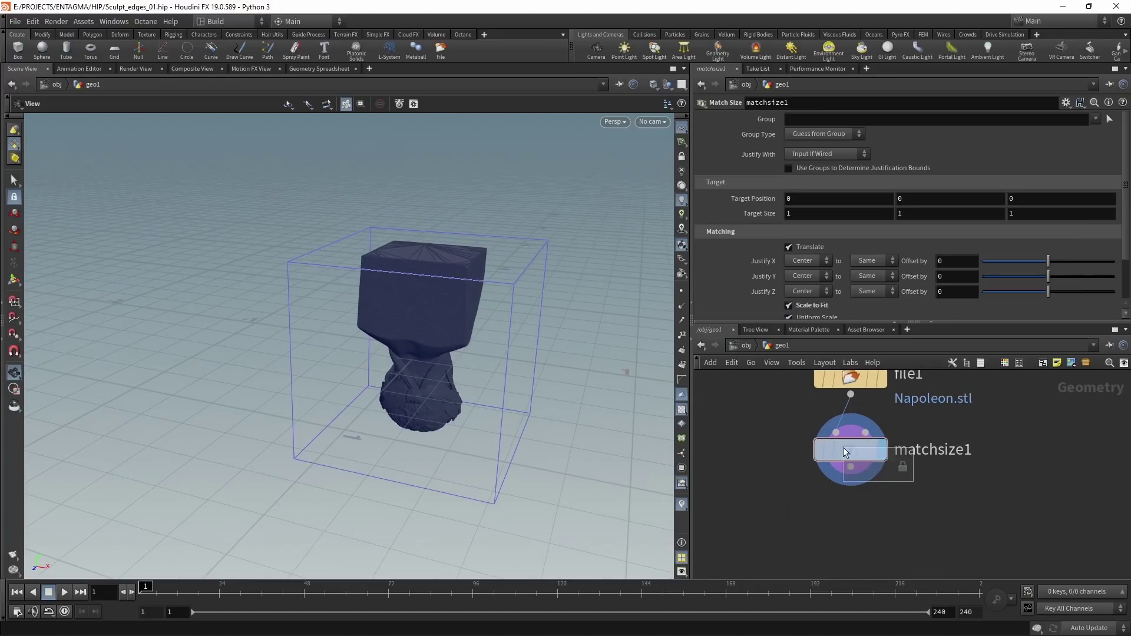
Step: Add a Reverse node below matchsize1
{"action": "key", "text": "Tab"}
{"action": "type", "text": "reverse"}
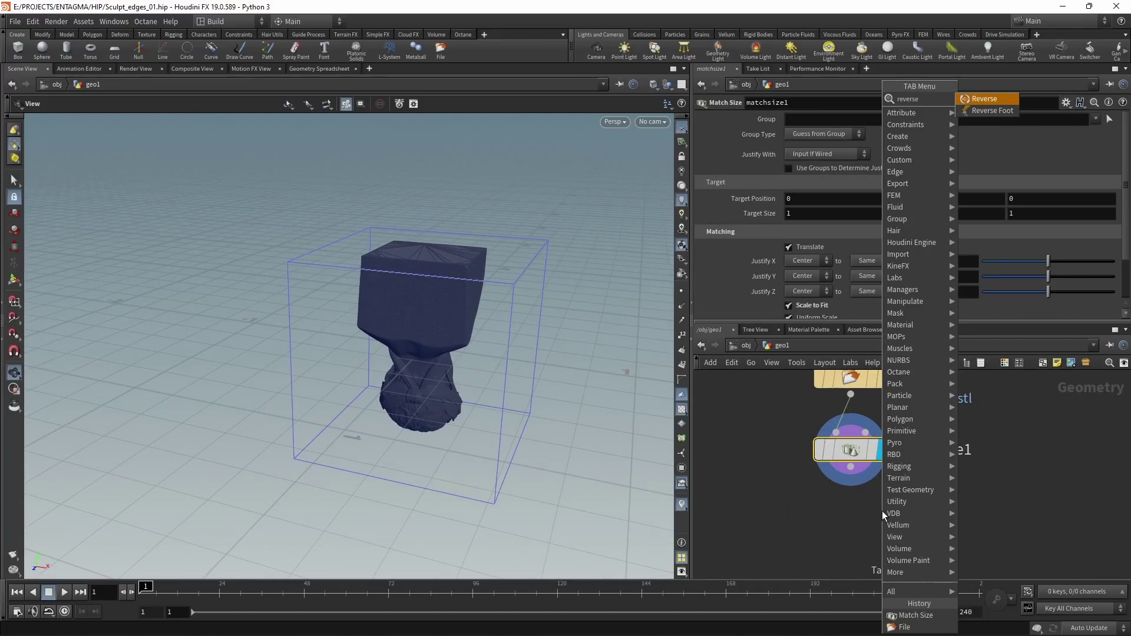
{"action": "key", "text": "Return"}
{"action": "left_click_drag", "start_coordinate": [550, 202], "coordinate": [445, 302]}
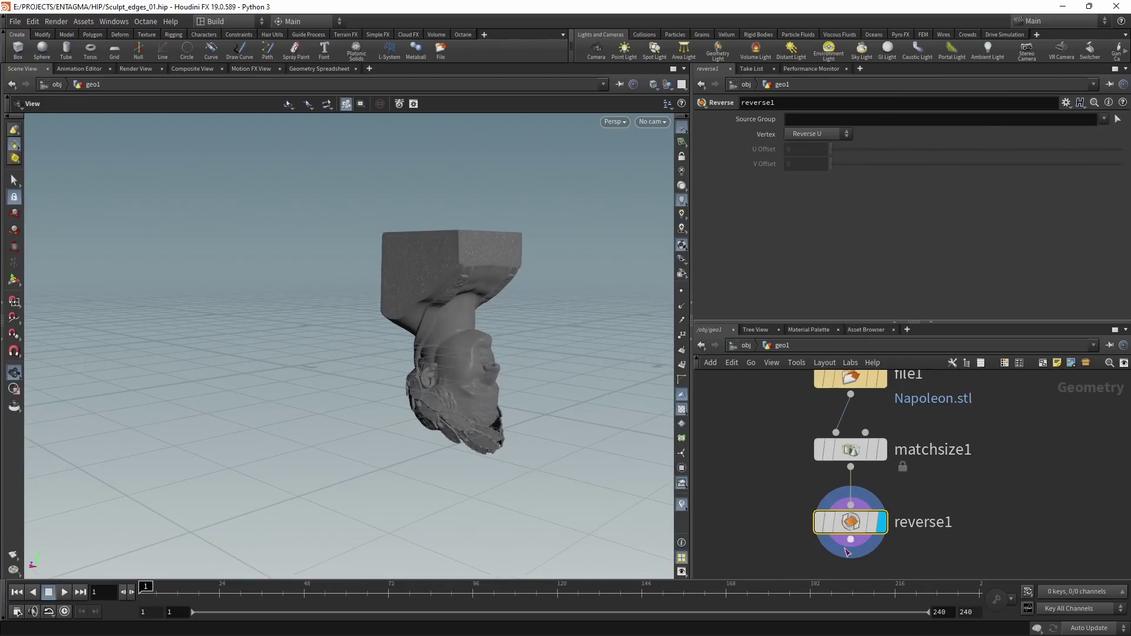
{"action": "middle_click_drag", "start_coordinate": [938, 542], "coordinate": [924, 489]}
Step: Add a Transform node below reverse1 with Rotate Y and Z set to 180
{"action": "key", "text": "Tab"}
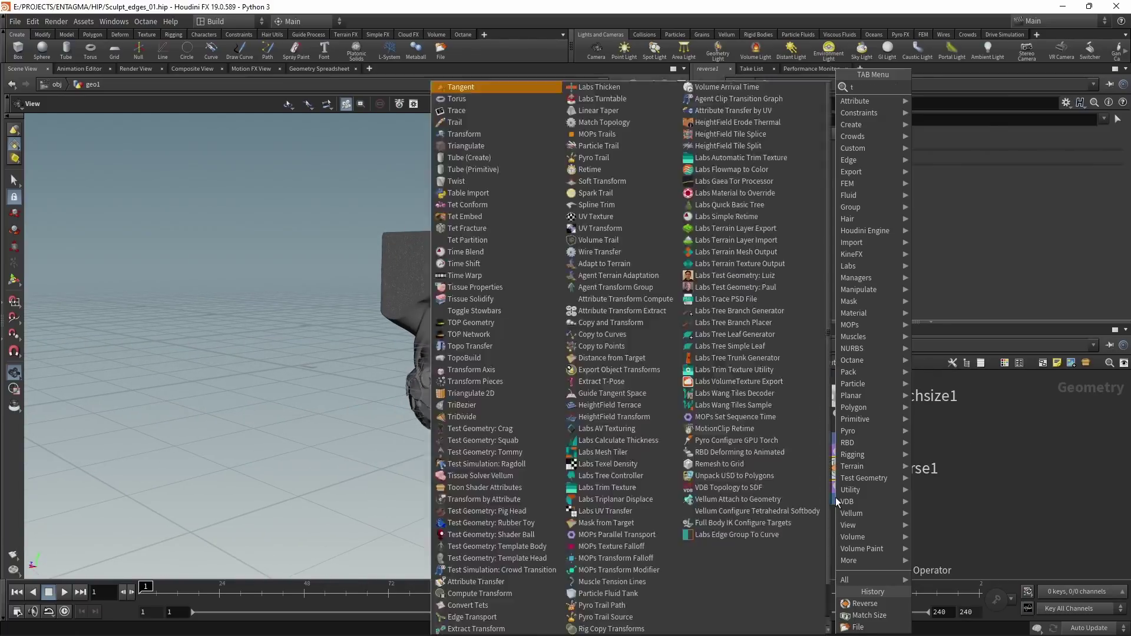
{"action": "left_click", "coordinate": [909, 184]}
{"action": "left_click", "coordinate": [909, 180]}
{"action": "type", "text": "180"}
{"action": "key", "text": "Tab"}
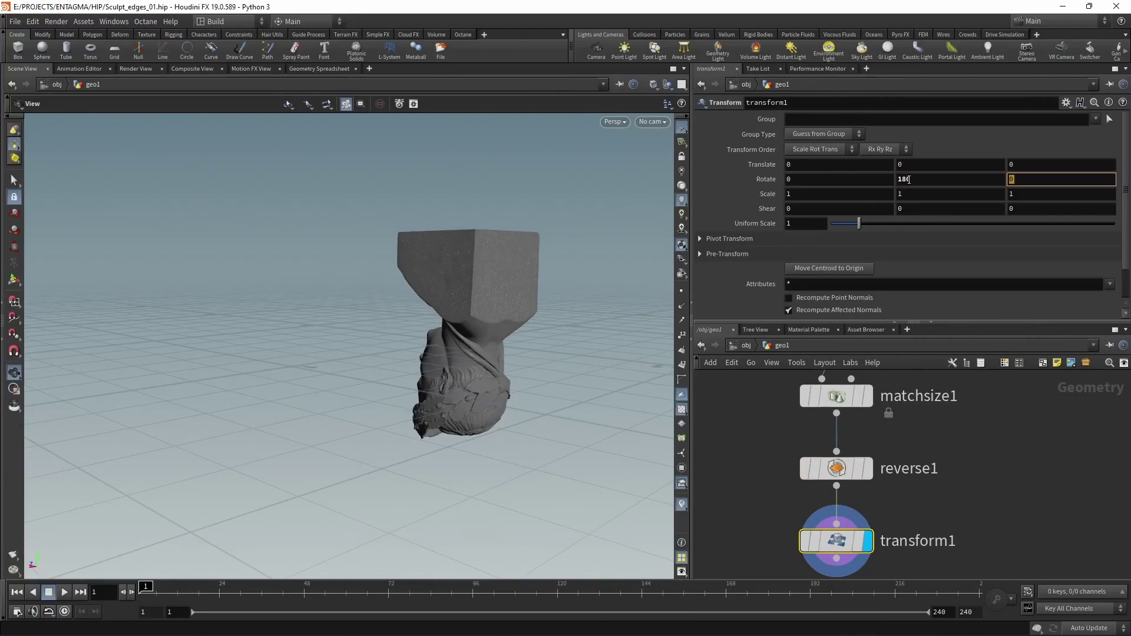
{"action": "key", "text": "Return"}
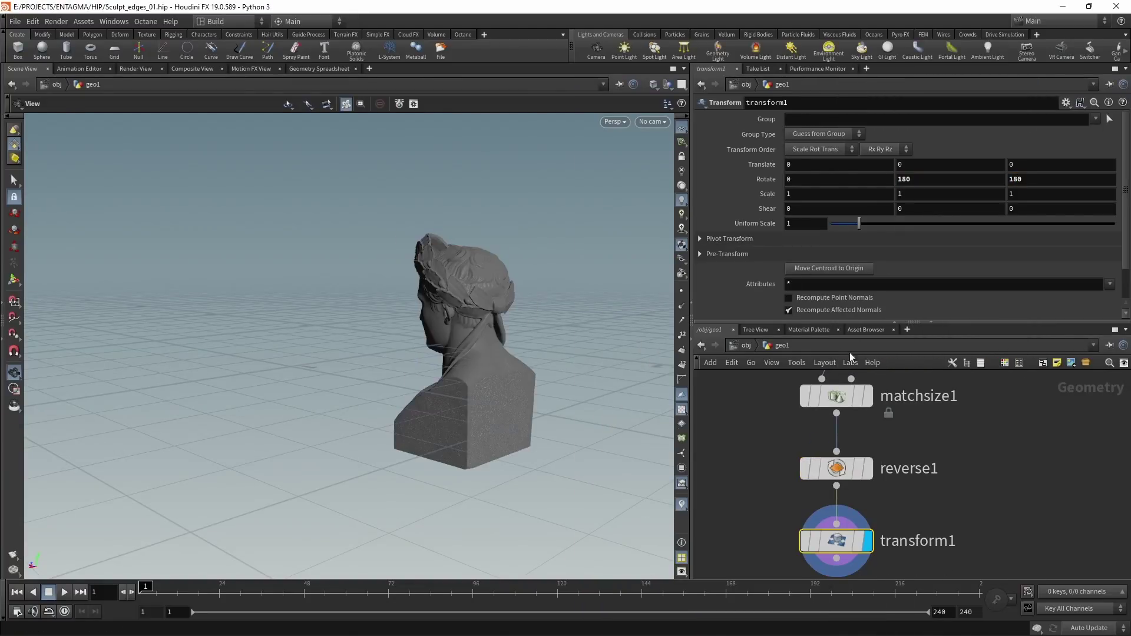
{"action": "left_click_drag", "start_coordinate": [451, 377], "coordinate": [701, 376]}
{"action": "key", "text": "f"}
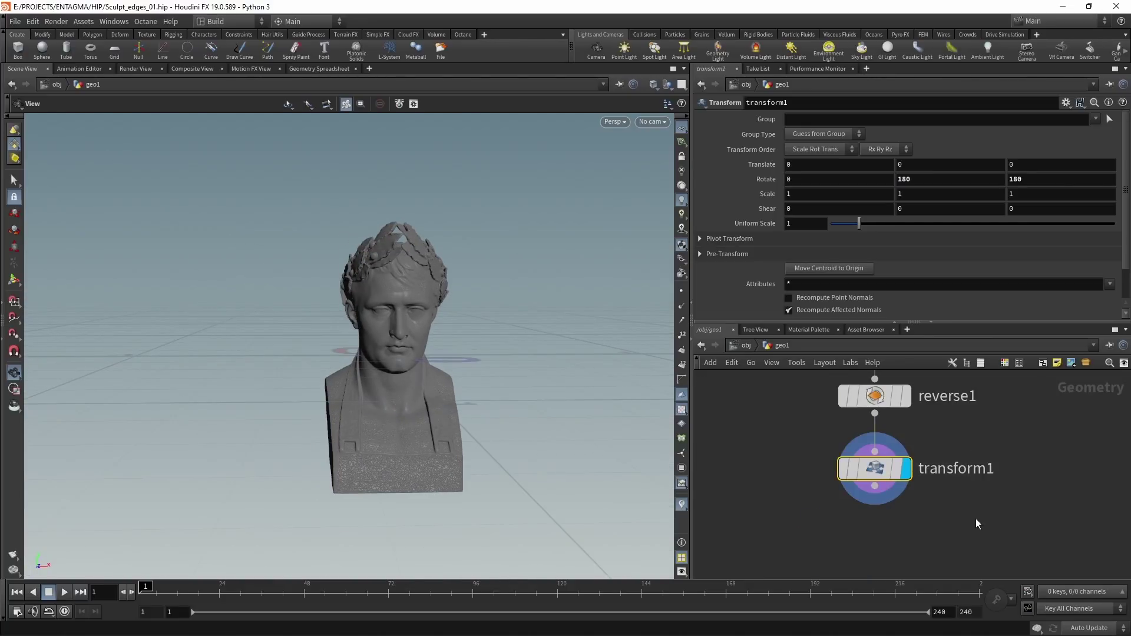
Step: Add a Labs Symmetrize node below transform1 with Mirror Direction 1, 0, 0
{"action": "key", "text": "Tab"}
{"action": "type", "text": "sy"}
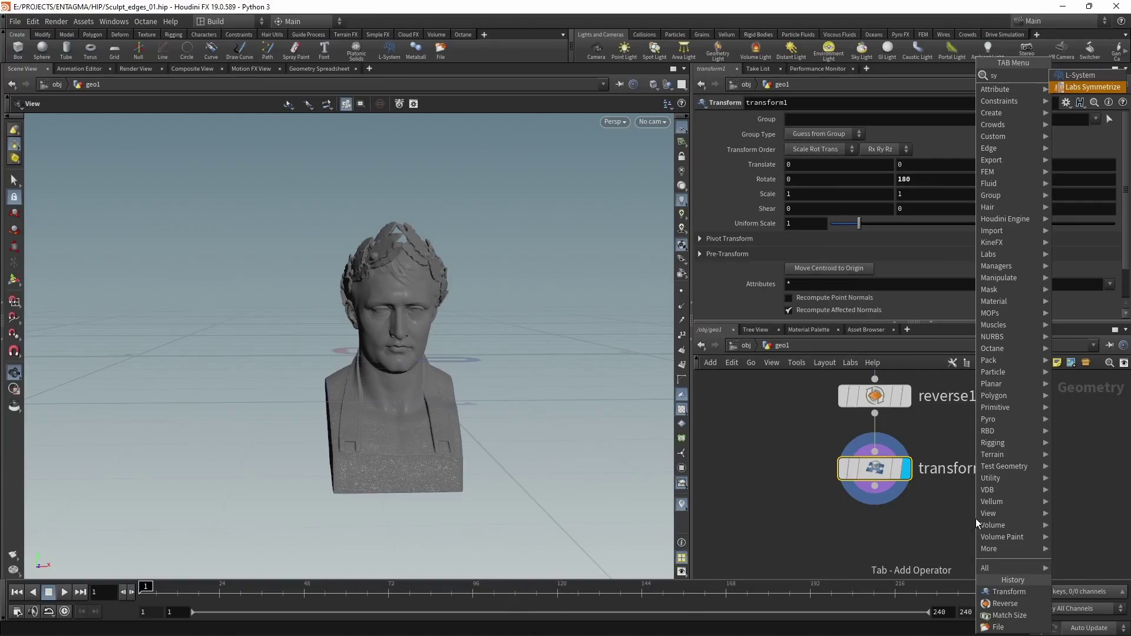
{"action": "key", "text": "Return"}
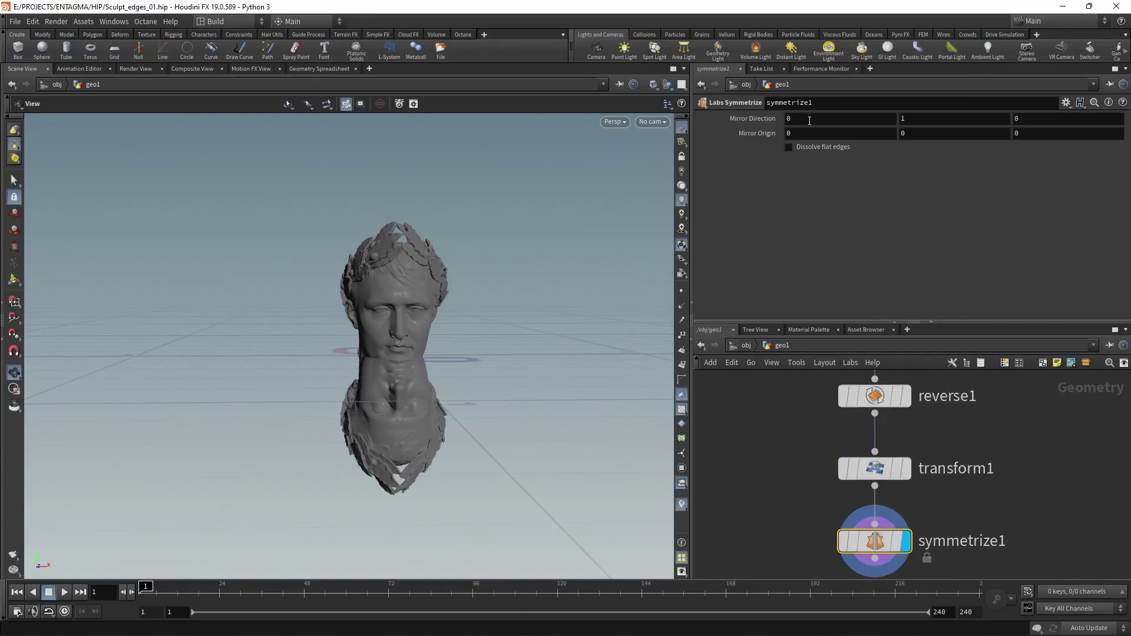
{"action": "key", "text": "Tab"}
{"action": "type", "text": "1"}
{"action": "key", "text": "Tab"}
{"action": "type", "text": "0"}
{"action": "key", "text": "Return"}
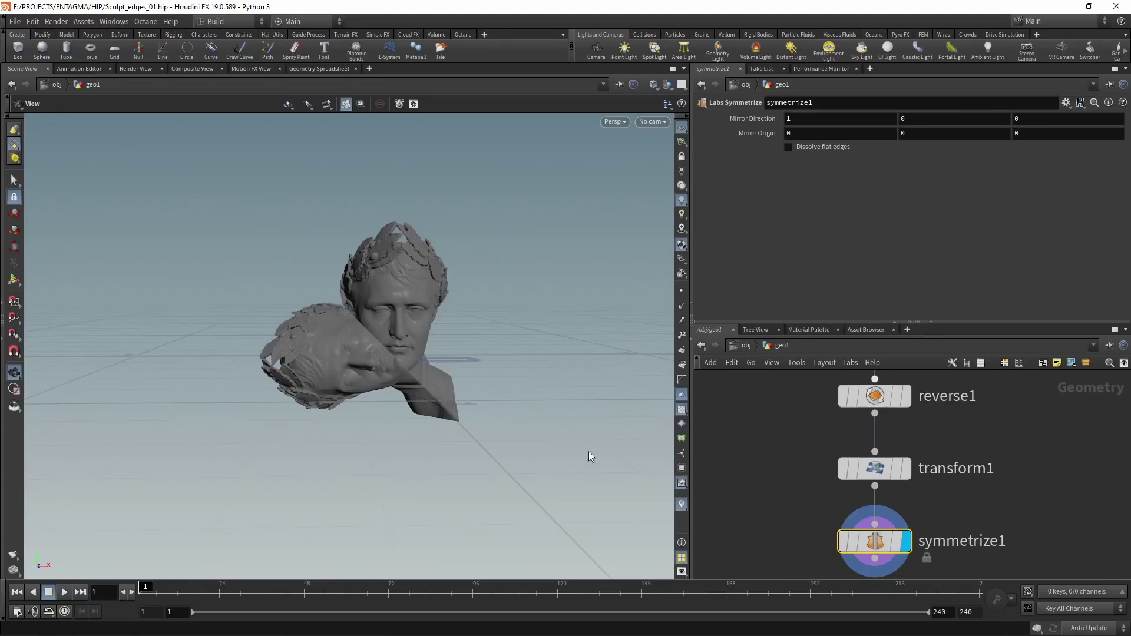
Step: Move symmetrize1 onto a side branch and display and select transform1
{"action": "left_click_drag", "start_coordinate": [600, 457], "coordinate": [404, 396]}
{"action": "left_click_drag", "start_coordinate": [861, 544], "coordinate": [1048, 542]}
{"action": "left_click", "coordinate": [906, 469]}
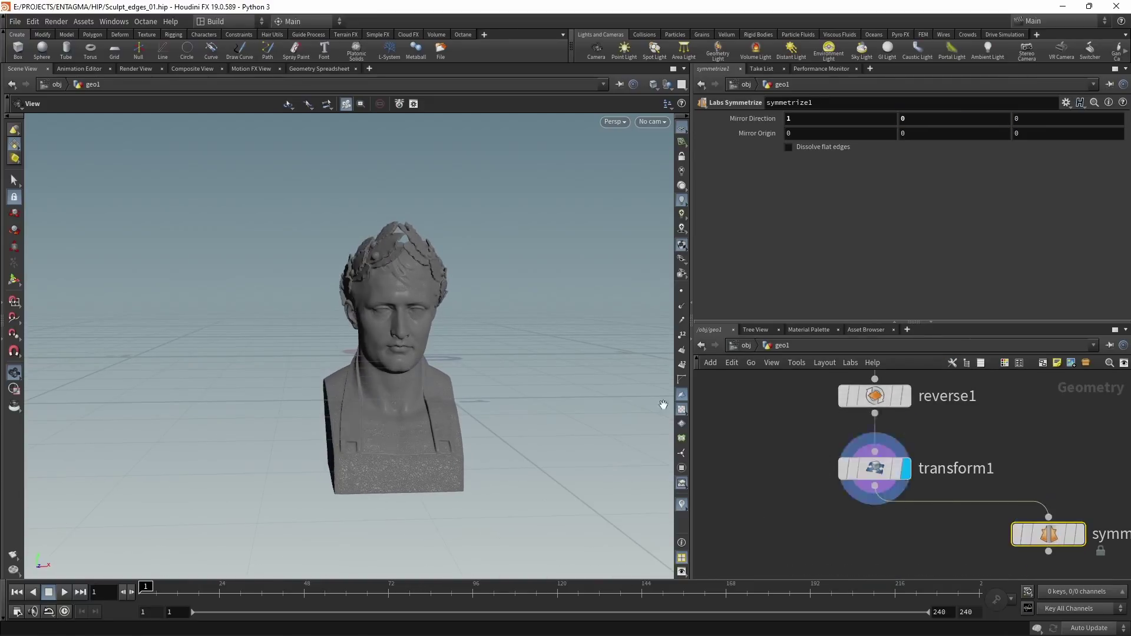
{"action": "middle_click_drag", "start_coordinate": [867, 559], "coordinate": [814, 484]}
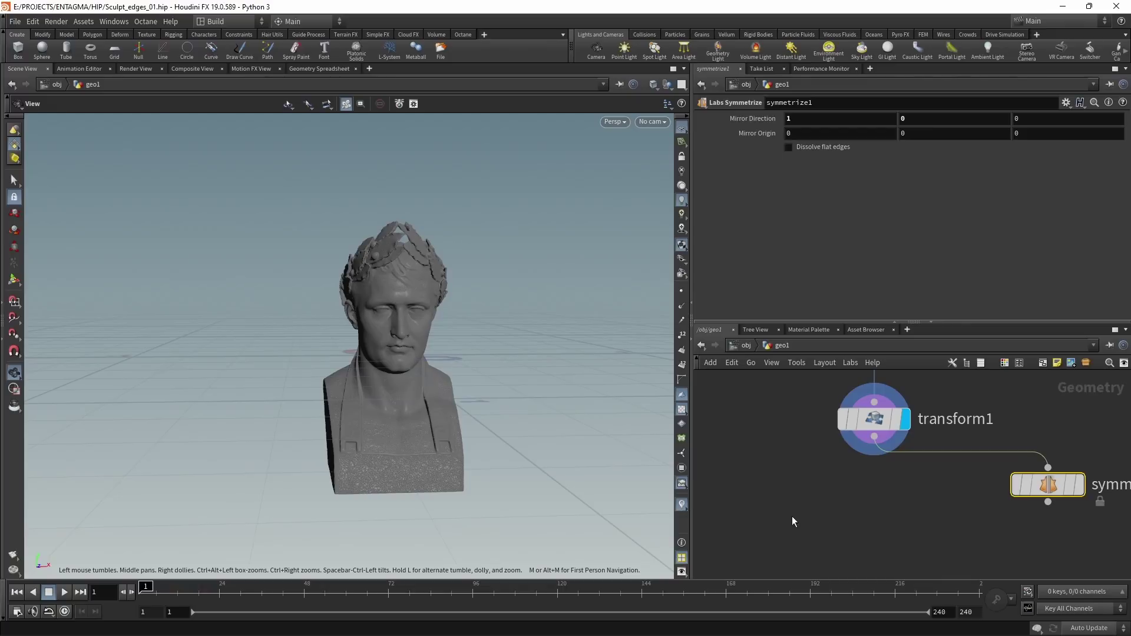
{"action": "left_click_drag", "start_coordinate": [790, 518], "coordinate": [891, 433]}
{"action": "middle_click_drag", "start_coordinate": [883, 521], "coordinate": [883, 497]}
{"action": "left_click_drag", "start_coordinate": [859, 450], "coordinate": [868, 478]}
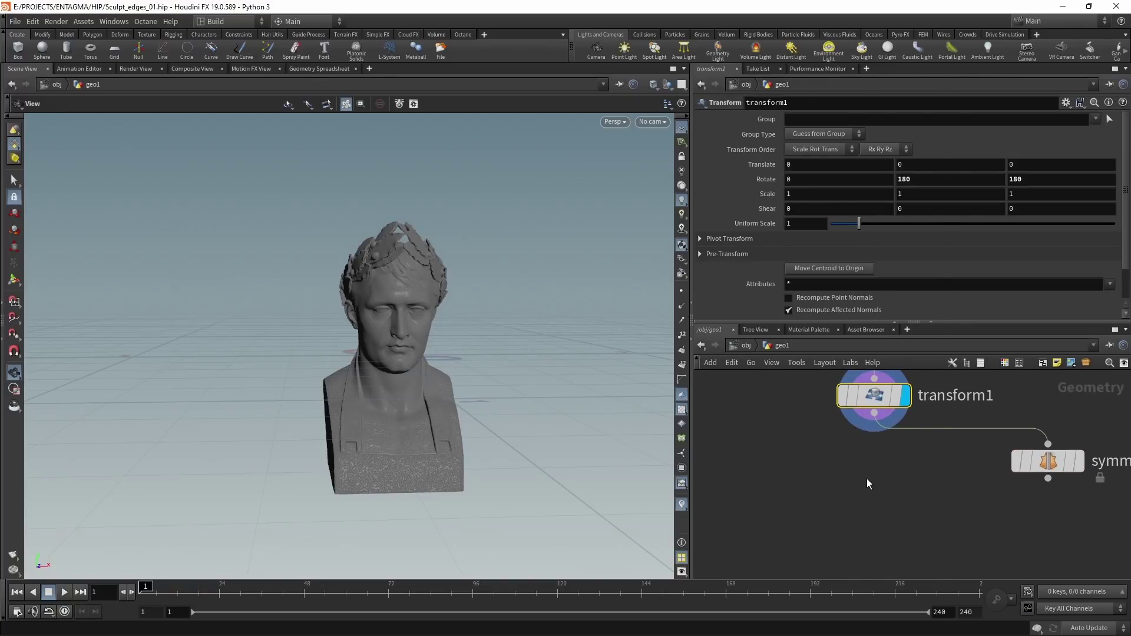
Step: Add a VDB from Polygons node under transform1 with Voxel Size 0.005
{"action": "key", "text": "Tab"}
{"action": "type", "text": "vdb from pol"}
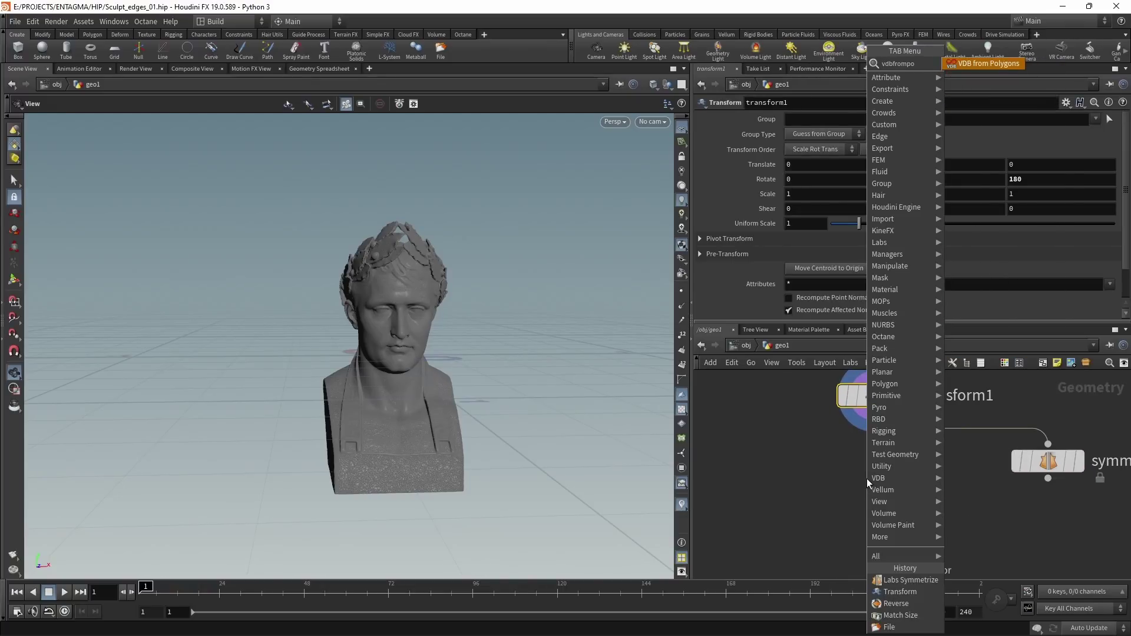
{"action": "key", "text": "Return"}
{"action": "left_click", "coordinate": [867, 479]}
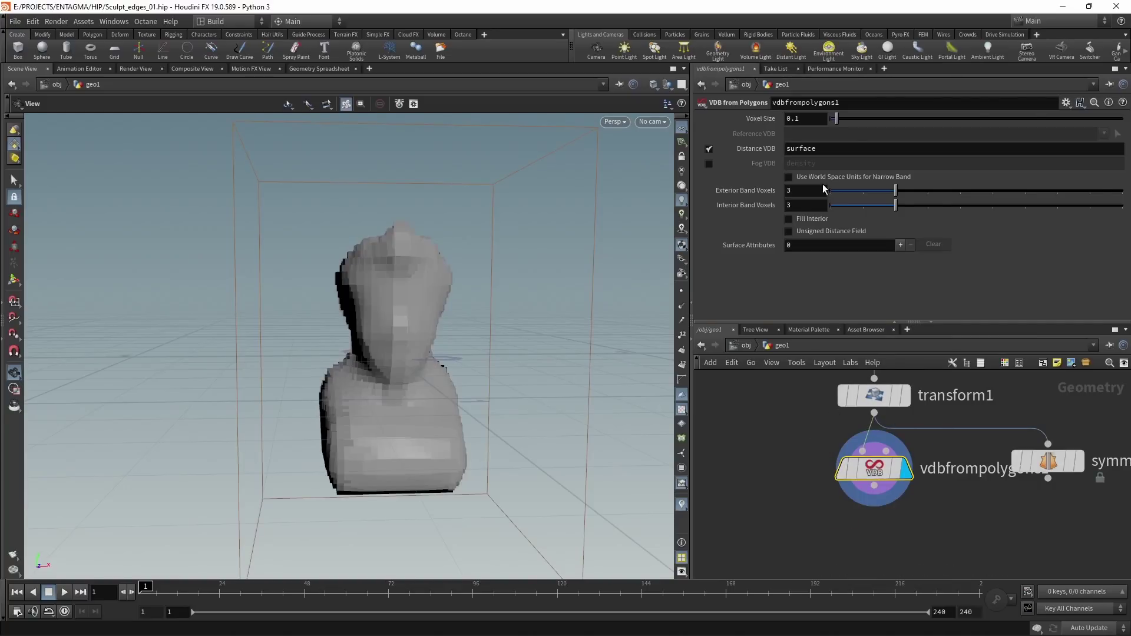
{"action": "left_click", "coordinate": [819, 122]}
{"action": "type", "text": "5"}
{"action": "key", "text": "Return"}
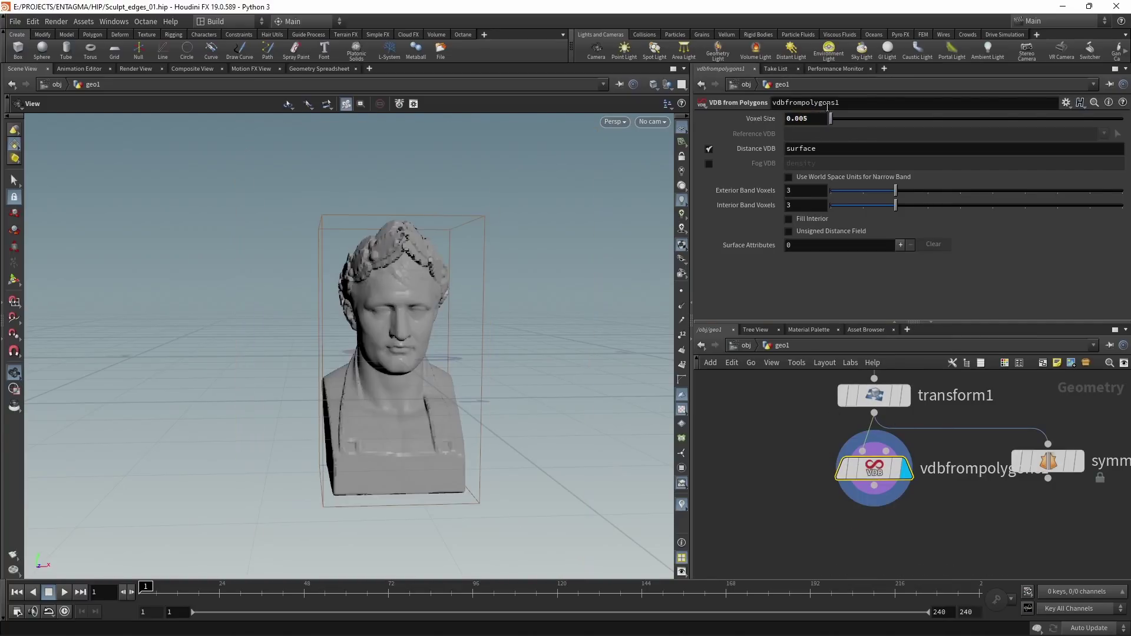
Step: Add a Convert VDB node set to convert back to Polygons
{"action": "key", "text": "Tab"}
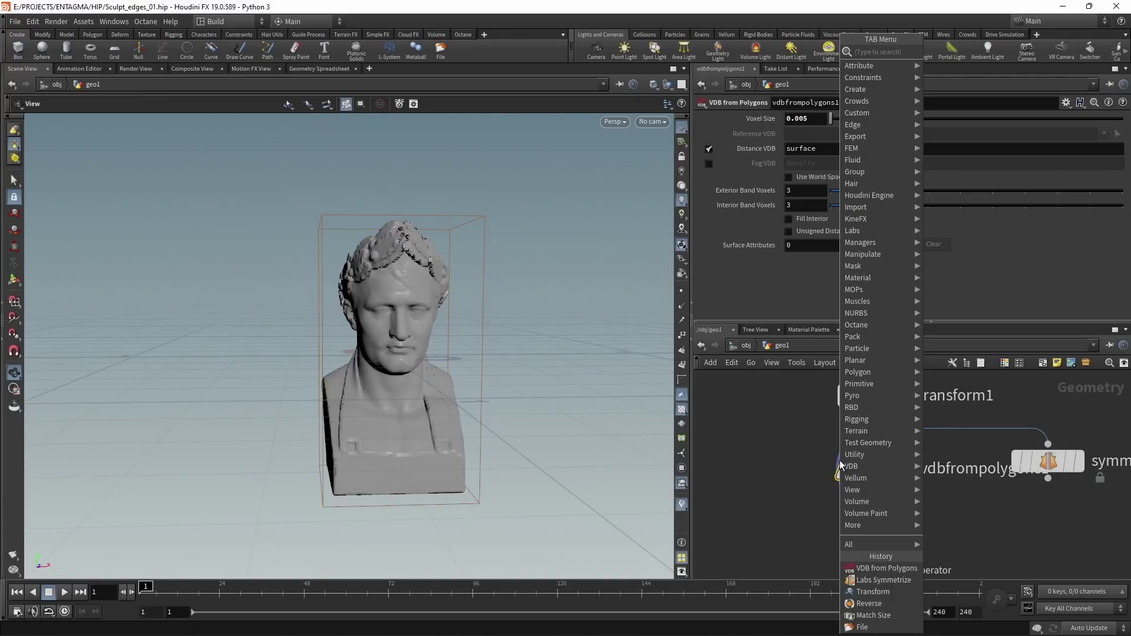
{"action": "mouse_move", "coordinate": [839, 460]}
{"action": "left_click", "coordinate": [843, 179]}
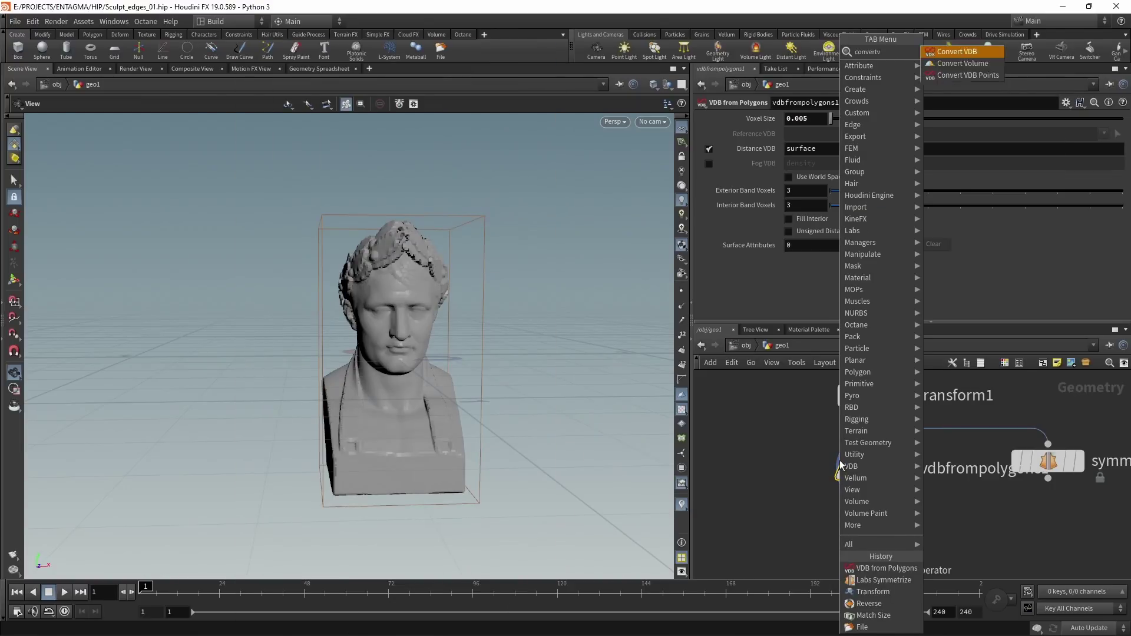
{"action": "left_click", "coordinate": [819, 133]}
{"action": "left_click", "coordinate": [807, 170]}
{"action": "left_click_drag", "start_coordinate": [407, 330], "coordinate": [489, 321]}
Step: Review vdbfrompolygons1's parameters and orbit around the remeshed bust
{"action": "left_click", "coordinate": [875, 468]}
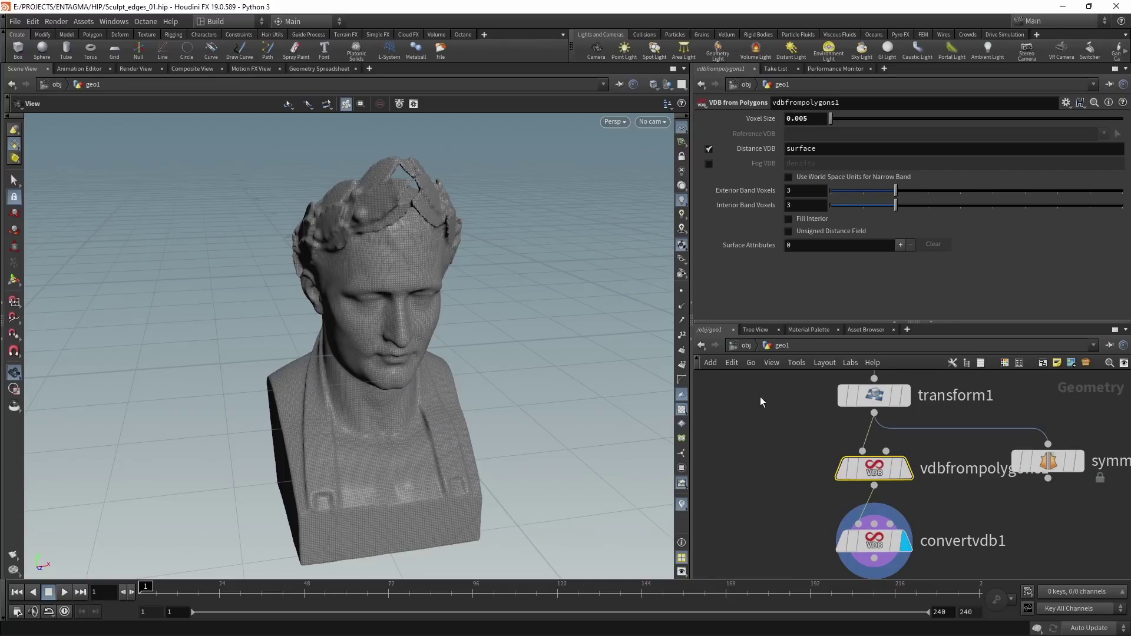
{"action": "left_click_drag", "start_coordinate": [454, 350], "coordinate": [463, 383]}
{"action": "scroll", "coordinate": [339, 276], "scroll_direction": "up", "scroll_amount": 10}
{"action": "scroll", "coordinate": [340, 276], "scroll_direction": "up", "scroll_amount": 5}
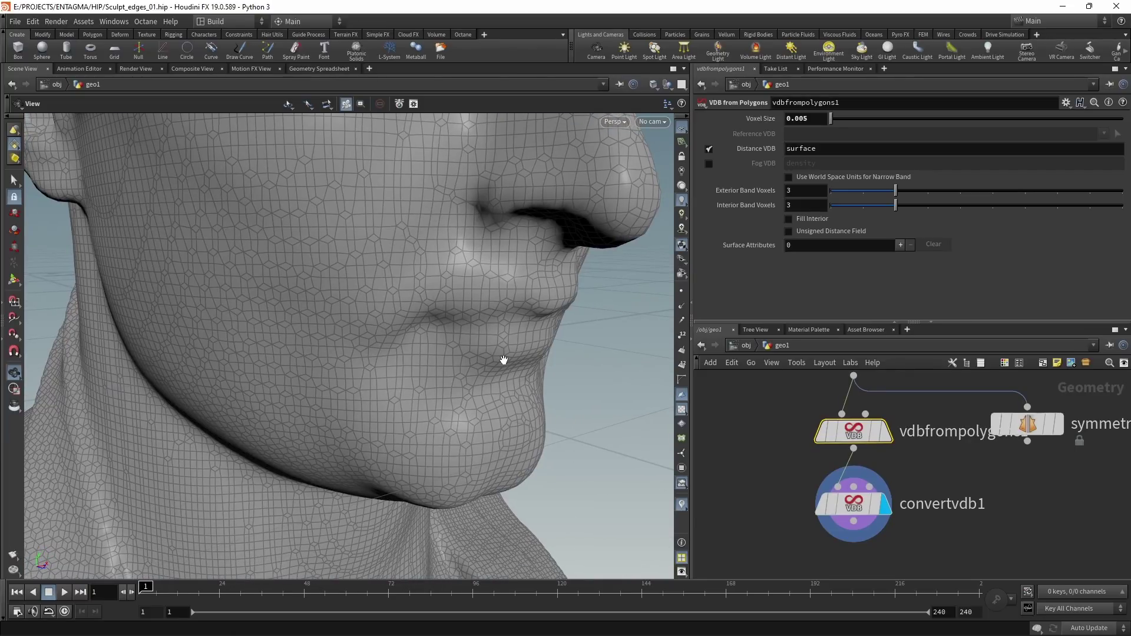
{"action": "scroll", "coordinate": [504, 359], "scroll_direction": "down", "scroll_amount": 10}
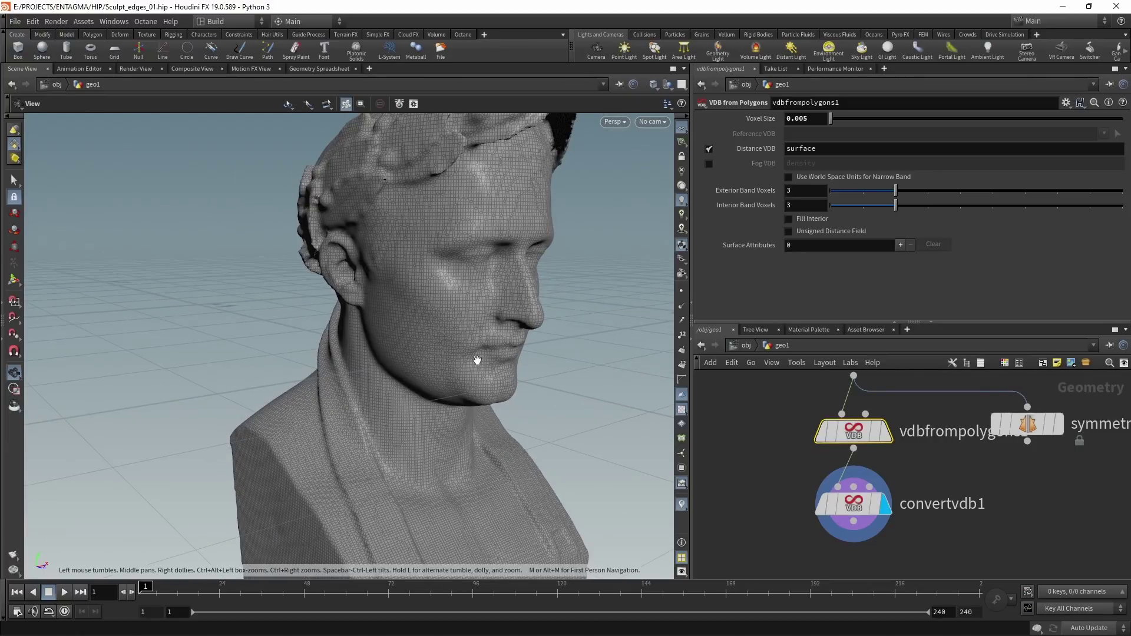
{"action": "middle_click_drag", "start_coordinate": [749, 486], "coordinate": [762, 397]}
Step: Add a Remesh node below convertvdb1
{"action": "left_click", "coordinate": [895, 409]}
{"action": "key", "text": "Tab"}
{"action": "type", "text": "r"}
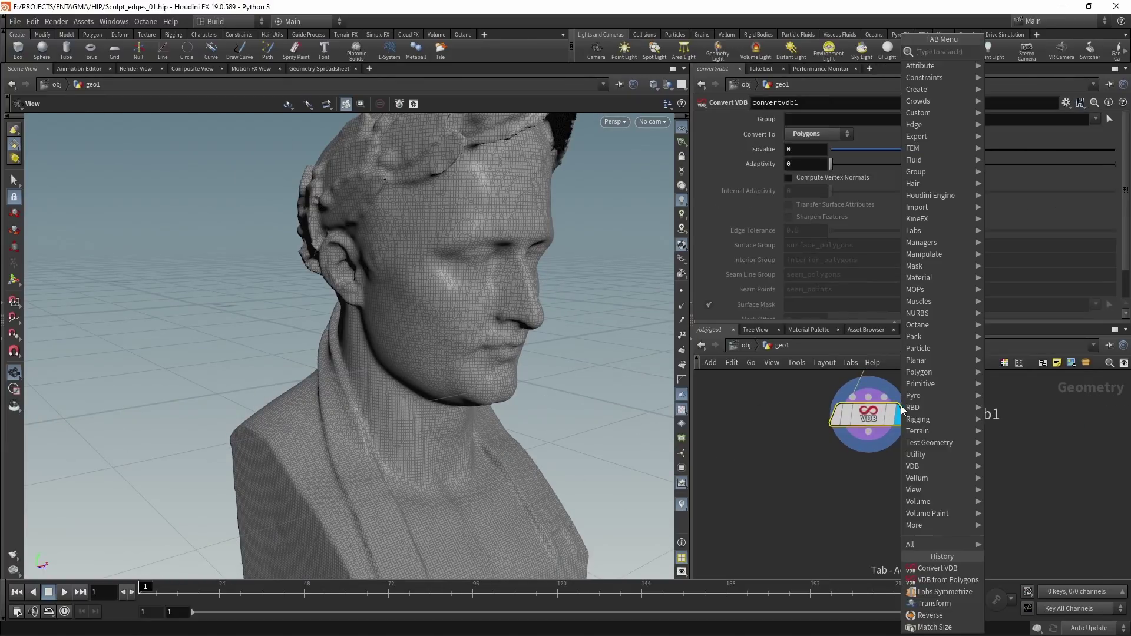
{"action": "type", "text": "emesh"}
{"action": "key", "text": "Return"}
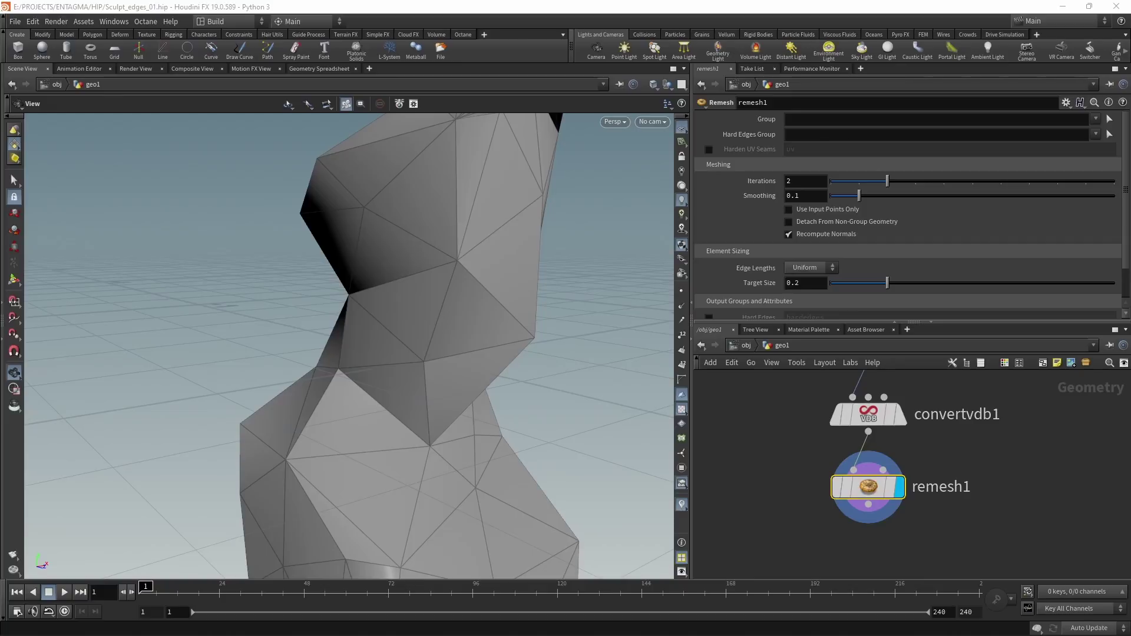
Step: Link remesh1's Target Size to vdbfrompolygons1's Voxel Size as a relative reference
{"action": "middle_click_drag", "start_coordinate": [837, 413], "coordinate": [813, 469]}
{"action": "left_click", "coordinate": [894, 405]}
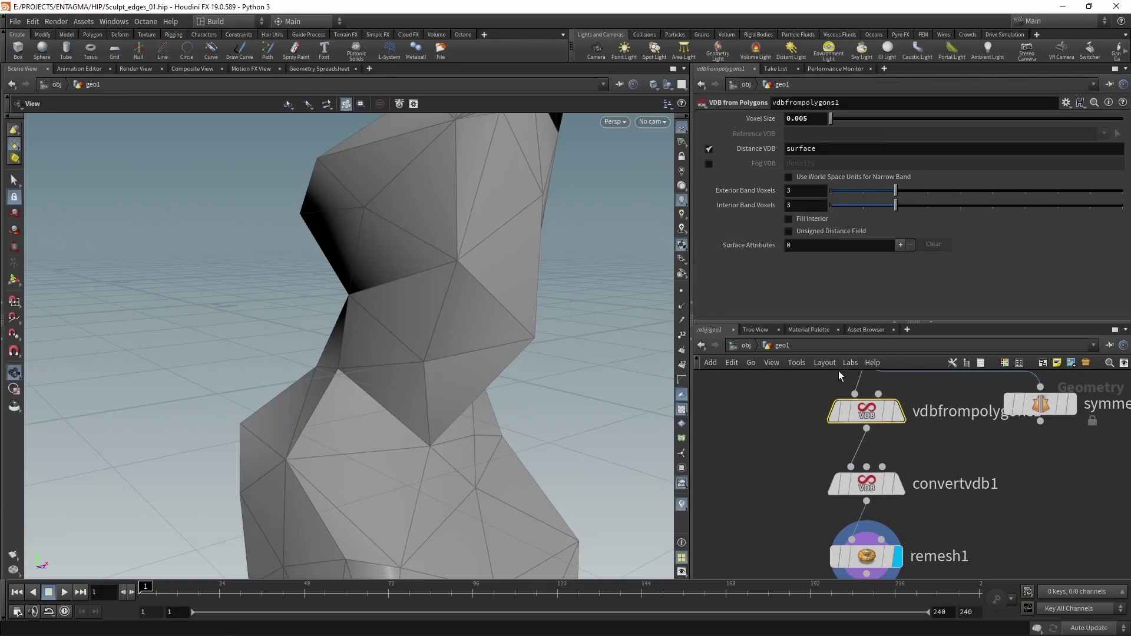
{"action": "right_click", "coordinate": [819, 122]}
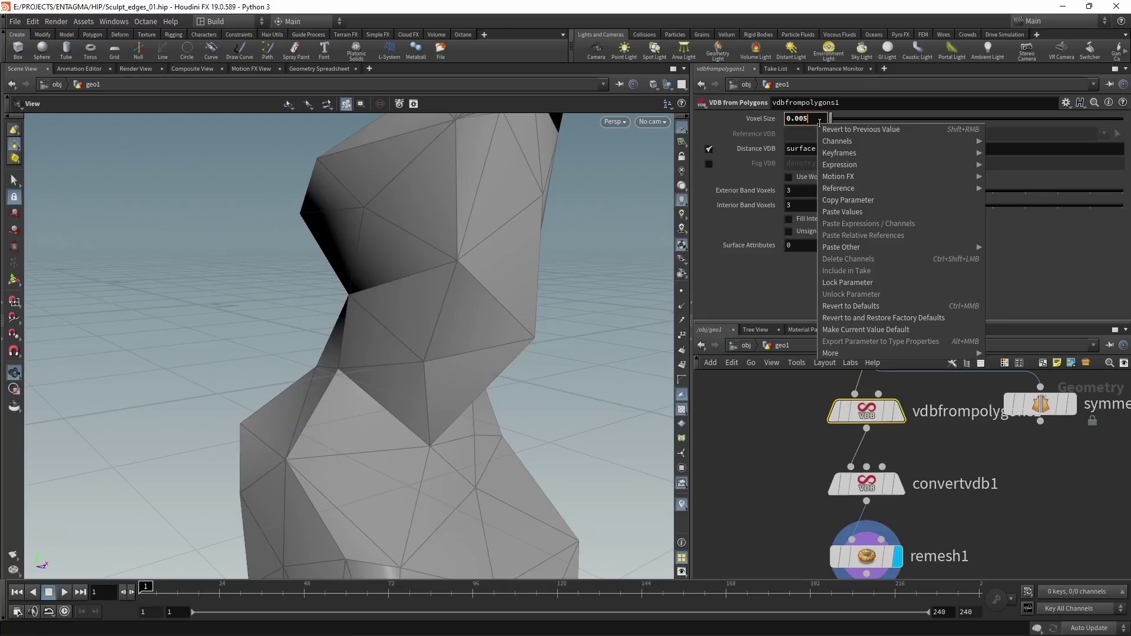
{"action": "left_click", "coordinate": [848, 200]}
{"action": "middle_click_drag", "start_coordinate": [746, 485], "coordinate": [751, 412]}
{"action": "left_click", "coordinate": [872, 482]}
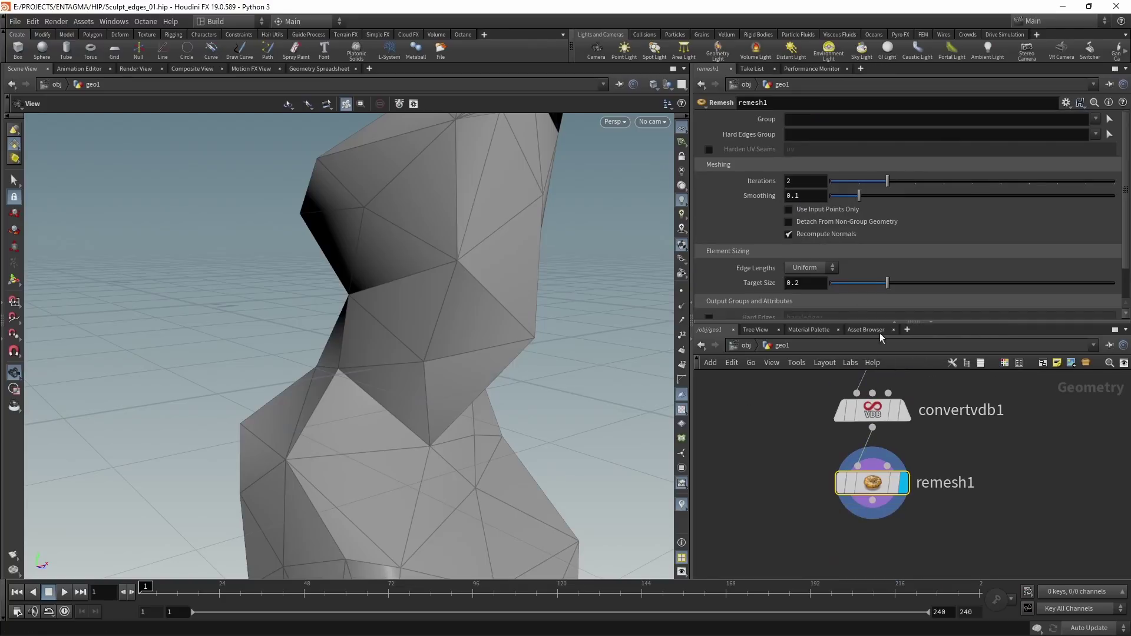
{"action": "right_click", "coordinate": [804, 285]}
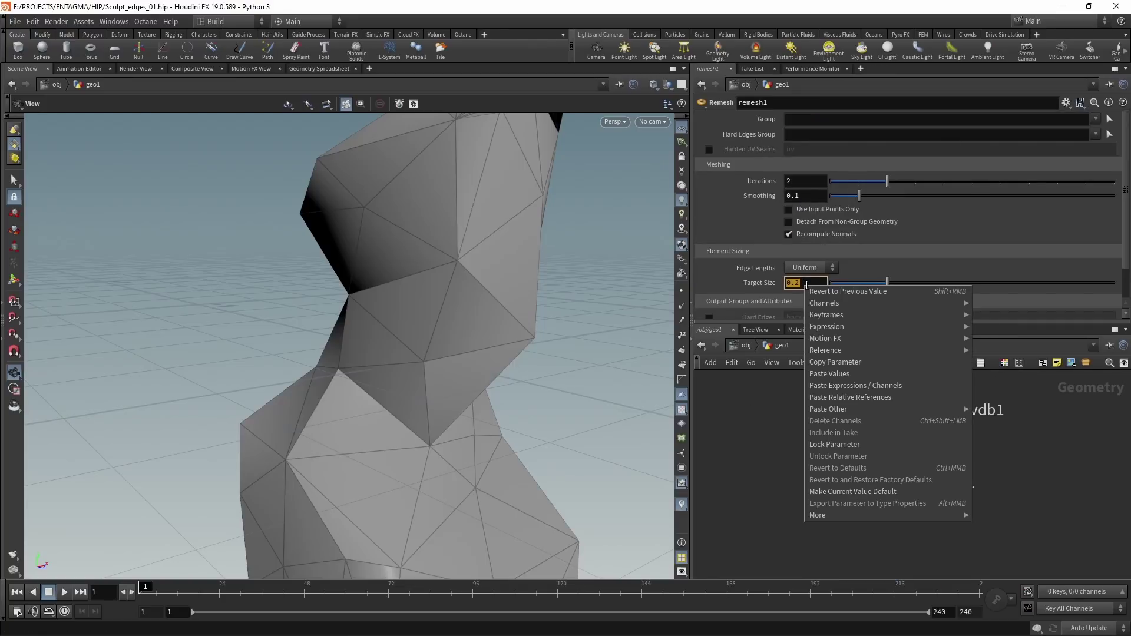
{"action": "left_click", "coordinate": [816, 398]}
{"action": "key", "text": "Return"}
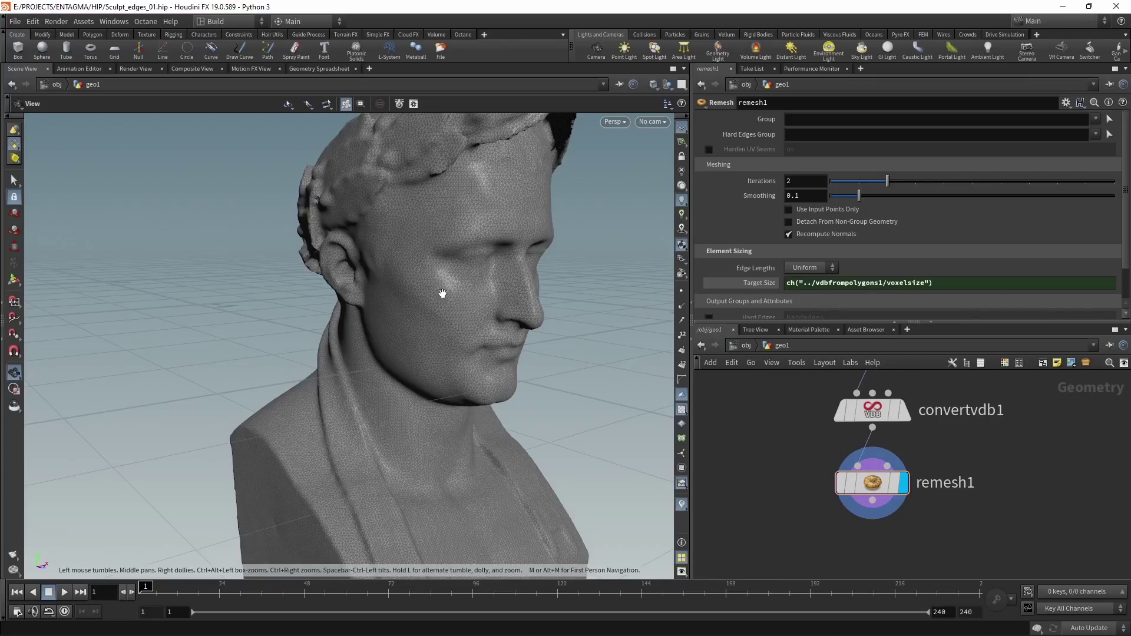
{"action": "scroll", "coordinate": [639, 269], "scroll_direction": "up", "scroll_amount": 5}
{"action": "scroll", "coordinate": [644, 262], "scroll_direction": "up", "scroll_amount": 5}
{"action": "scroll", "coordinate": [529, 281], "scroll_direction": "down", "scroll_amount": 10}
{"action": "left_click_drag", "start_coordinate": [328, 353], "coordinate": [396, 371]}
Step: Save the scene, then add a Normal node under remesh1 adding normals to Points
{"action": "key", "text": "ctrl+s"}
{"action": "middle_click_drag", "start_coordinate": [985, 549], "coordinate": [981, 476]}
{"action": "key", "text": "Tab"}
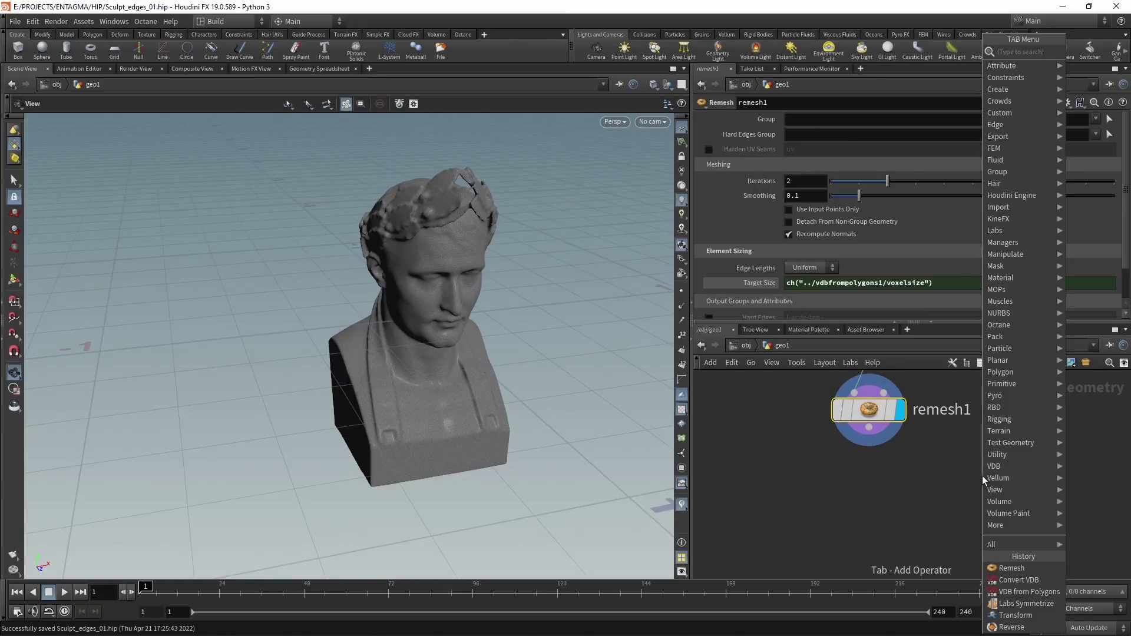
{"action": "type", "text": "norm"}
{"action": "key", "text": "Return"}
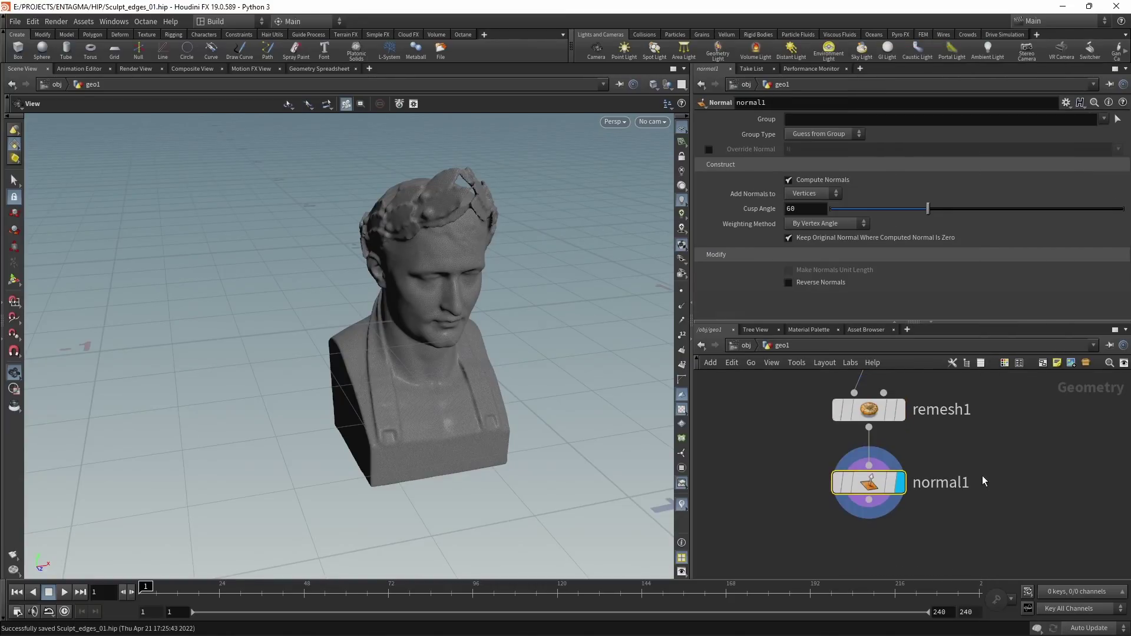
{"action": "left_click", "coordinate": [819, 193]}
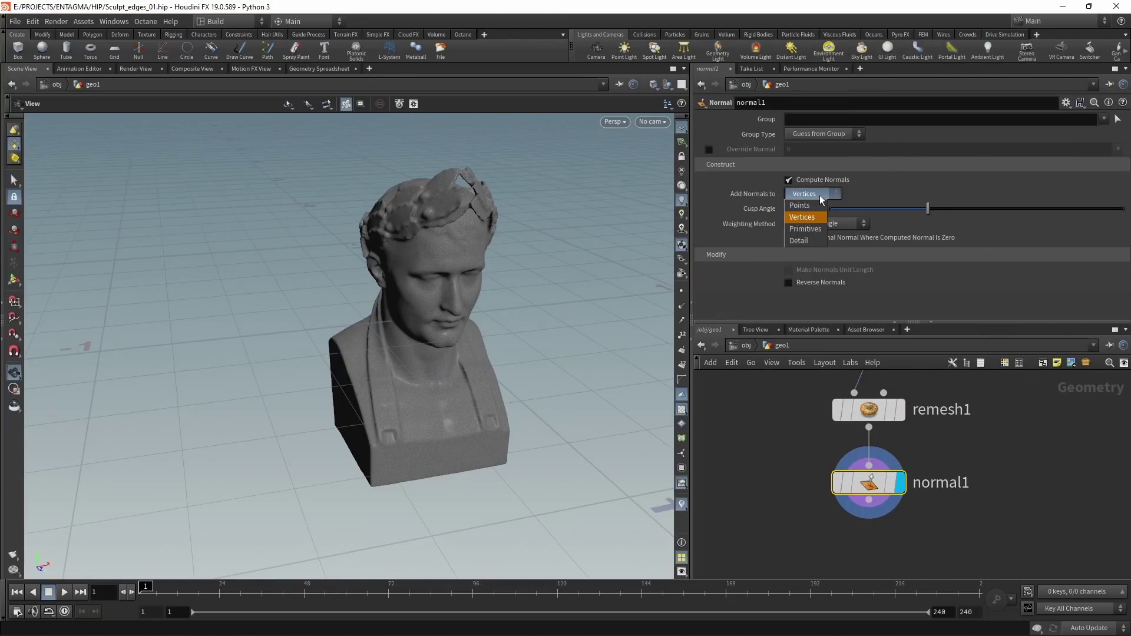
{"action": "left_click", "coordinate": [821, 205]}
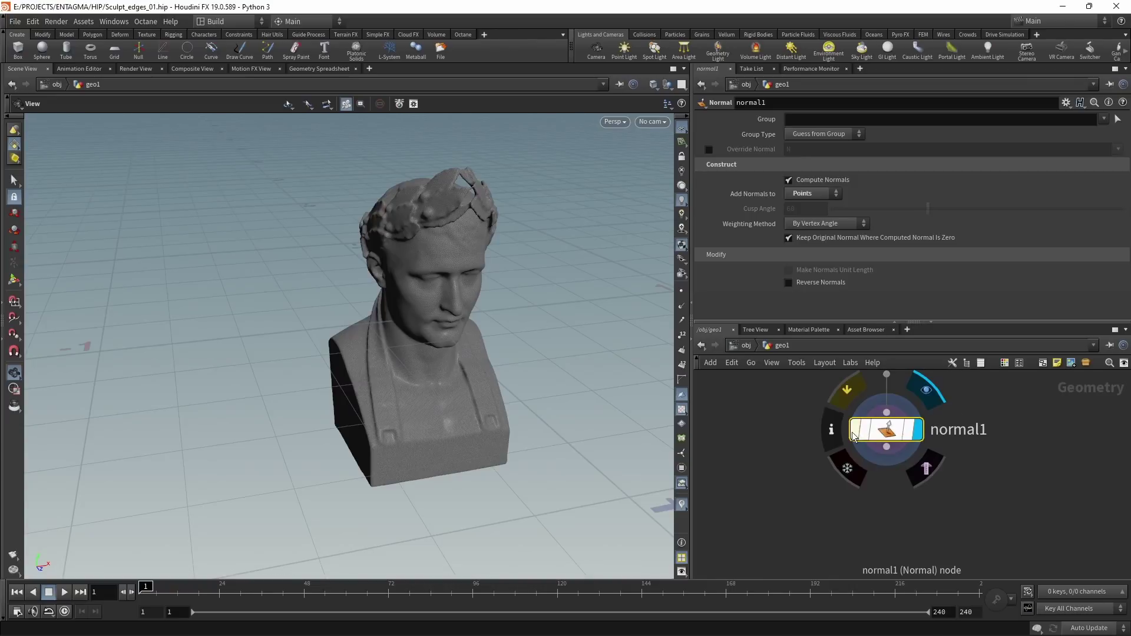
Step: Add a Measure node below normal1 measuring Curvature per Point, with colours shown
{"action": "key", "text": "Tab"}
{"action": "type", "text": "measur"}
{"action": "key", "text": "Return"}
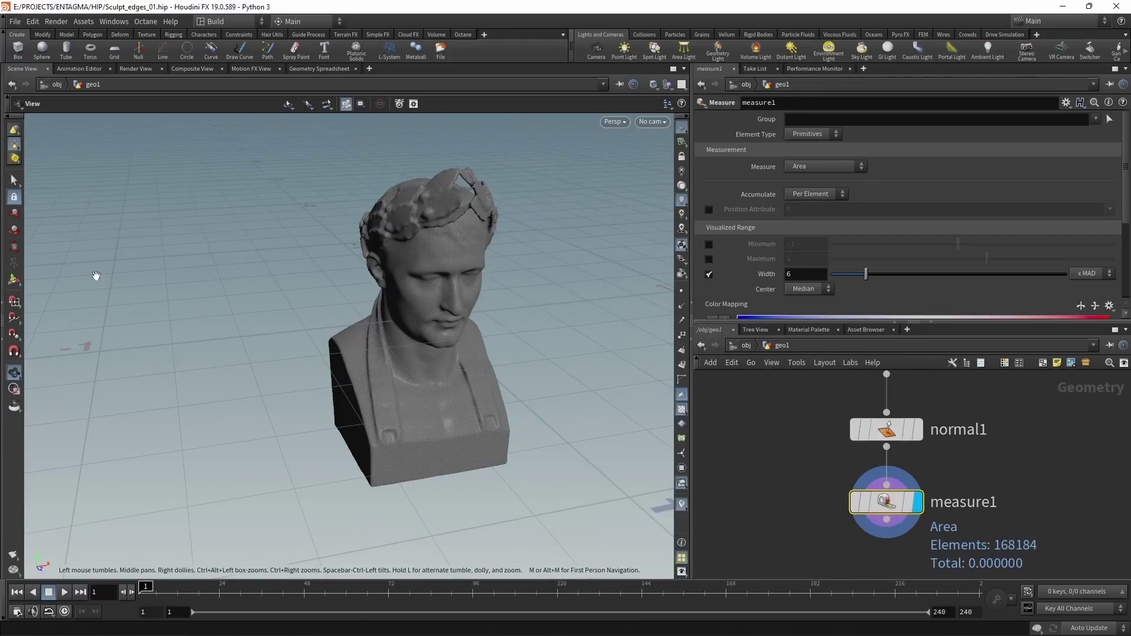
{"action": "left_click", "coordinate": [17, 283]}
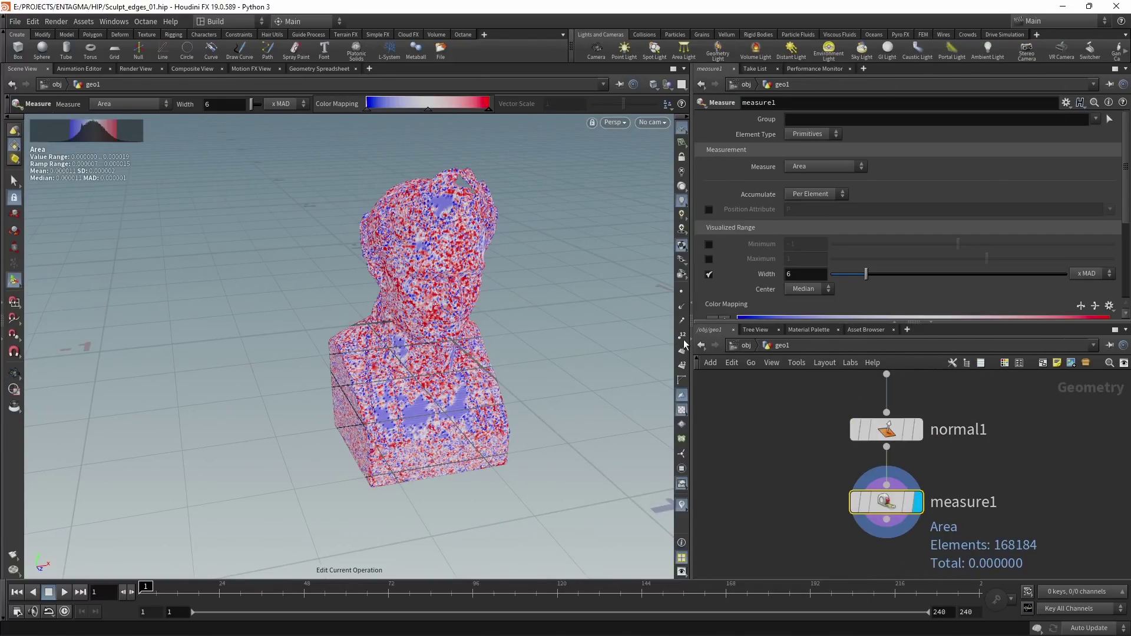
{"action": "left_click_drag", "start_coordinate": [712, 324], "coordinate": [755, 391]}
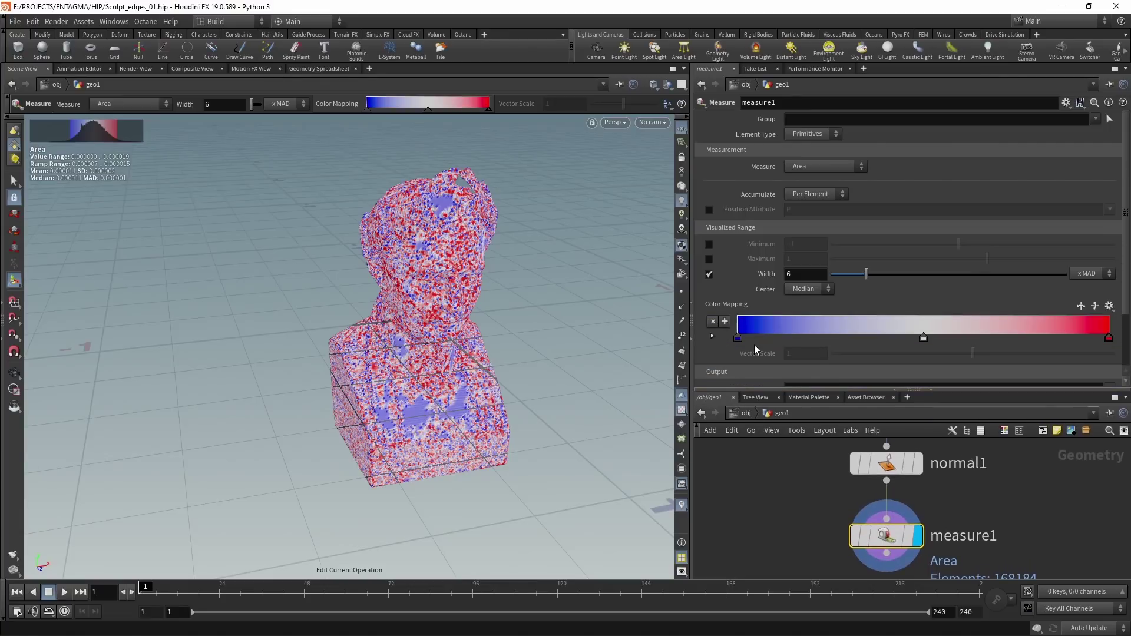
{"action": "left_click", "coordinate": [821, 138]}
{"action": "left_click", "coordinate": [826, 152]}
{"action": "left_click", "coordinate": [818, 166]}
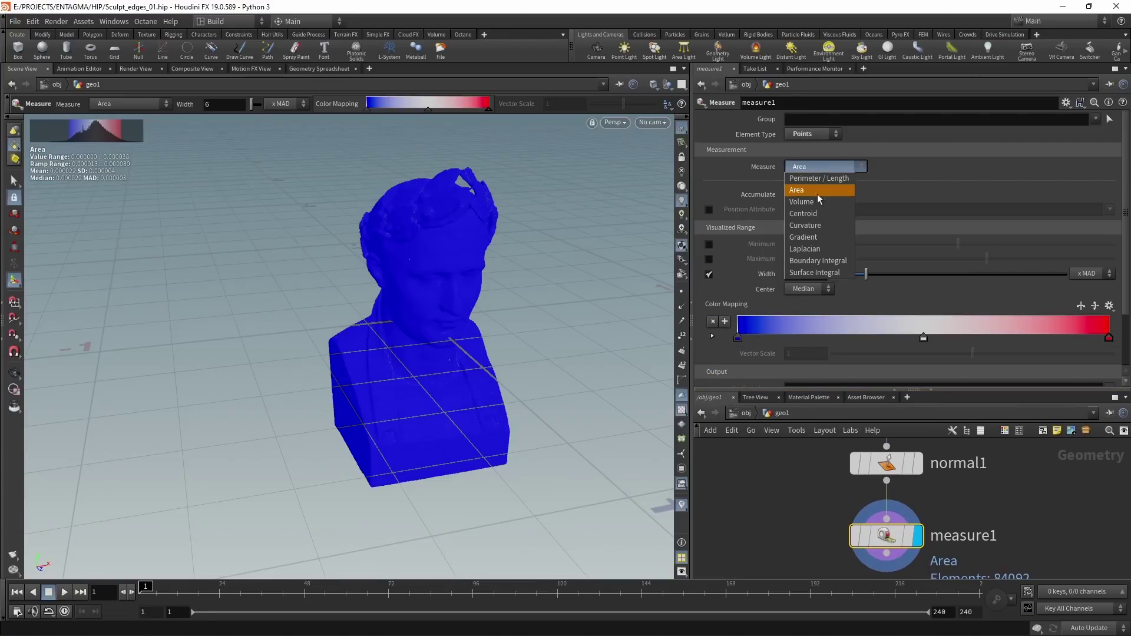
{"action": "left_click", "coordinate": [810, 225]}
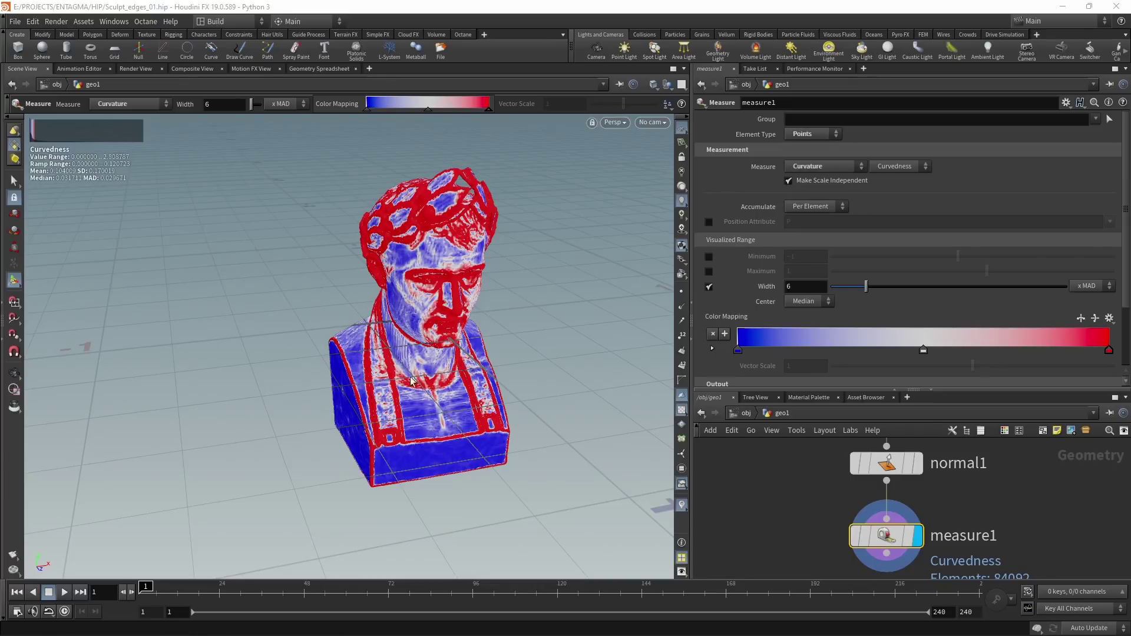
Step: Orbit and dolly in to inspect the curvature colouring on the bust's chest
{"action": "key", "text": "Escape"}
{"action": "left_click_drag", "start_coordinate": [418, 446], "coordinate": [430, 418]}
{"action": "key", "text": "Return"}
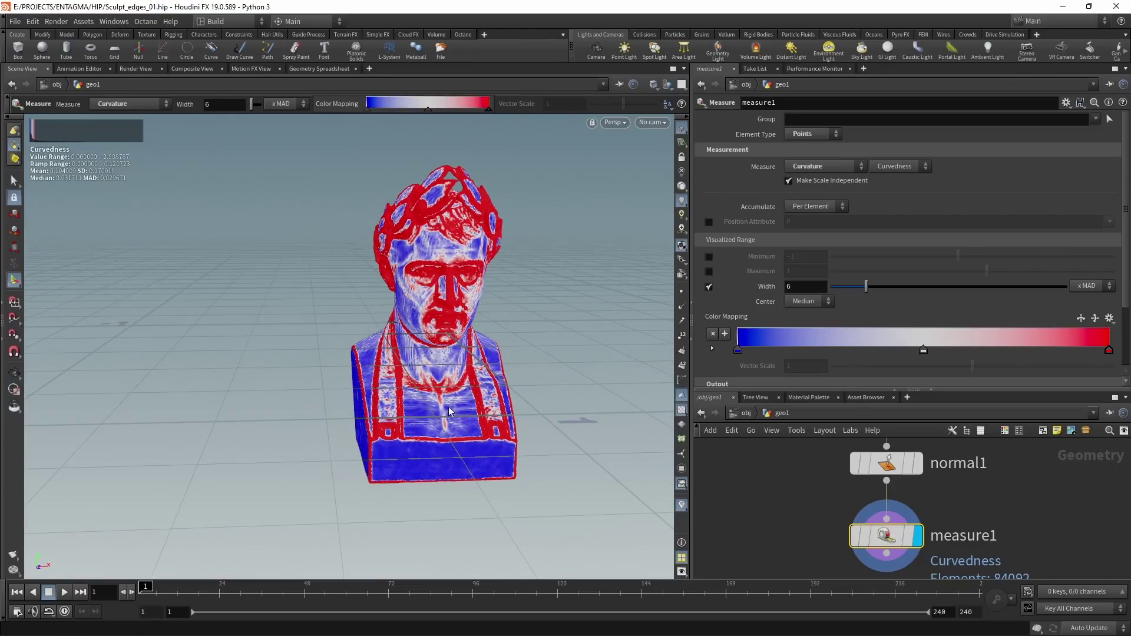
{"action": "key", "text": "Escape"}
{"action": "right_click_drag", "start_coordinate": [519, 430], "coordinate": [676, 368]}
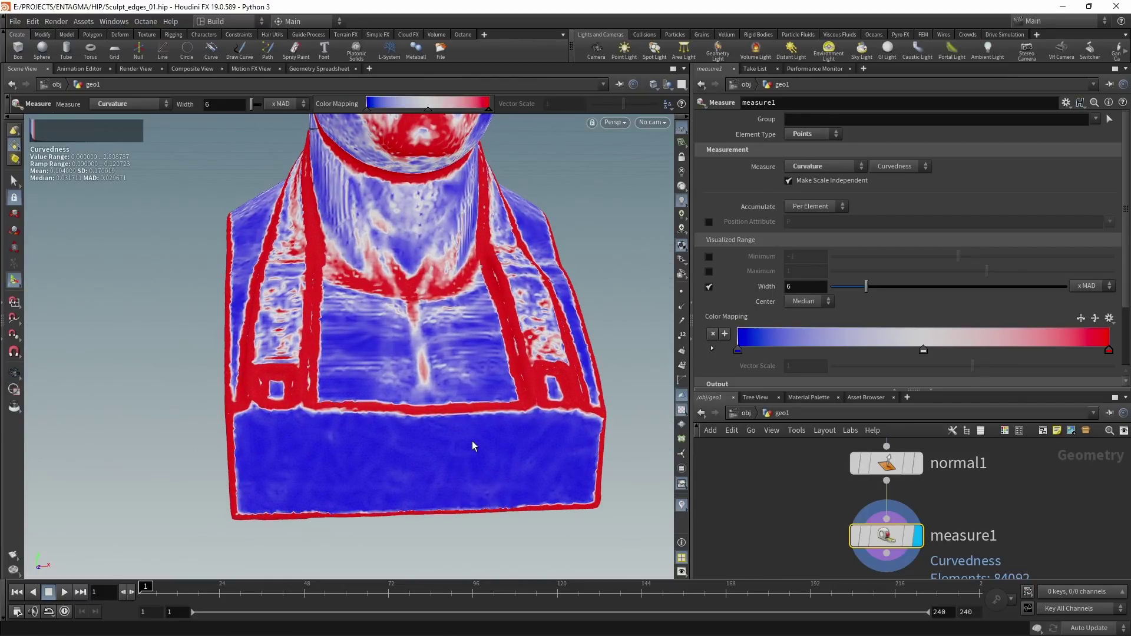
{"action": "left_click_drag", "start_coordinate": [825, 390], "coordinate": [825, 319]}
Step: Add a second Measure node below measure1, check measure1's info, and display measure2
{"action": "key", "text": "Tab"}
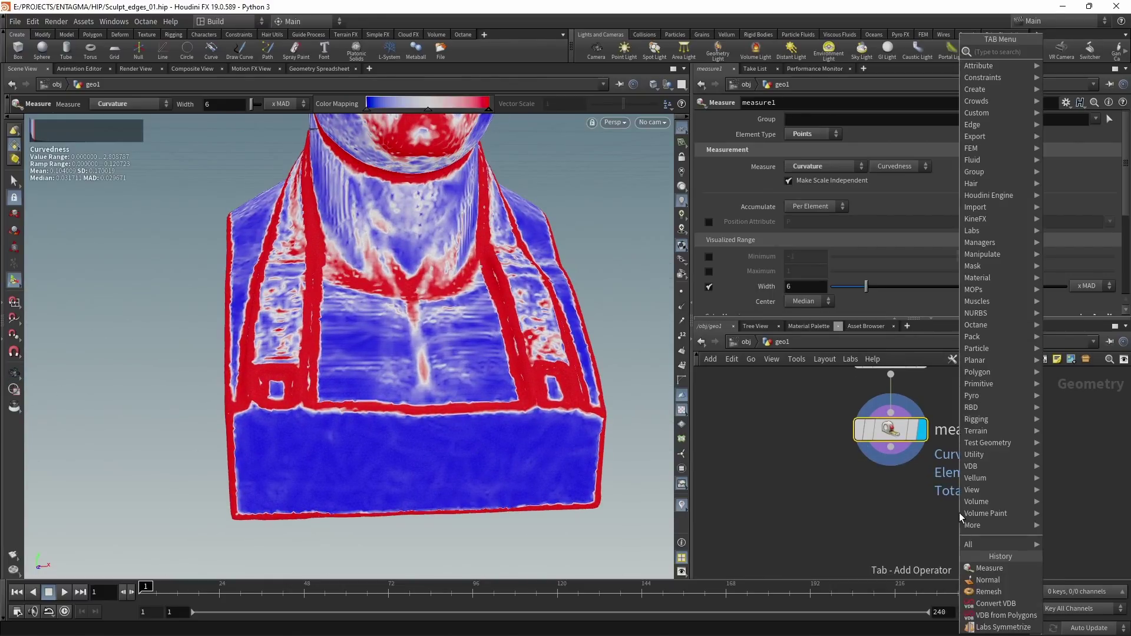
{"action": "type", "text": "measure"}
{"action": "key", "text": "Return"}
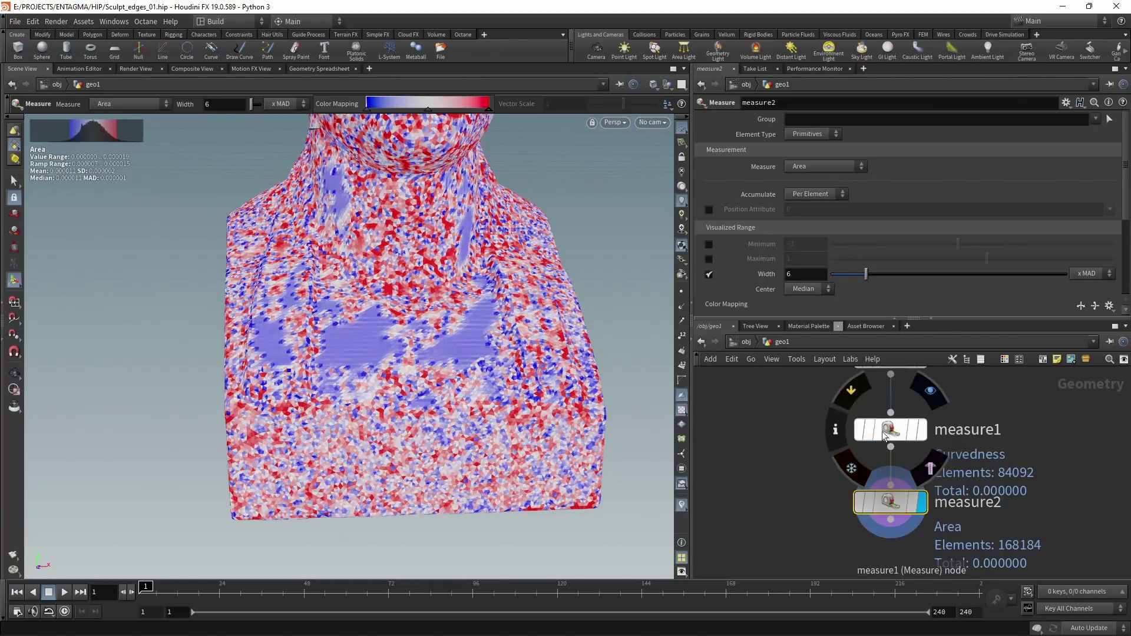
{"action": "left_click", "coordinate": [837, 434]}
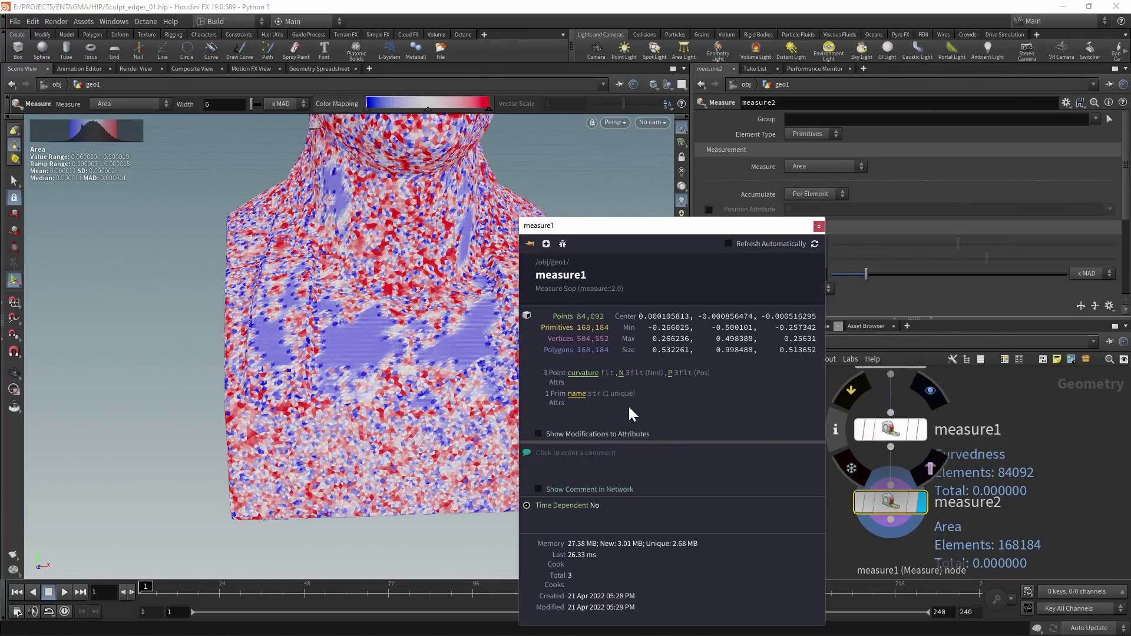
{"action": "left_click", "coordinate": [890, 429]}
{"action": "left_click", "coordinate": [931, 390]}
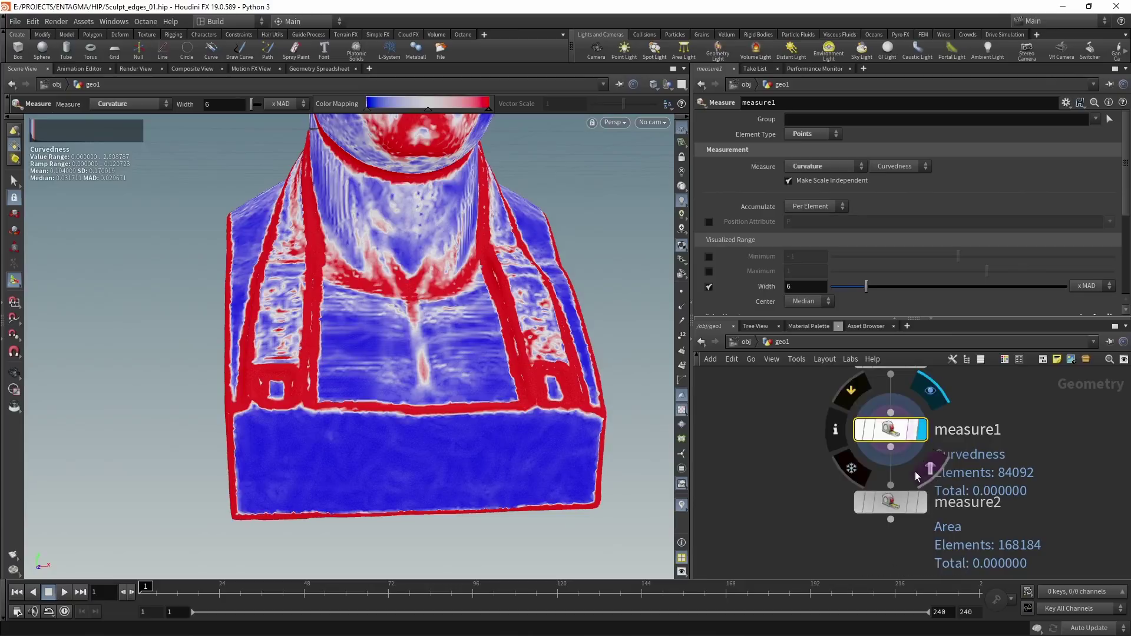
{"action": "left_click", "coordinate": [930, 462]}
{"action": "left_click", "coordinate": [890, 502]}
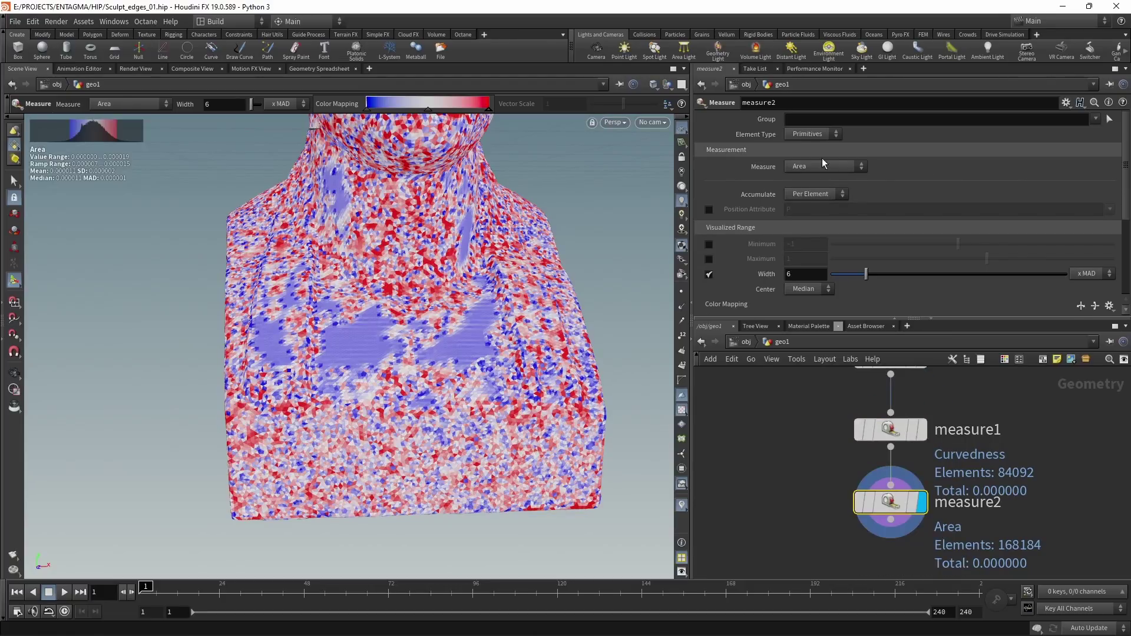
Step: Set measure2 to measure Gradient per Point with Source Attribute curvature
{"action": "left_click", "coordinate": [811, 146]}
{"action": "left_click", "coordinate": [819, 166]}
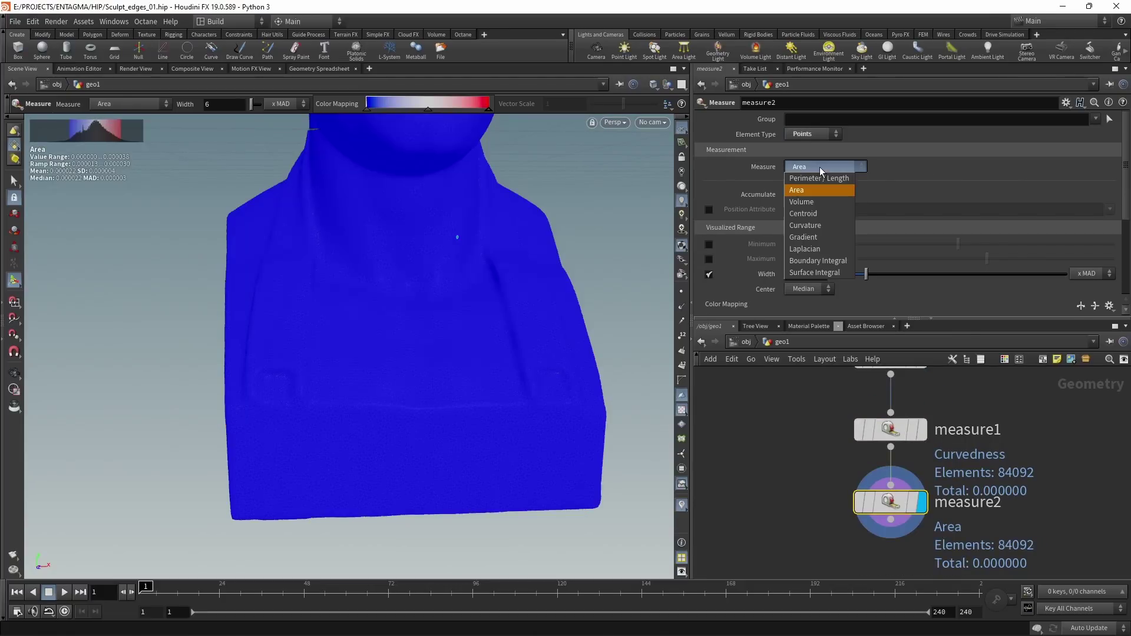
{"action": "left_click", "coordinate": [806, 234]}
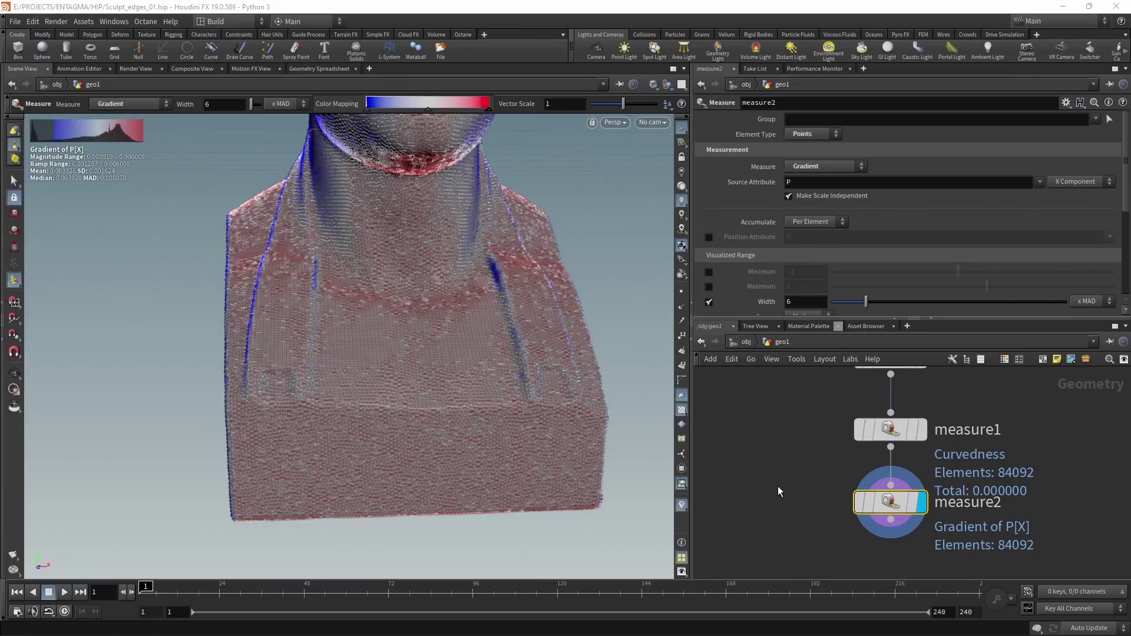
{"action": "left_click", "coordinate": [938, 183]}
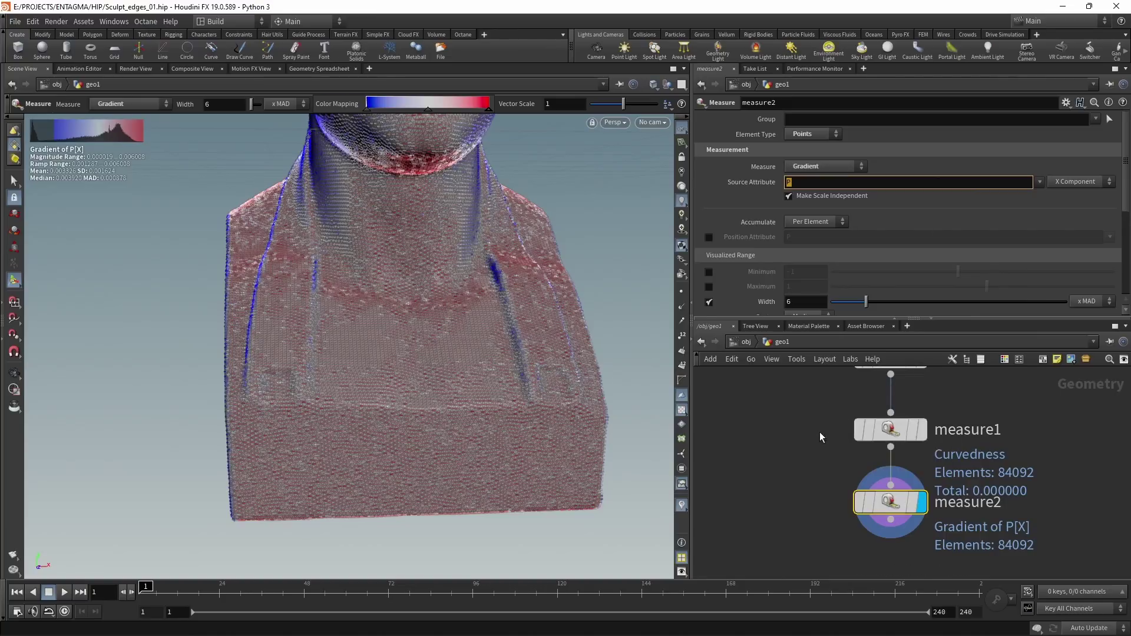
{"action": "mouse_move", "coordinate": [868, 435]}
{"action": "type", "text": "c"}
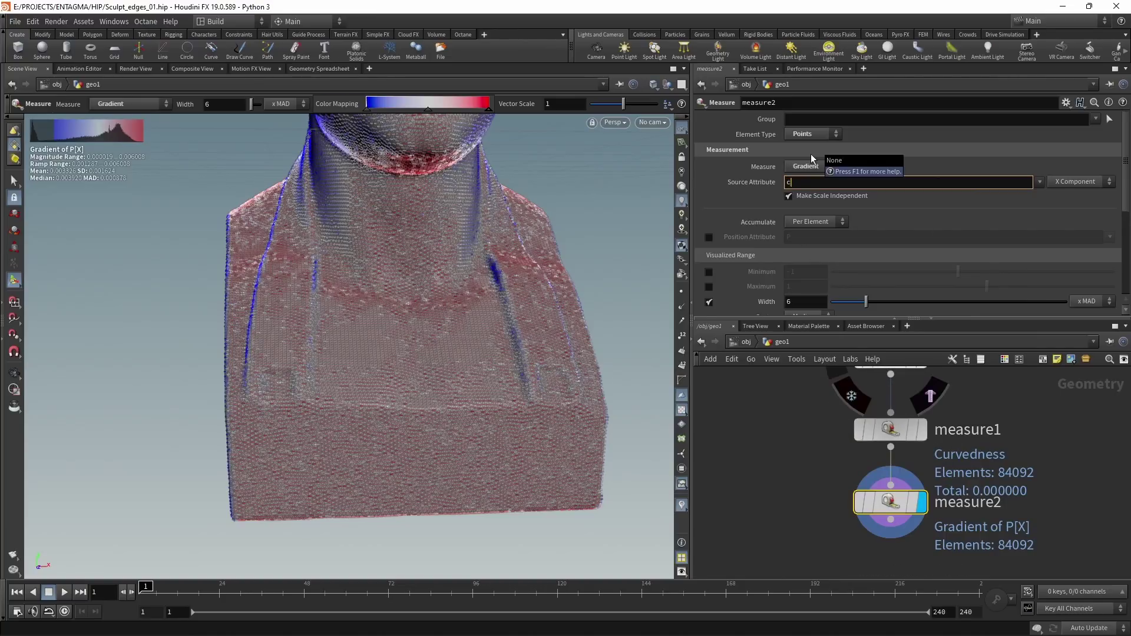
{"action": "type", "text": "urvature"}
{"action": "key", "text": "Return"}
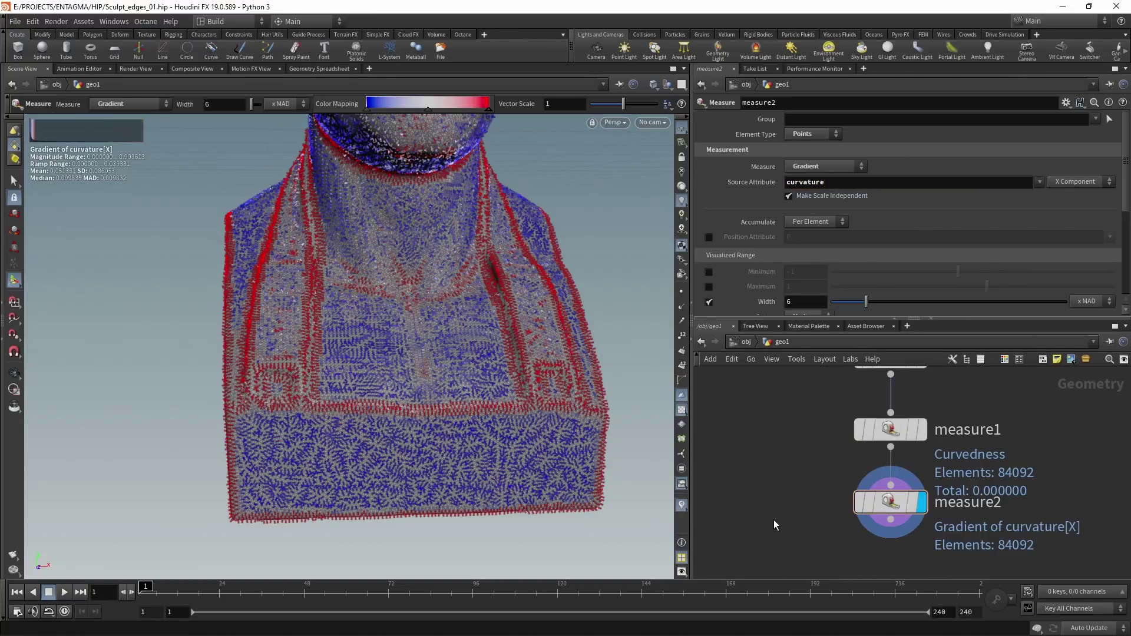
Step: Zoom and orbit the viewport to inspect measure2's gradient vectors across the bust
{"action": "key", "text": "Escape"}
{"action": "scroll", "coordinate": [502, 424], "scroll_direction": "up", "scroll_amount": 6}
{"action": "scroll", "coordinate": [584, 347], "scroll_direction": "up", "scroll_amount": 5}
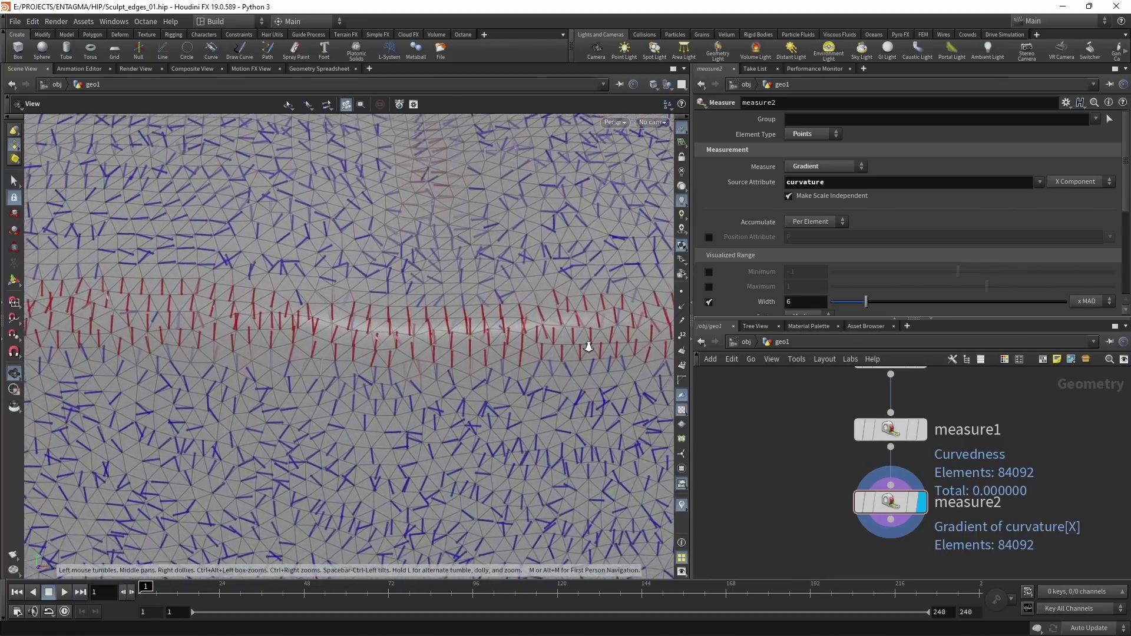
{"action": "key", "text": "Return"}
{"action": "scroll", "coordinate": [503, 369], "scroll_direction": "down", "scroll_amount": 6}
{"action": "scroll", "coordinate": [341, 355], "scroll_direction": "up", "scroll_amount": 2}
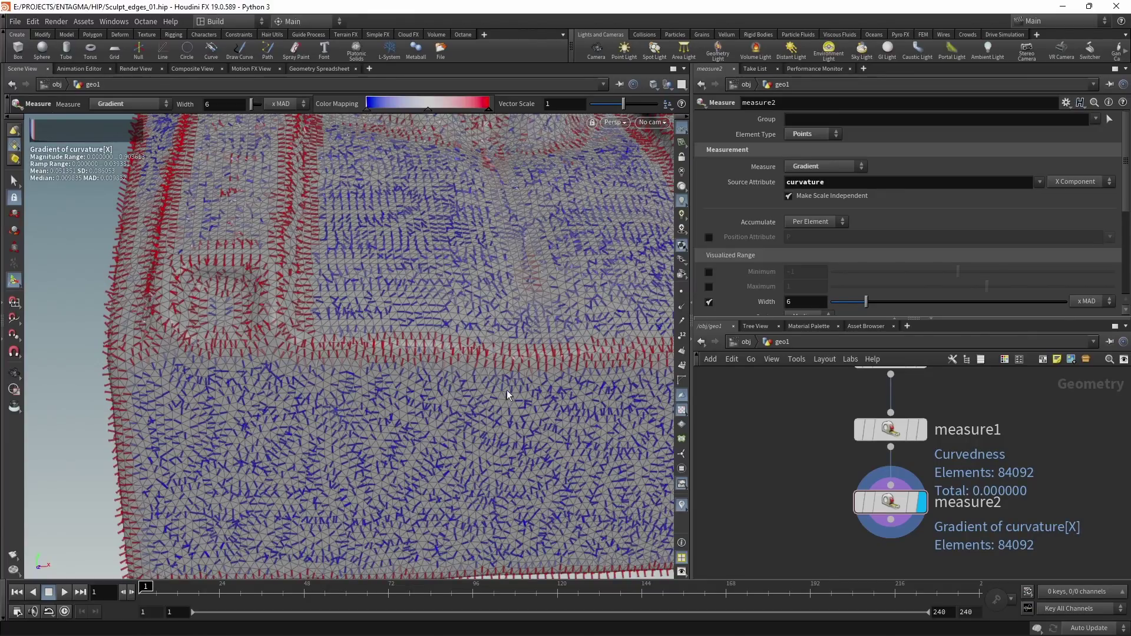
{"action": "scroll", "coordinate": [506, 387], "scroll_direction": "up", "scroll_amount": 4}
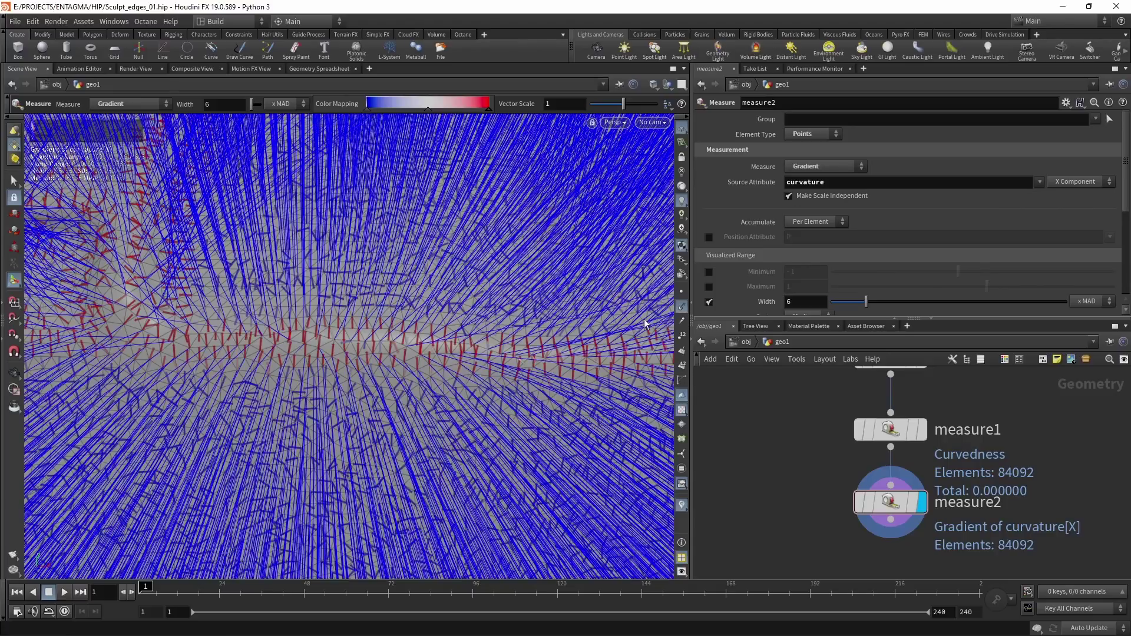
{"action": "key", "text": "Escape"}
{"action": "left_click_drag", "start_coordinate": [384, 348], "coordinate": [375, 348]}
{"action": "key", "text": "Return"}
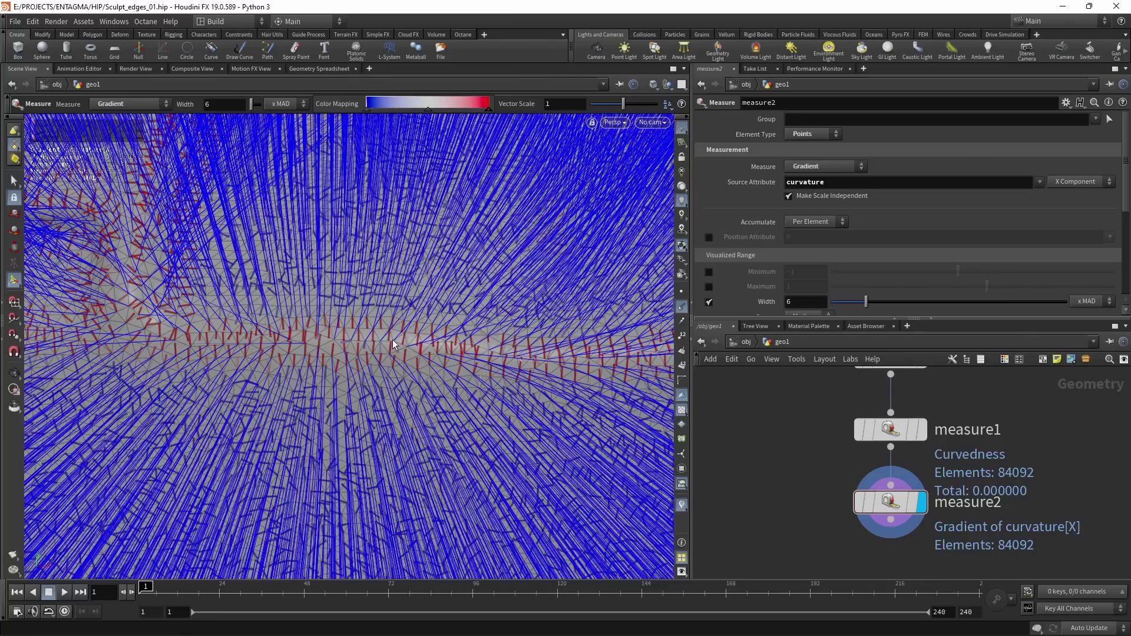
{"action": "middle_click_drag", "start_coordinate": [829, 500], "coordinate": [820, 442]}
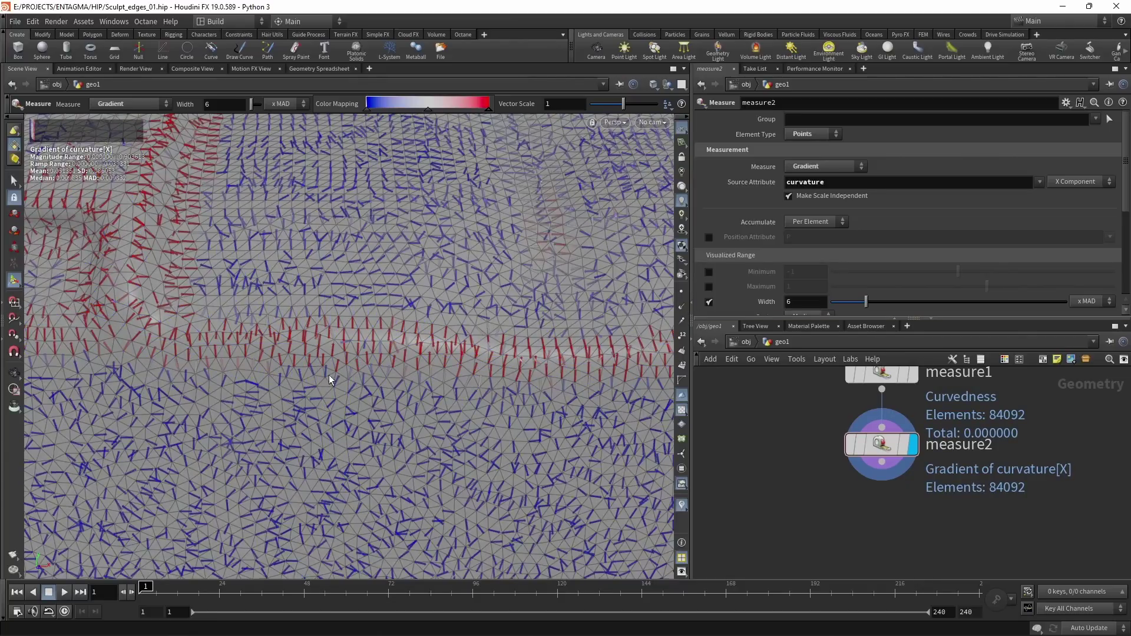
Step: Add a Point Wrangle node below measure2
{"action": "left_click", "coordinate": [882, 444]}
{"action": "key", "text": "Tab"}
{"action": "type", "text": "pointwr"}
{"action": "key", "text": "Return"}
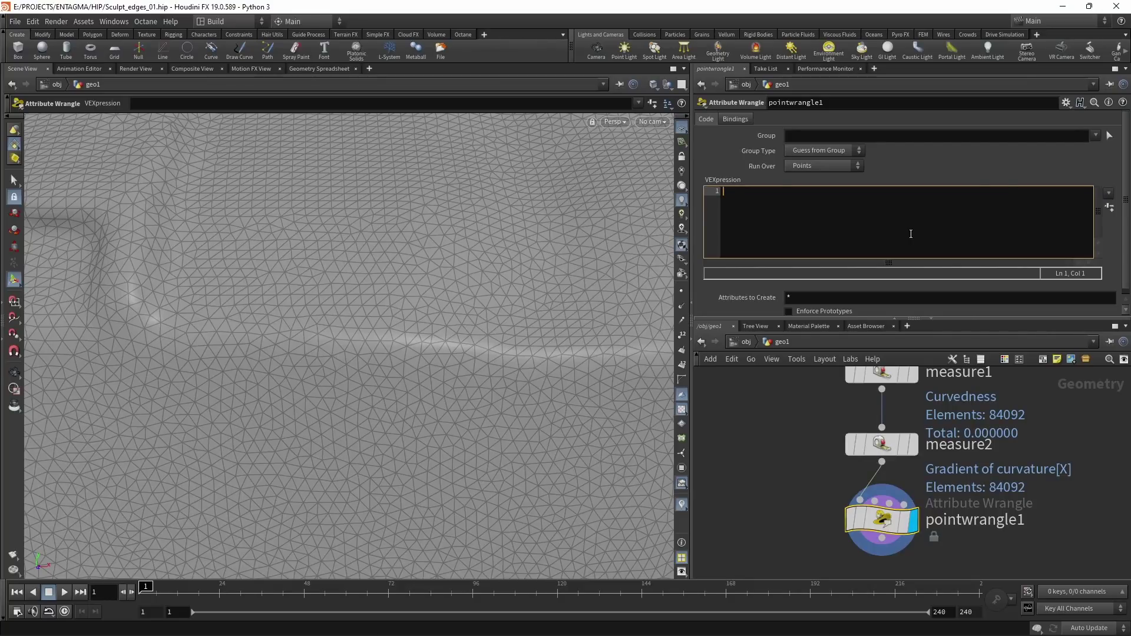
Step: Write VEX 'vector dir = cross(v@N, normalize(v@gradient));' and begin the line 'v@dir = dir;'
{"action": "type", "text": "vector dir"}
{"action": "key", "text": "Return"}
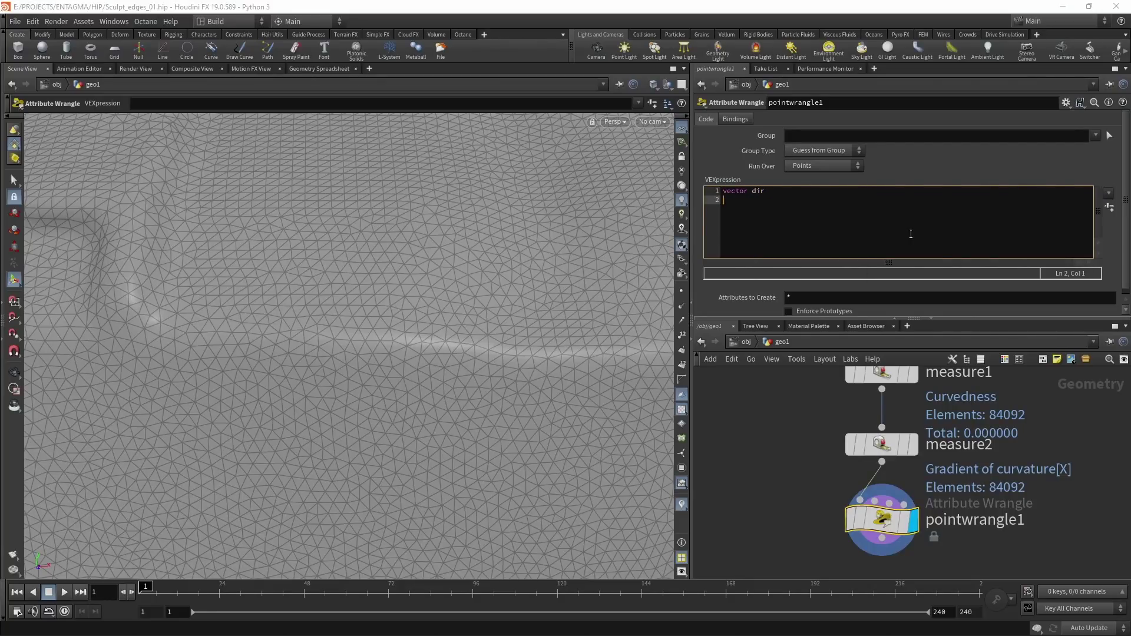
{"action": "key", "text": "BackSpace"}
{"action": "type", "text": "= cross(v@);"}
{"action": "key", "text": "Left"}
{"action": "key", "text": "Left"}
{"action": "type", "text": "v@N,"}
{"action": "type", "text": "normalize("}
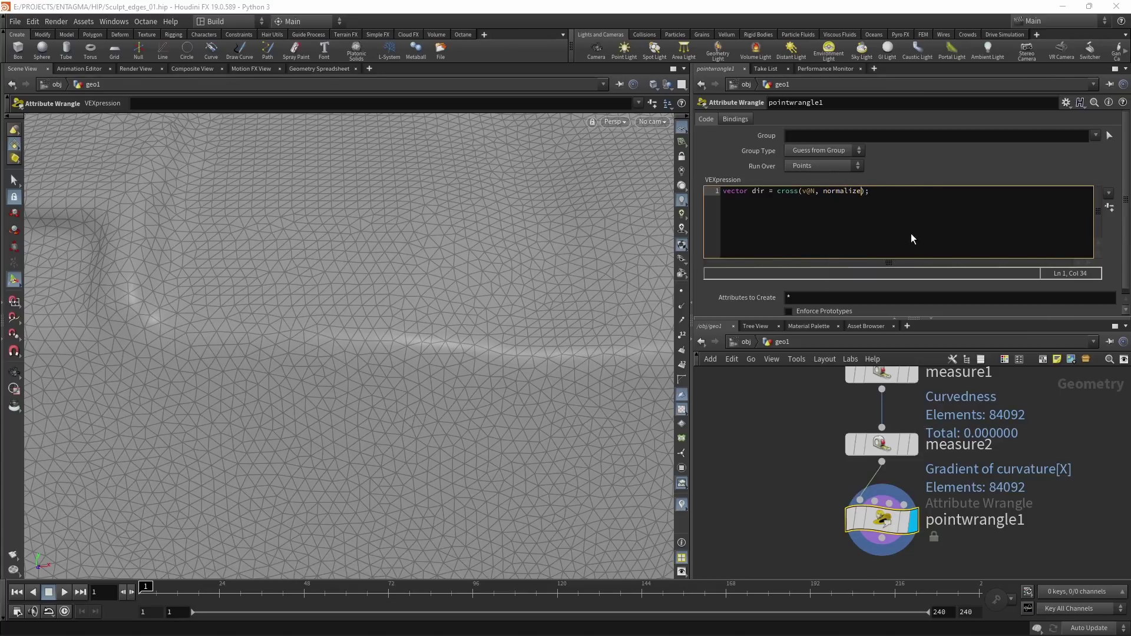
{"action": "type", "text": "v@gradient"}
{"action": "key", "text": "End"}
{"action": "key", "text": "Return"}
{"action": "type", "text": "v@dir"}
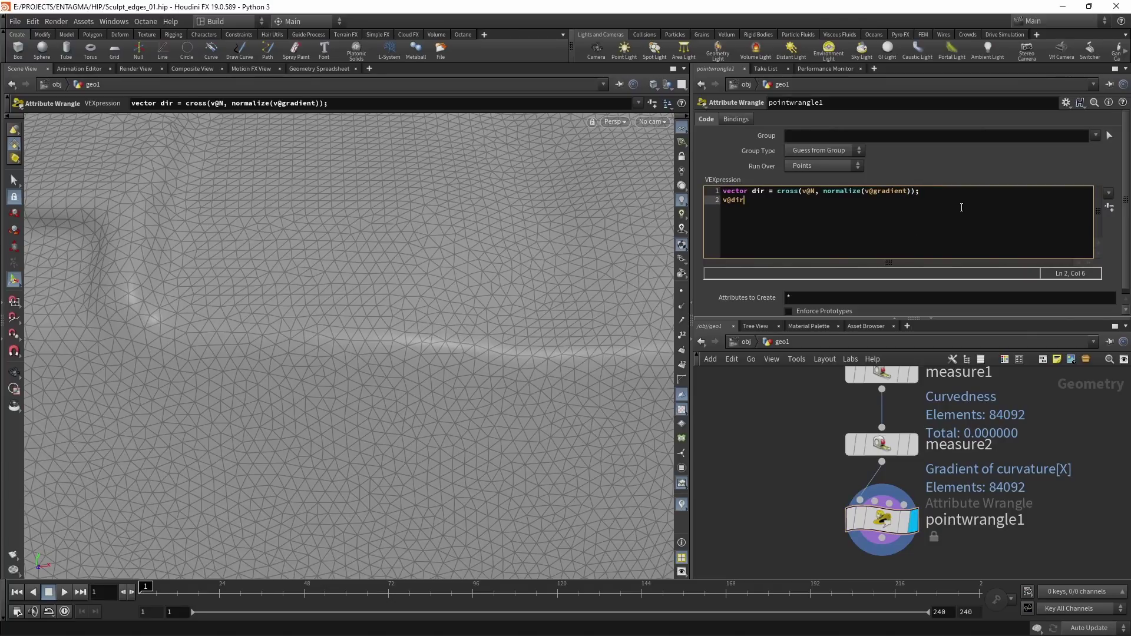
{"action": "type", "text": " = dir;"}
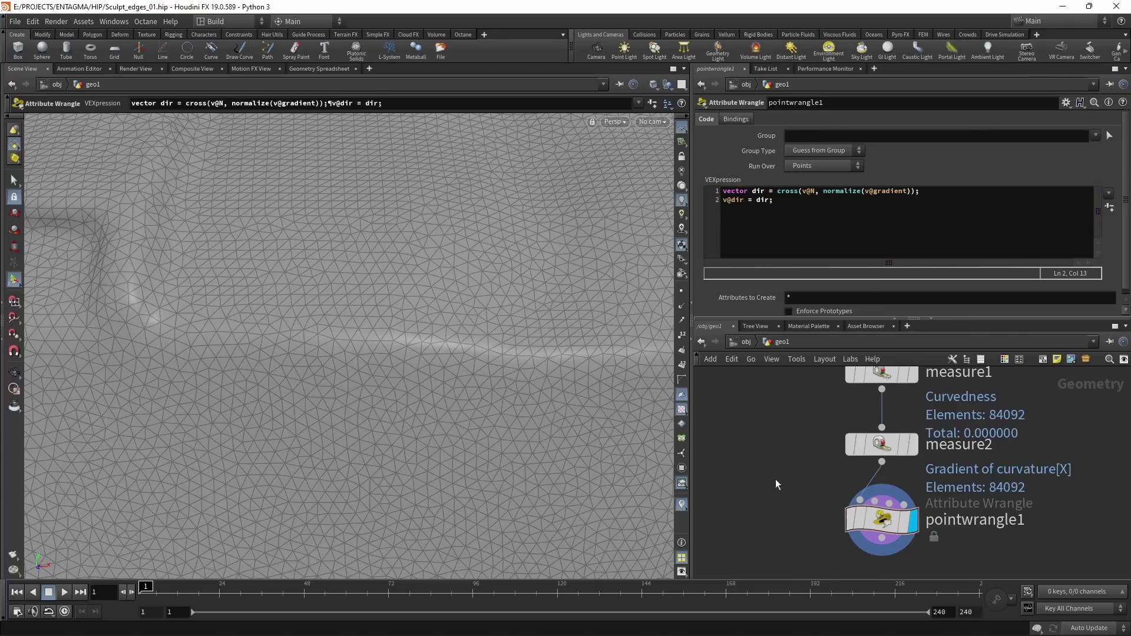
Step: Visualize the wrangle's dir attribute on the bust from the node info panel
{"action": "left_click", "coordinate": [827, 520]}
{"action": "left_click", "coordinate": [613, 347]}
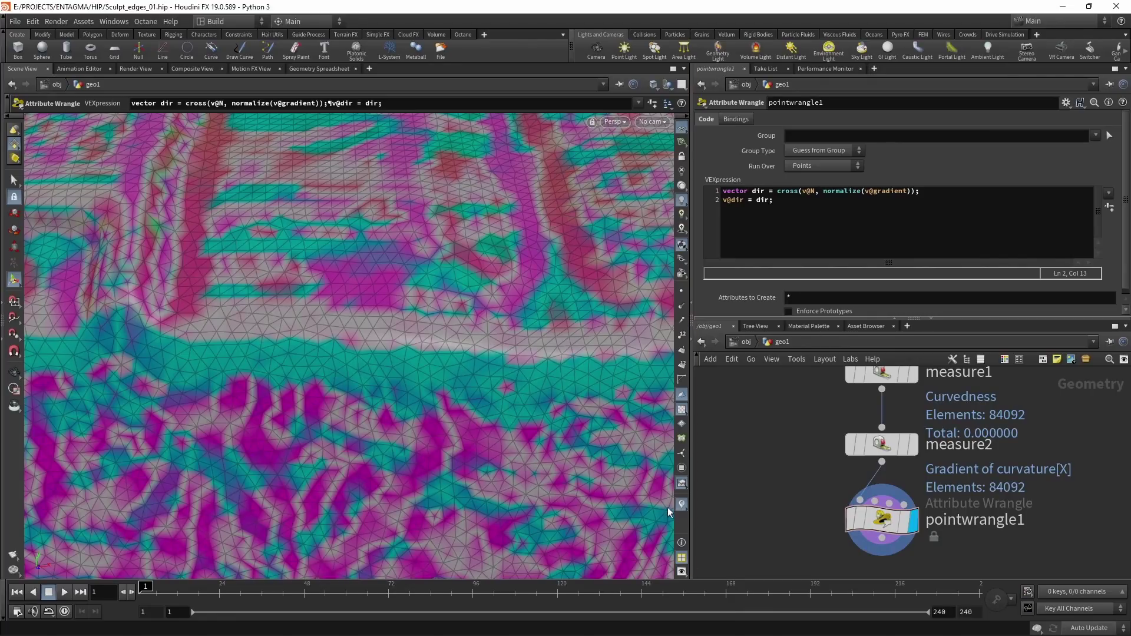
{"action": "left_click_drag", "start_coordinate": [696, 553], "coordinate": [720, 530]}
Step: Set the dir visualizer to Marker > Vector with a lower Length Scale and arrow tips
{"action": "left_click", "coordinate": [705, 505]}
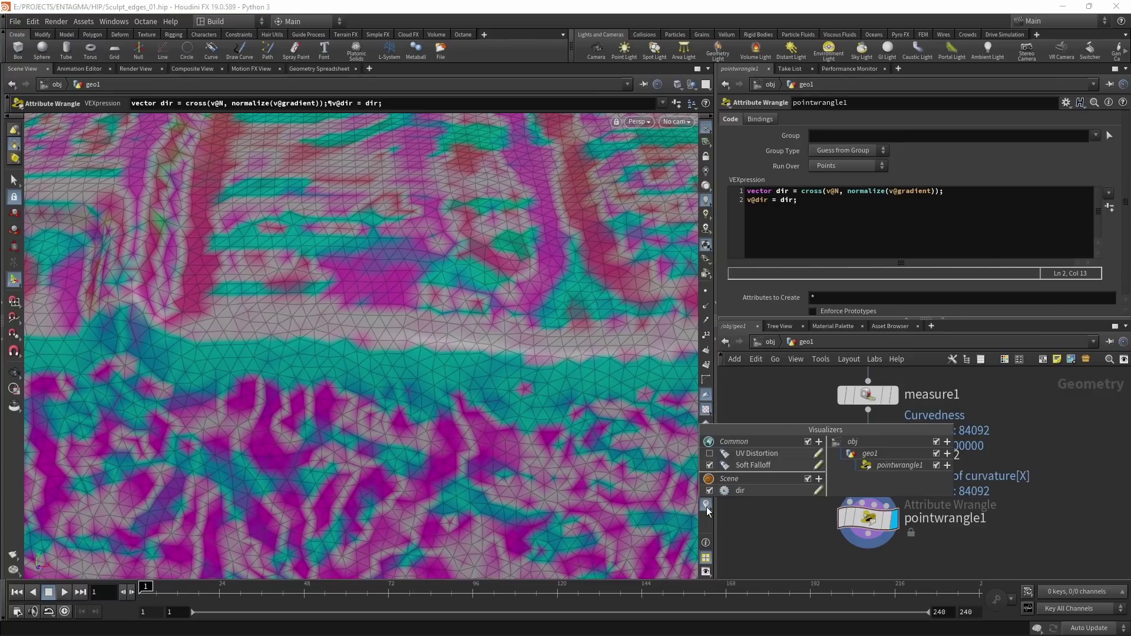
{"action": "left_click", "coordinate": [818, 490]}
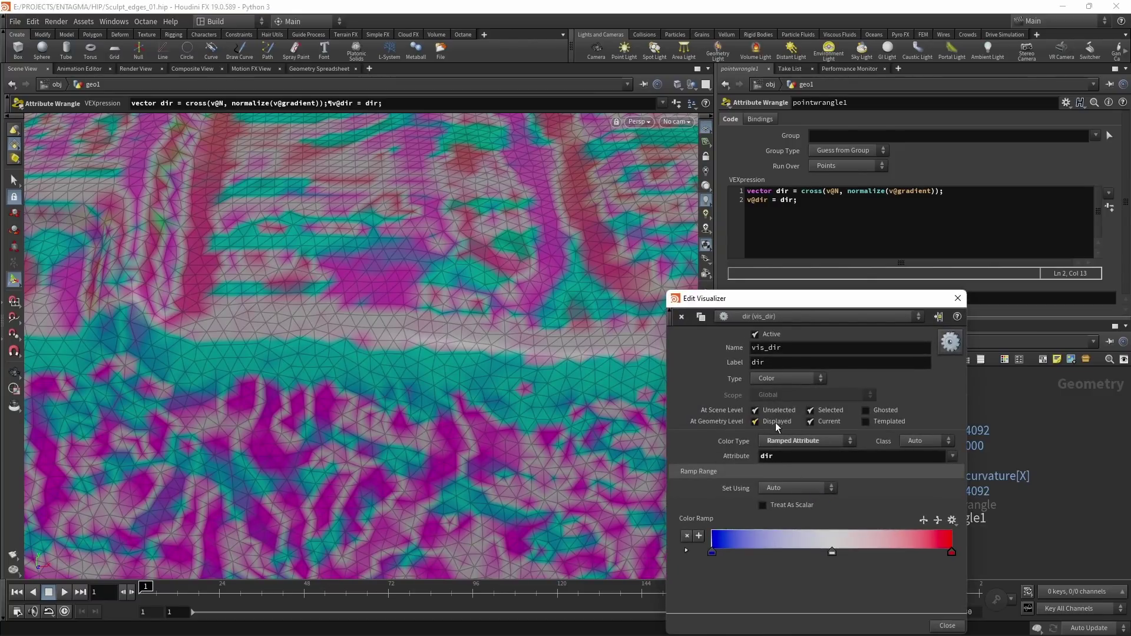
{"action": "left_click", "coordinate": [781, 381]}
{"action": "left_click", "coordinate": [785, 390]}
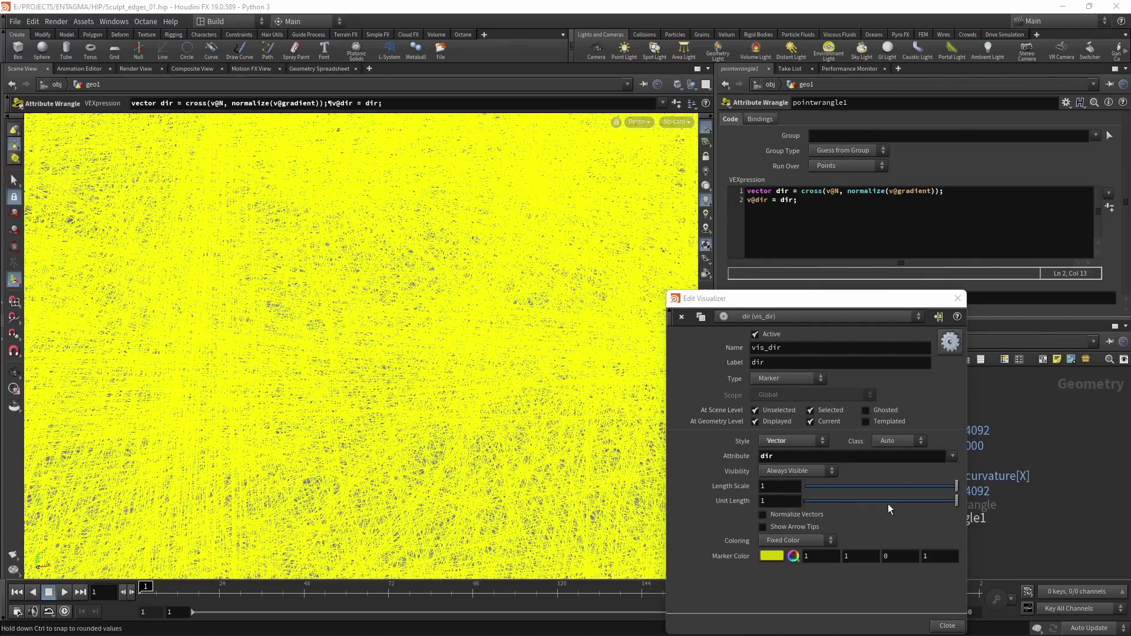
{"action": "left_click_drag", "start_coordinate": [886, 486], "coordinate": [807, 481]}
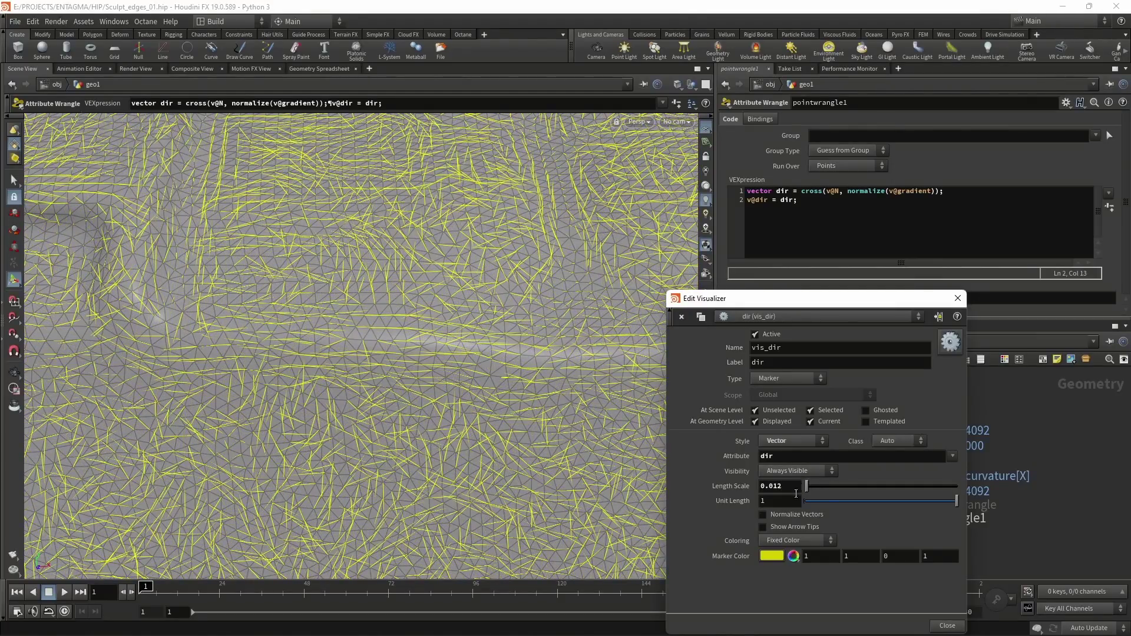
{"action": "left_click", "coordinate": [772, 527]}
{"action": "left_click", "coordinate": [957, 297]}
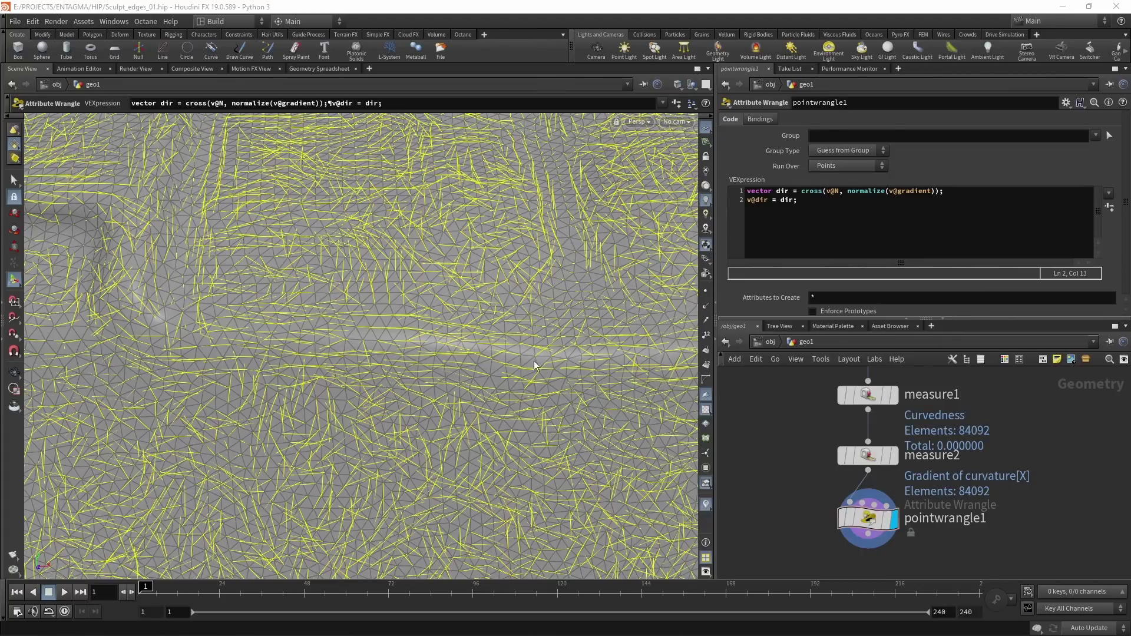
Step: Move measure2 and the wrangle lower in the network to make room
{"action": "scroll", "coordinate": [508, 330], "scroll_direction": "down", "scroll_amount": 10}
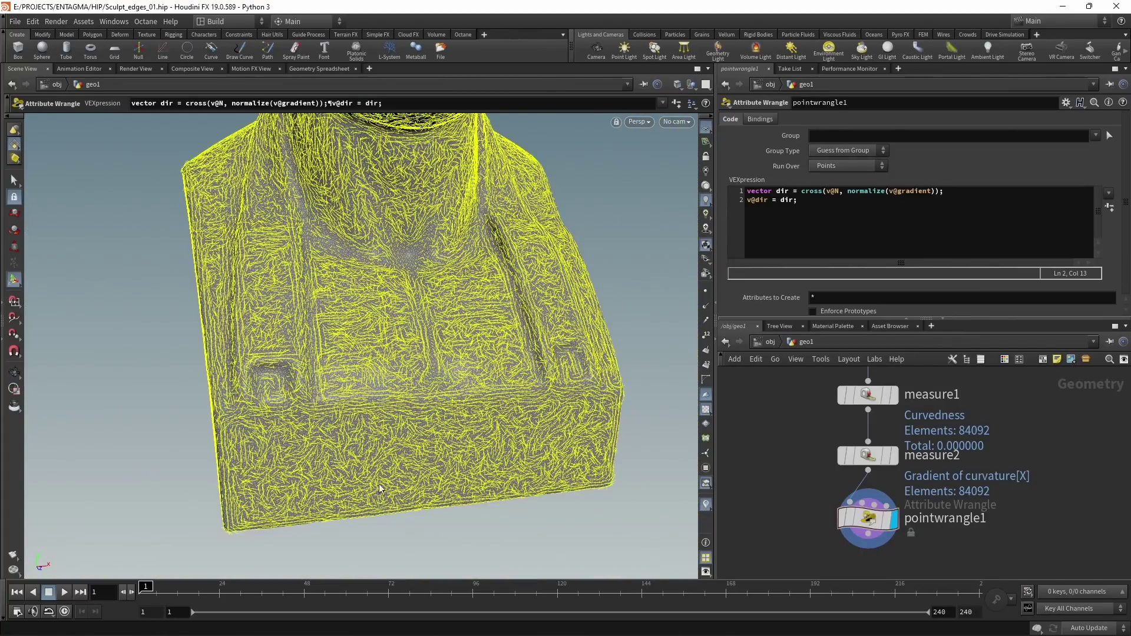
{"action": "key", "text": "Escape"}
{"action": "left_click_drag", "start_coordinate": [428, 465], "coordinate": [430, 380]}
{"action": "key", "text": "Return"}
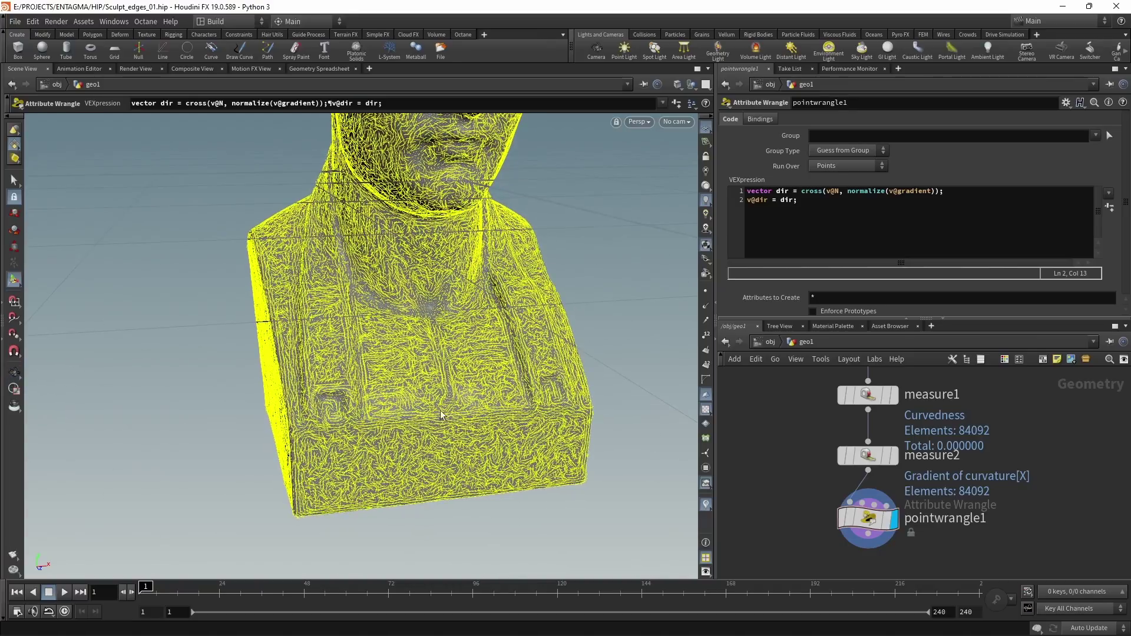
{"action": "middle_click_drag", "start_coordinate": [988, 522], "coordinate": [994, 476]}
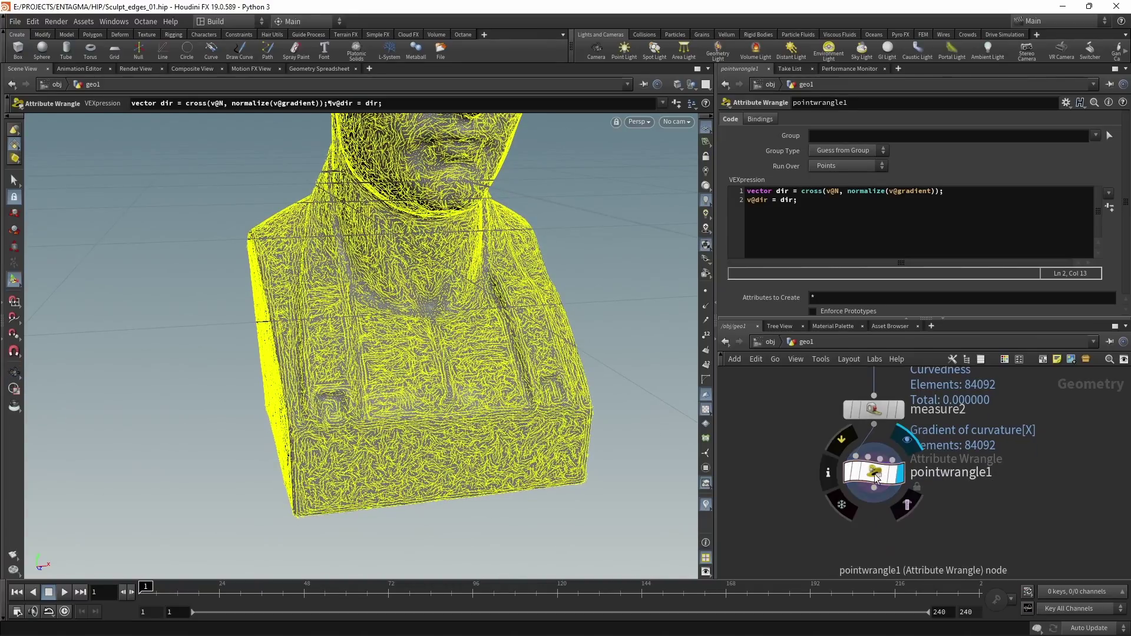
{"action": "middle_click_drag", "start_coordinate": [842, 420], "coordinate": [826, 471]}
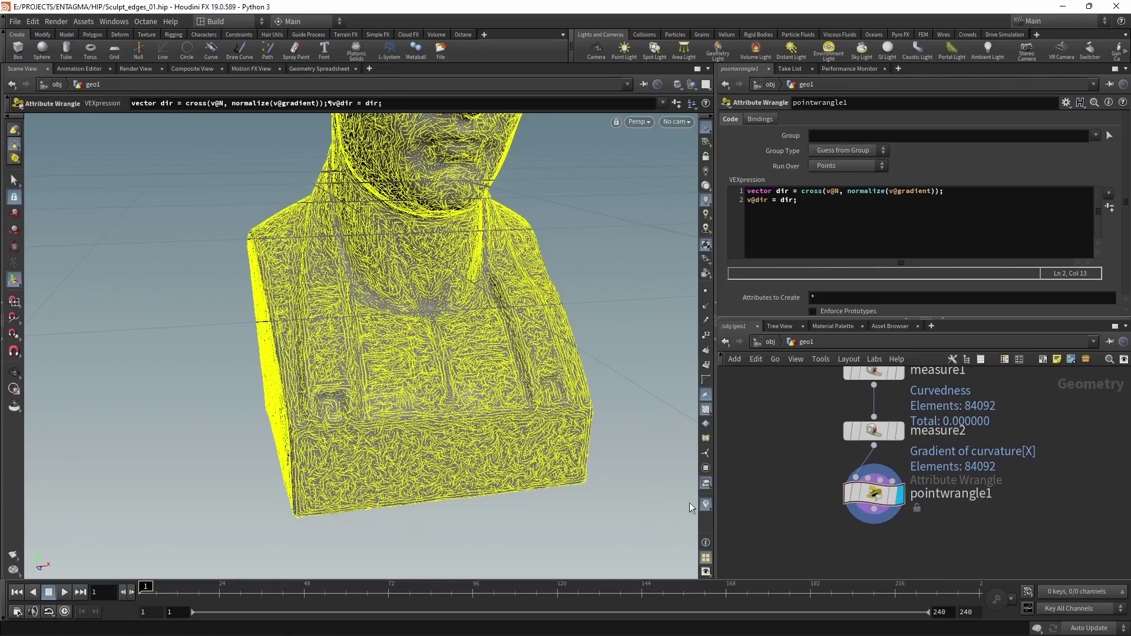
{"action": "left_click_drag", "start_coordinate": [873, 431], "coordinate": [874, 506], "text": "shift"}
Step: Insert an Attribute Blur node between measure1 and measure2
{"action": "key", "text": "Tab"}
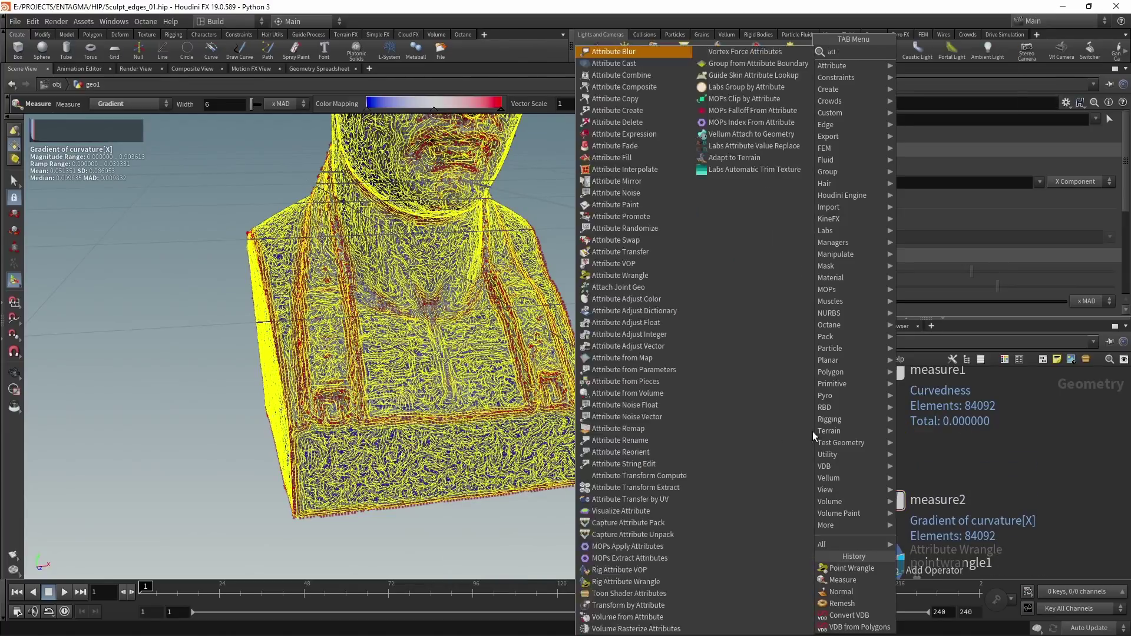
{"action": "left_click", "coordinate": [812, 431]}
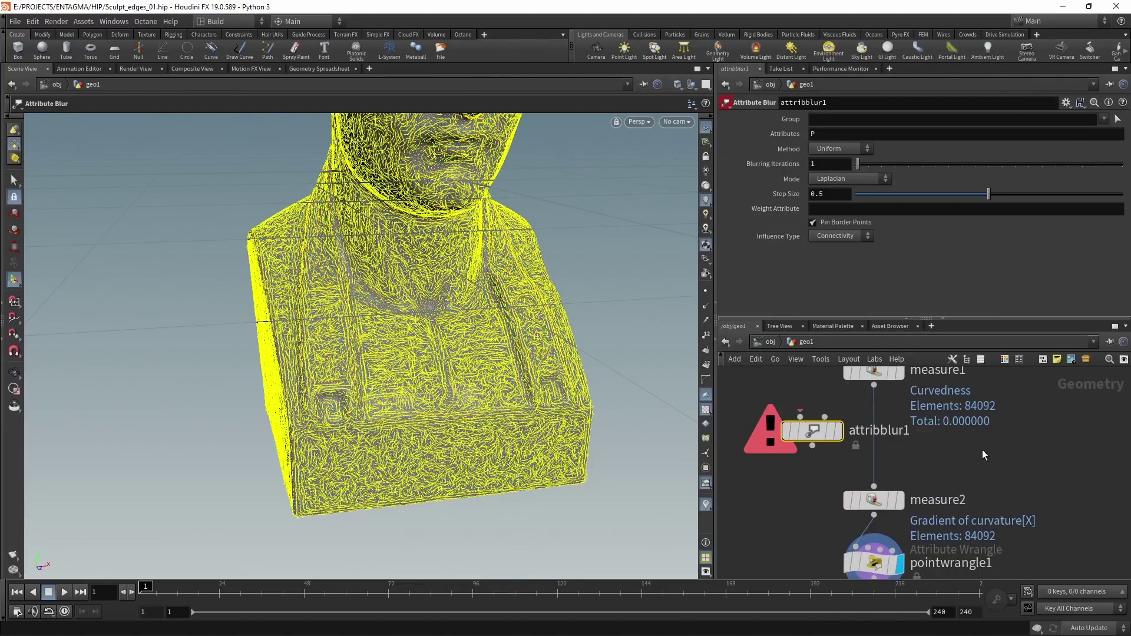
{"action": "left_click_drag", "start_coordinate": [811, 431], "coordinate": [873, 431]}
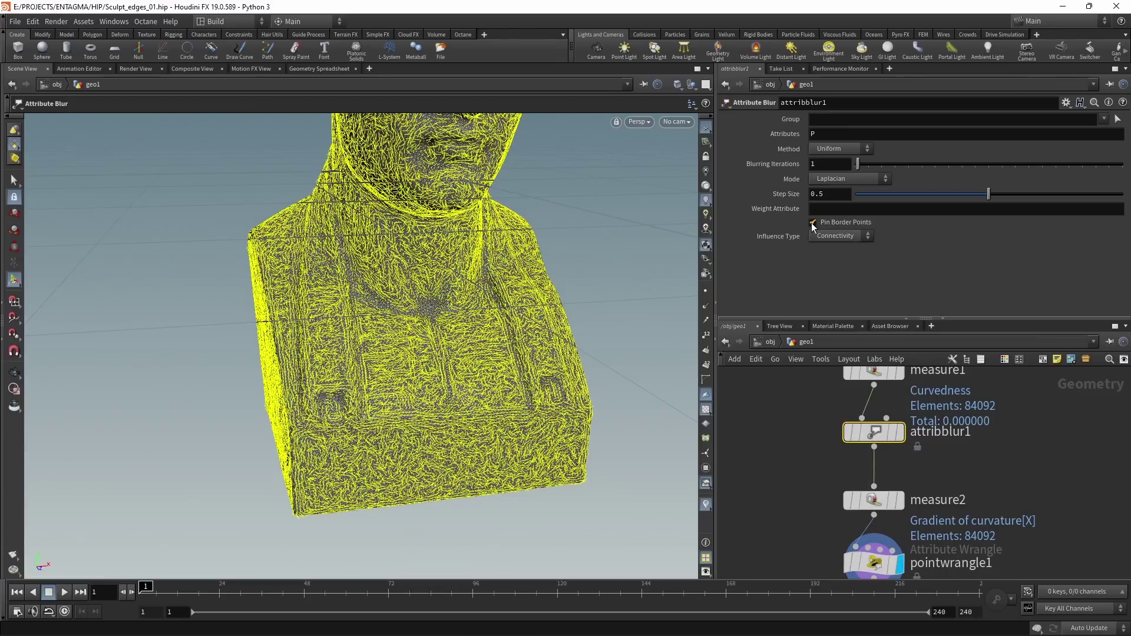
Step: Make the blur smooth curvature over 12 iterations with Pin Border Points off
{"action": "left_click", "coordinate": [813, 222]}
{"action": "left_click", "coordinate": [831, 132]}
{"action": "key", "text": "BackSpace"}
{"action": "type", "text": "curvature"}
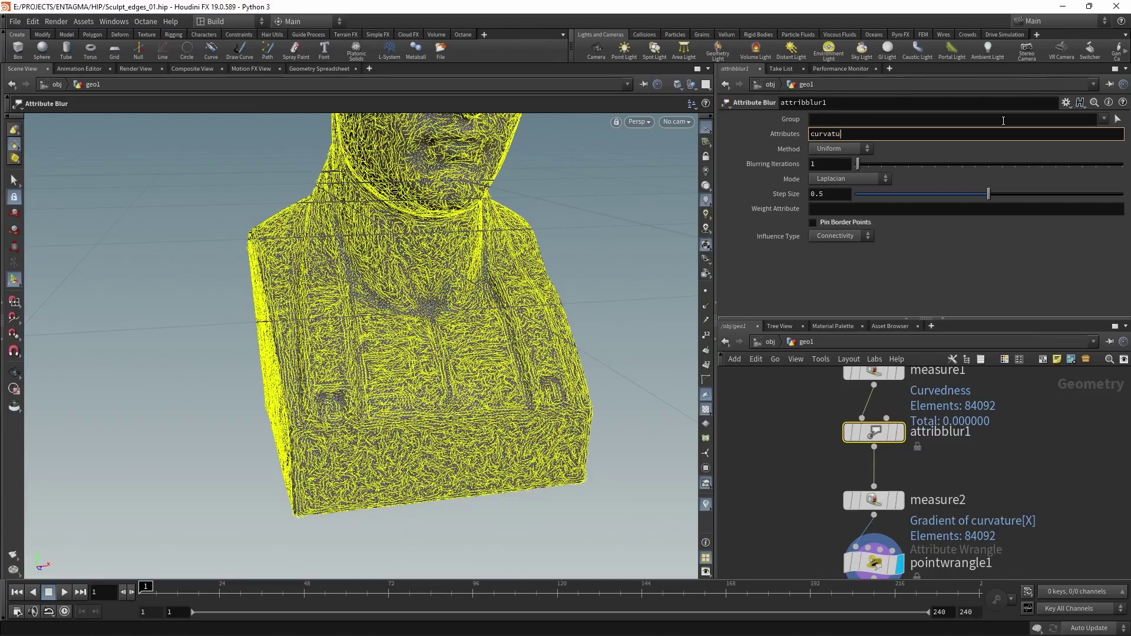
{"action": "key", "text": "Return"}
{"action": "type", "text": "8"}
{"action": "key", "text": "Return"}
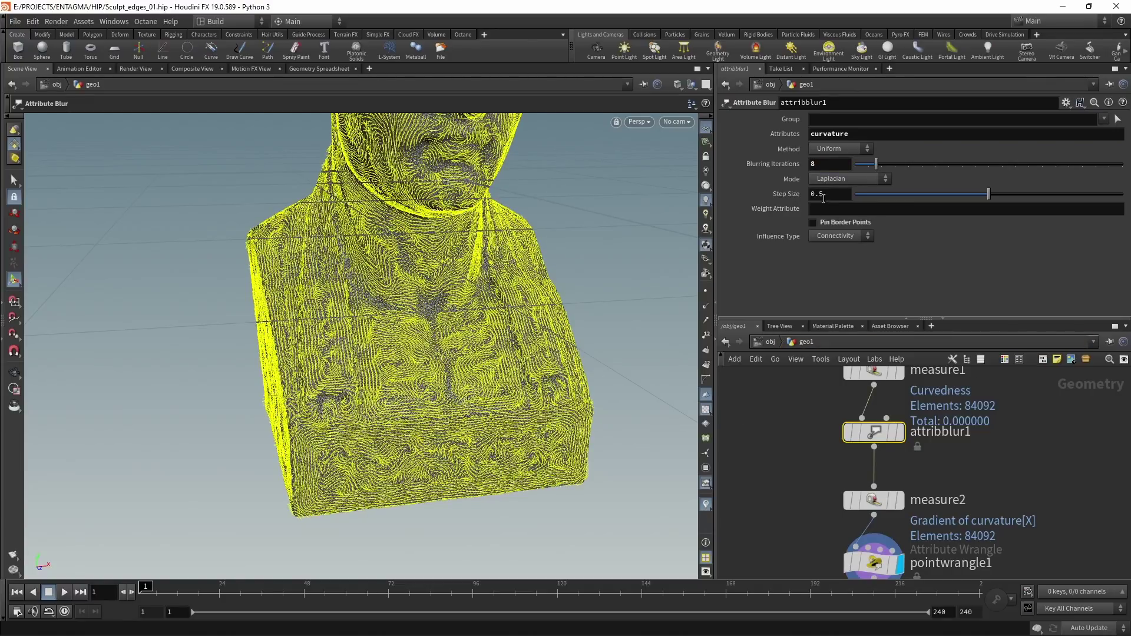
{"action": "double_click", "coordinate": [824, 164]}
{"action": "type", "text": "12"}
{"action": "key", "text": "Return"}
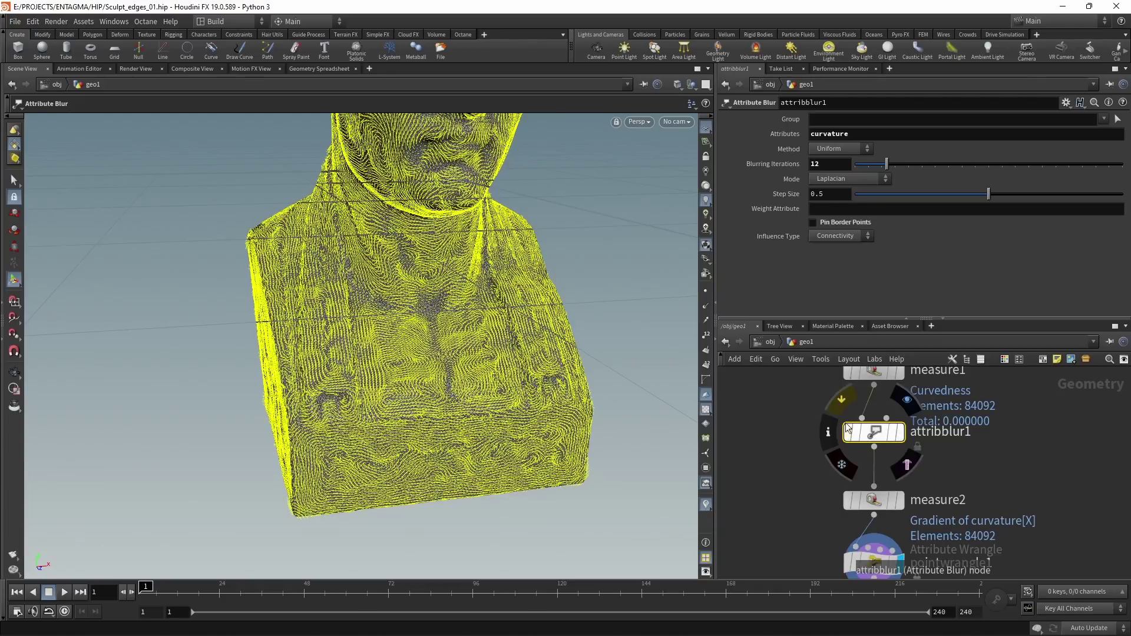
Step: Bypass attribblur1 and add a new Attribute Blur after pointwrangle1
{"action": "left_click", "coordinate": [848, 432]}
{"action": "left_click", "coordinate": [862, 479]}
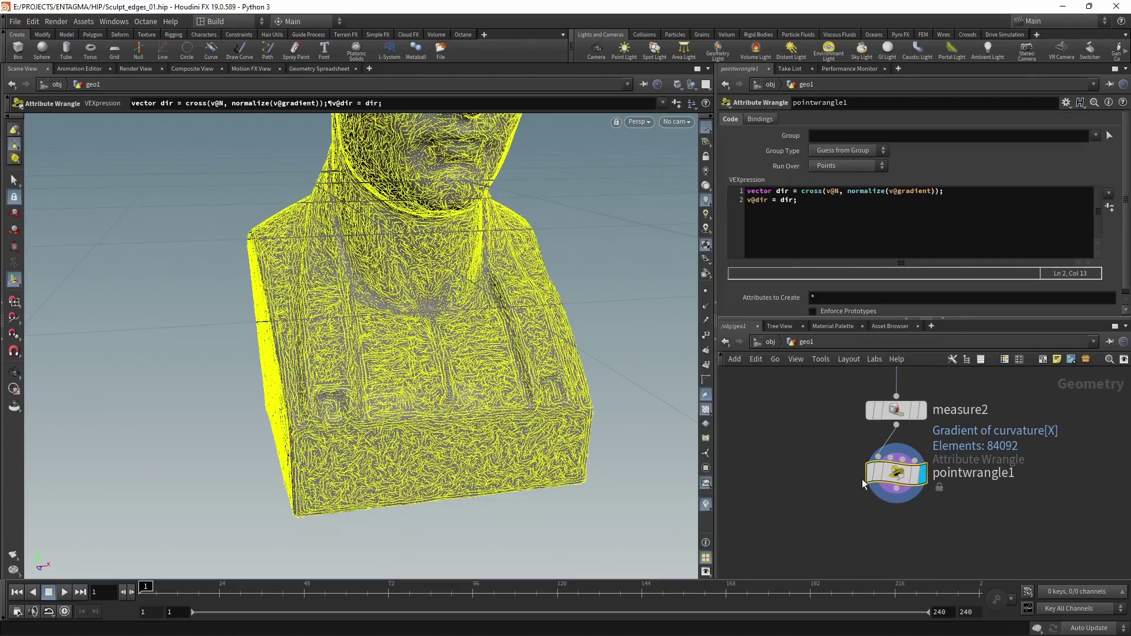
{"action": "key", "text": "Tab"}
{"action": "type", "text": "attribb"}
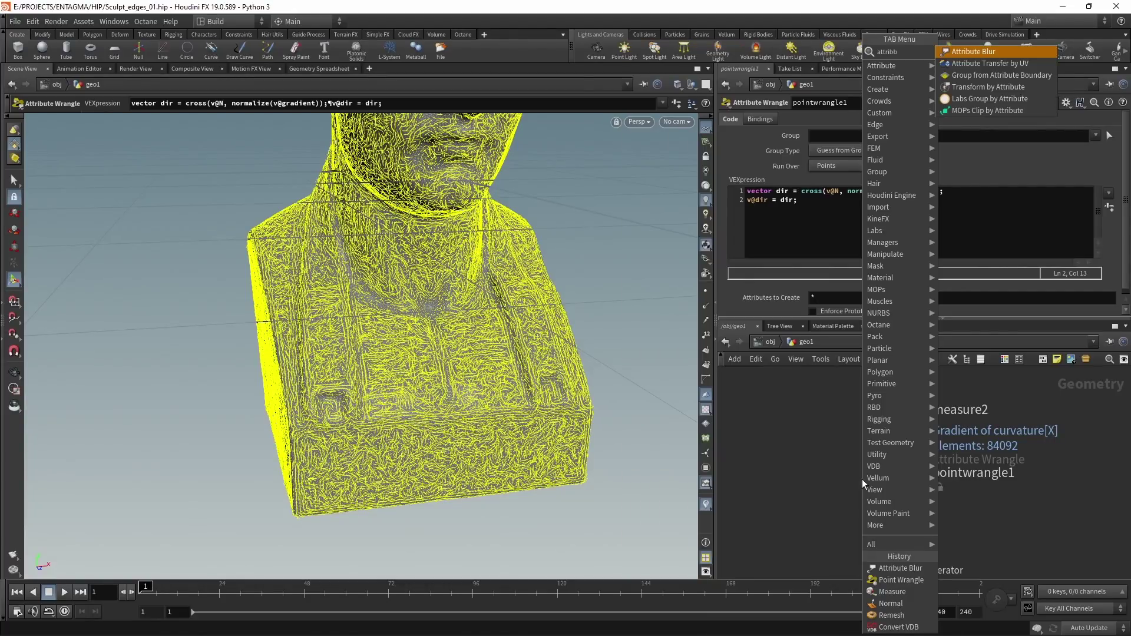
{"action": "key", "text": "Return"}
Step: Set the new blur to dir with Pin Border Points off and 8 iterations
{"action": "left_click", "coordinate": [850, 135]}
{"action": "type", "text": "dir"}
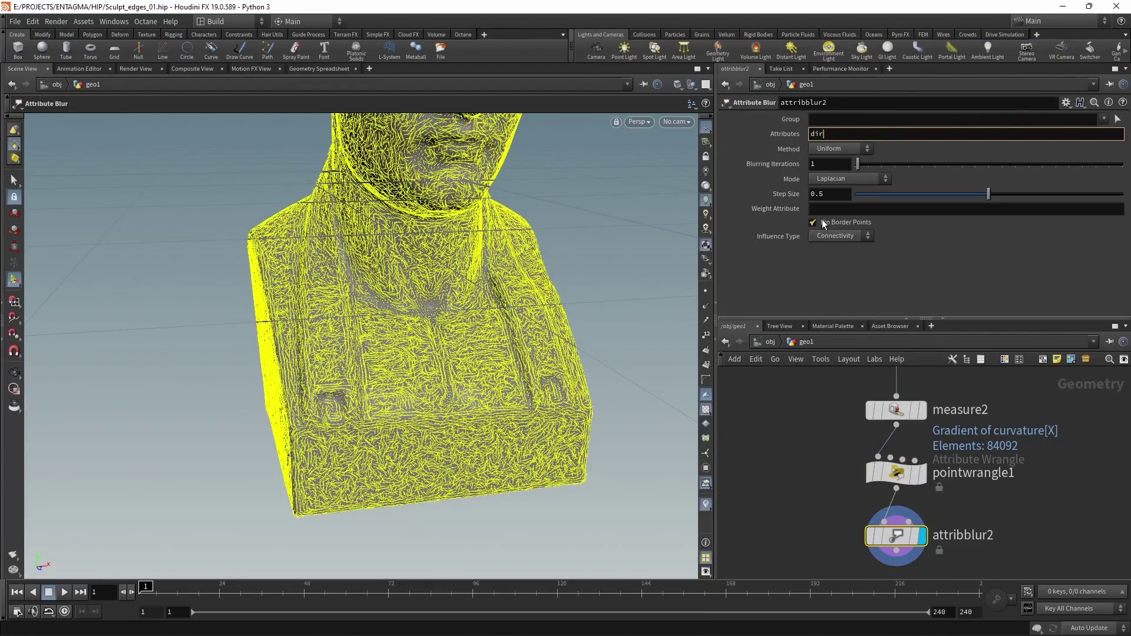
{"action": "left_click", "coordinate": [823, 224]}
{"action": "left_click", "coordinate": [838, 165]}
{"action": "type", "text": "8"}
{"action": "key", "text": "Return"}
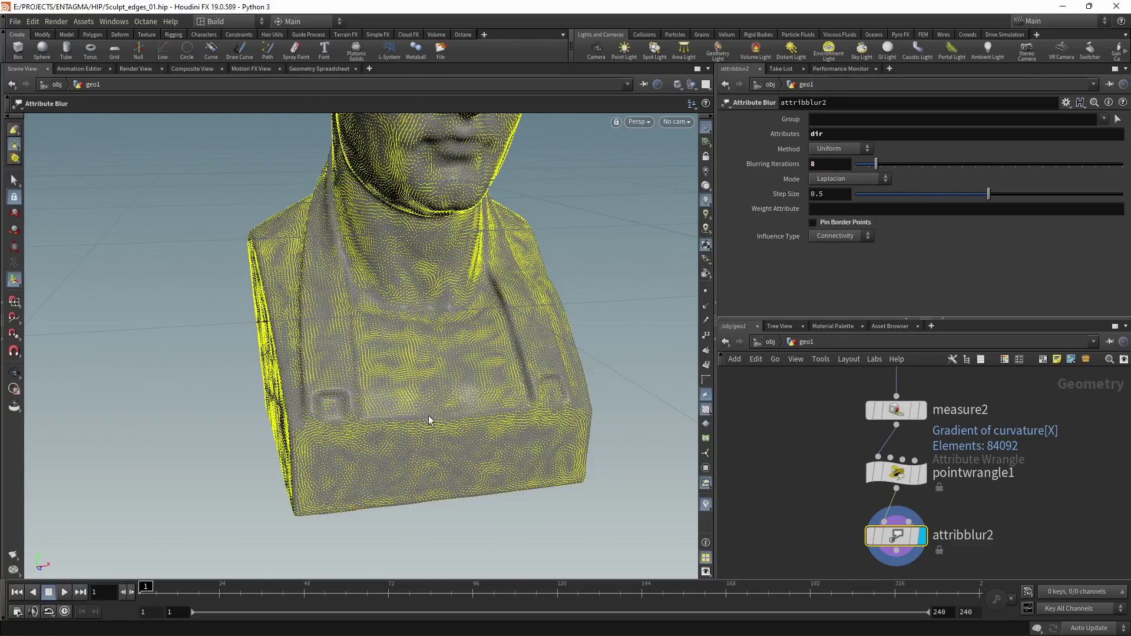
Step: Orbit to inspect the smoothed lines, then bypass the dir blur to compare
{"action": "key", "text": "Escape"}
{"action": "left_click_drag", "start_coordinate": [422, 418], "coordinate": [415, 447]}
{"action": "key", "text": "Return"}
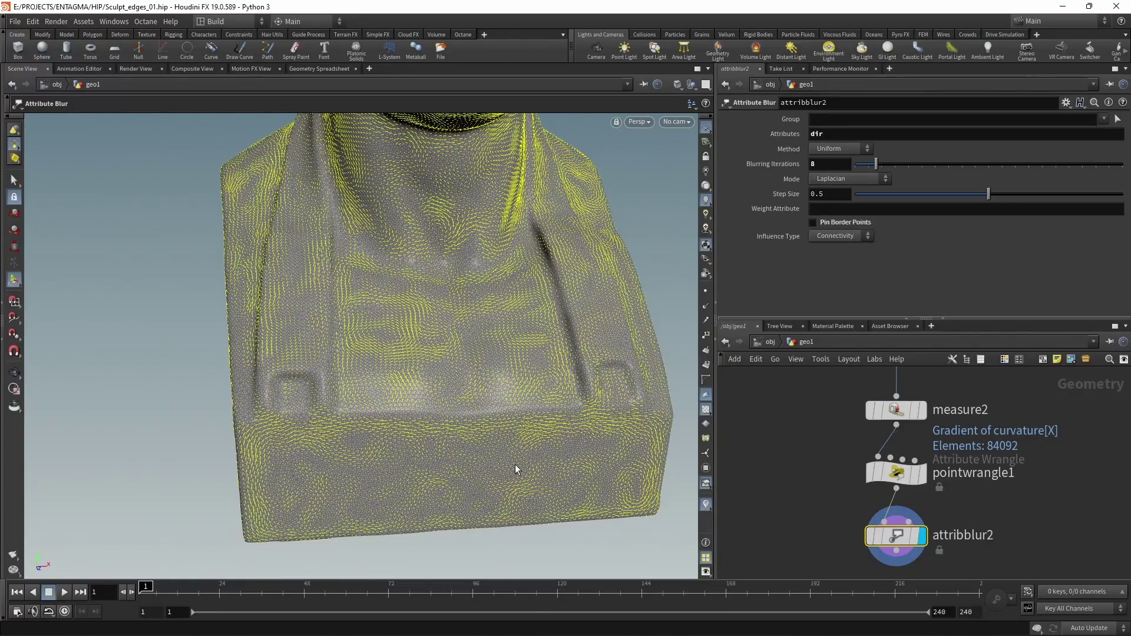
{"action": "left_click", "coordinate": [870, 536]}
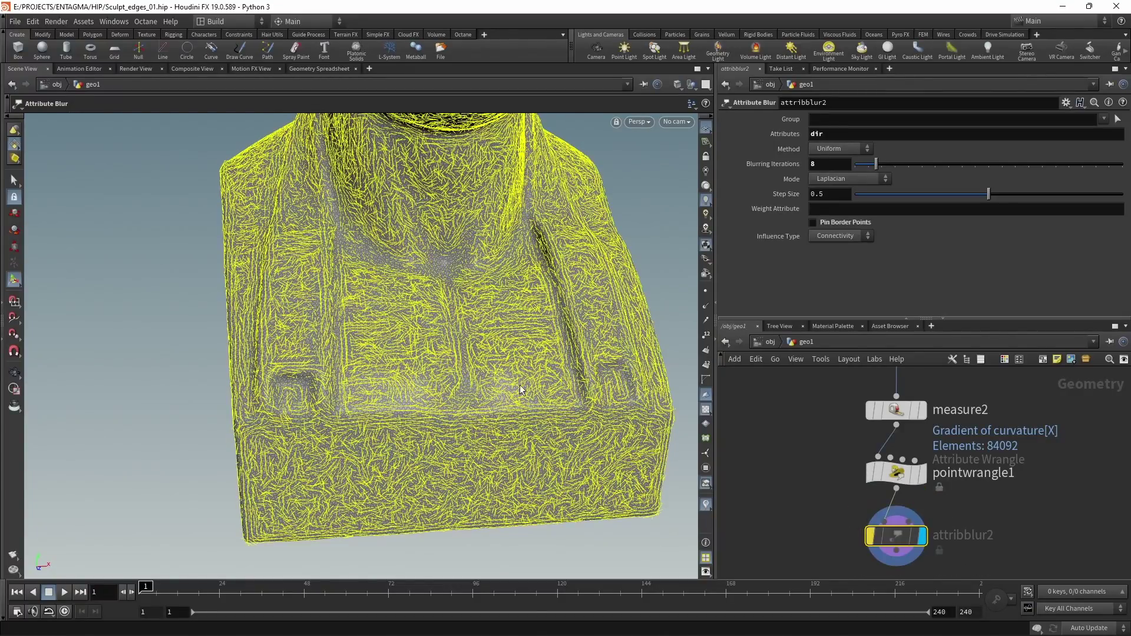
Step: Display measure1's curvature colours on the bust
{"action": "key", "text": "Escape"}
{"action": "scroll", "coordinate": [424, 419], "scroll_direction": "down", "scroll_amount": 10}
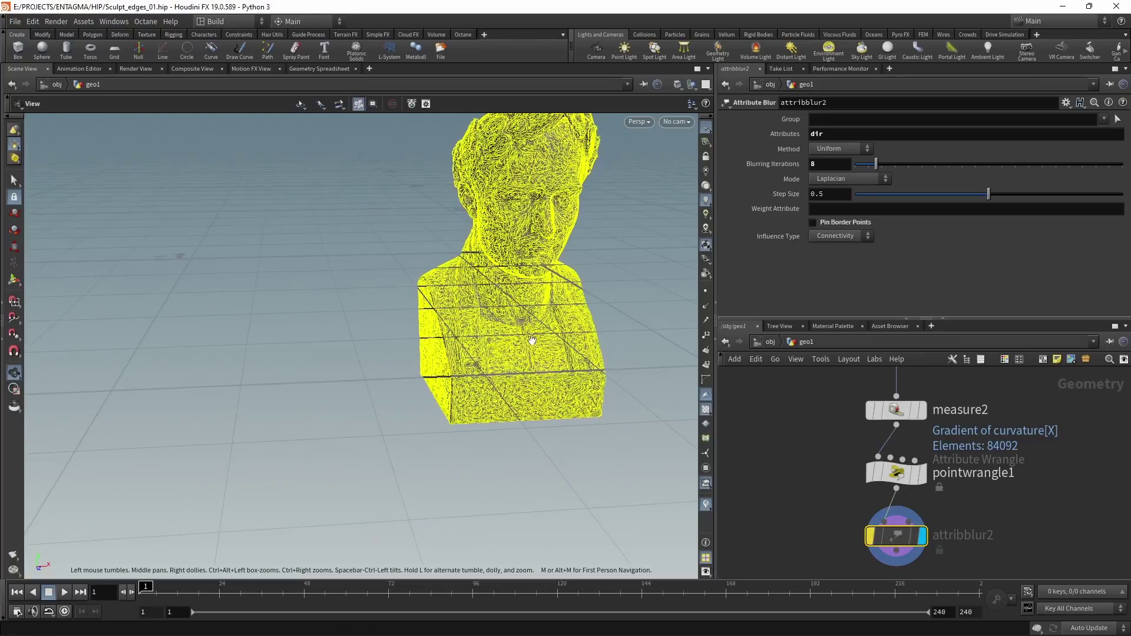
{"action": "key", "text": "Return"}
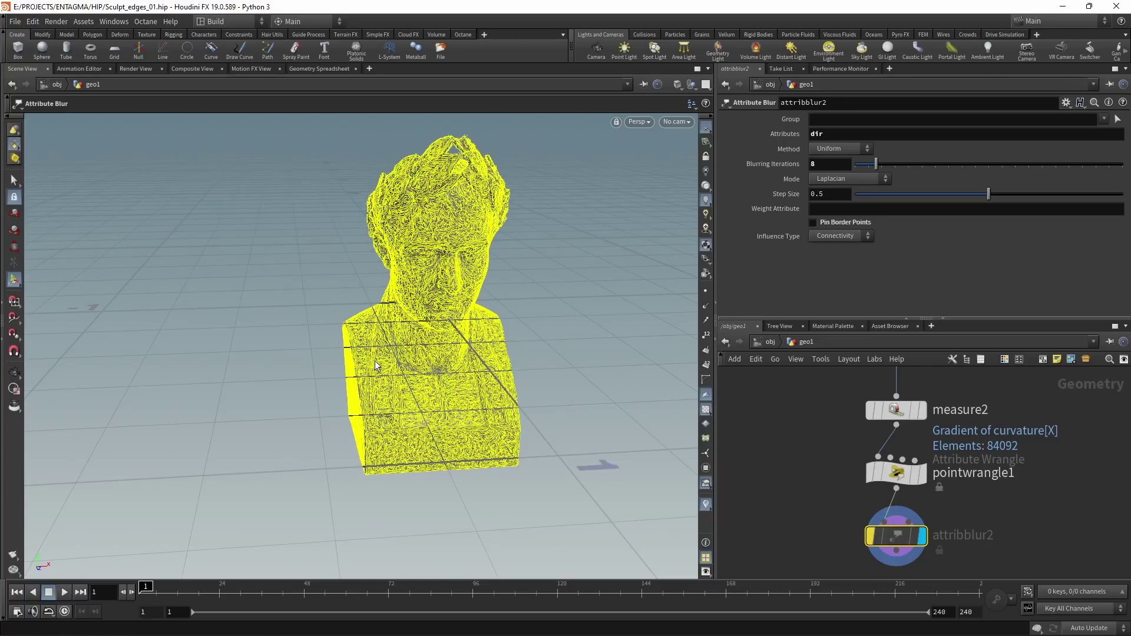
{"action": "scroll", "coordinate": [827, 426], "scroll_direction": "down", "scroll_amount": 3}
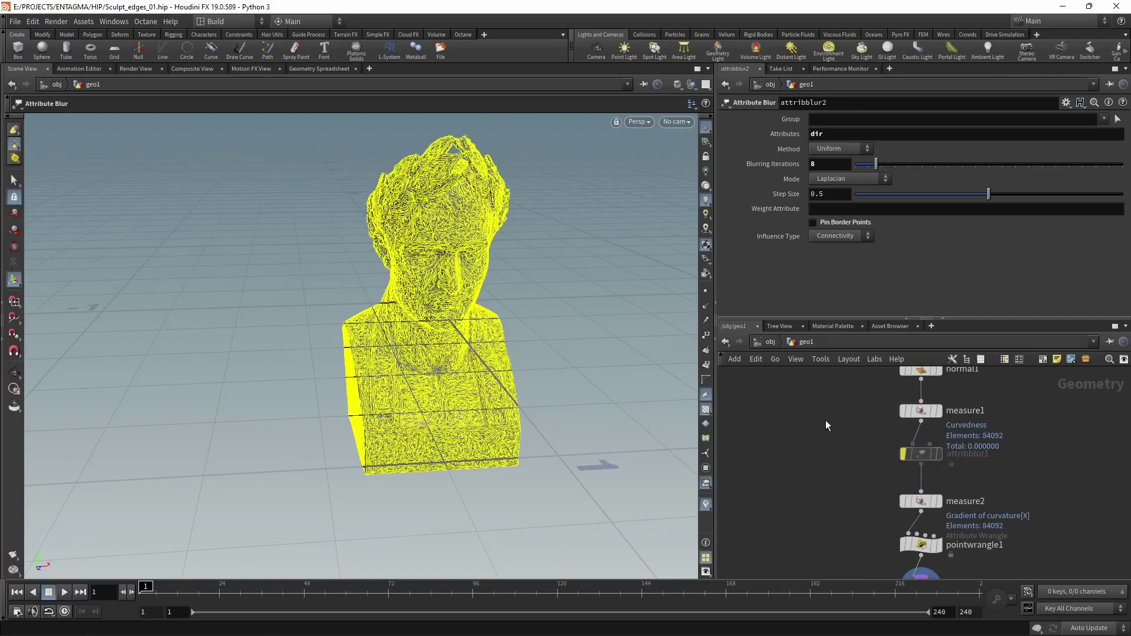
{"action": "left_click", "coordinate": [939, 412]}
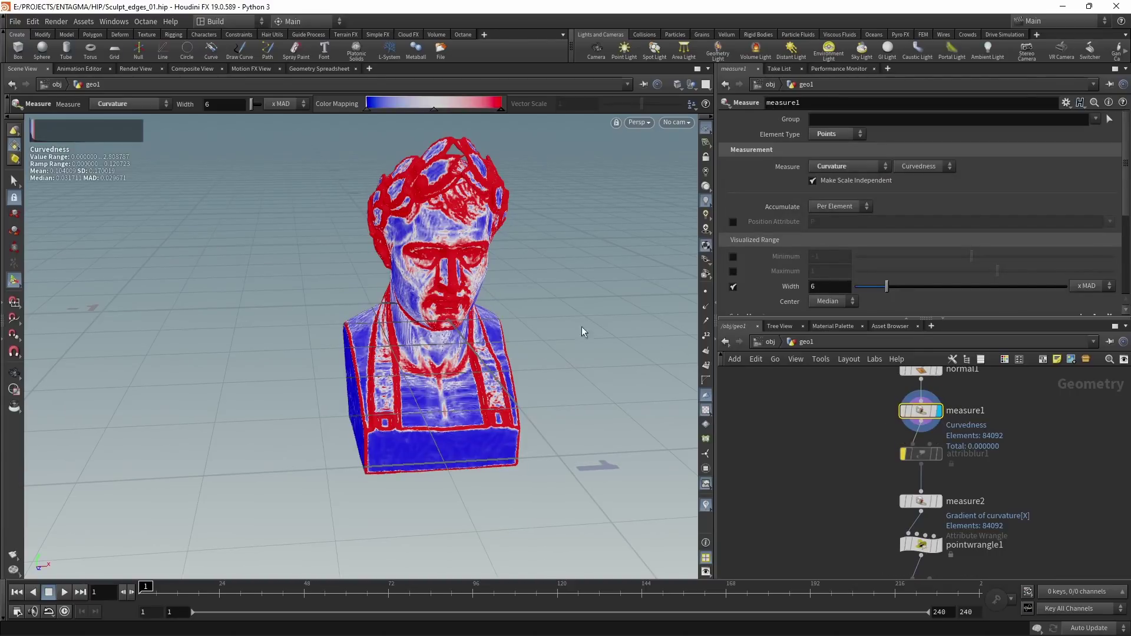
Step: Tumble around the bust, reframe the network and bring up the node list
{"action": "key", "text": "Escape"}
{"action": "scroll", "coordinate": [439, 433], "scroll_direction": "up", "scroll_amount": 3}
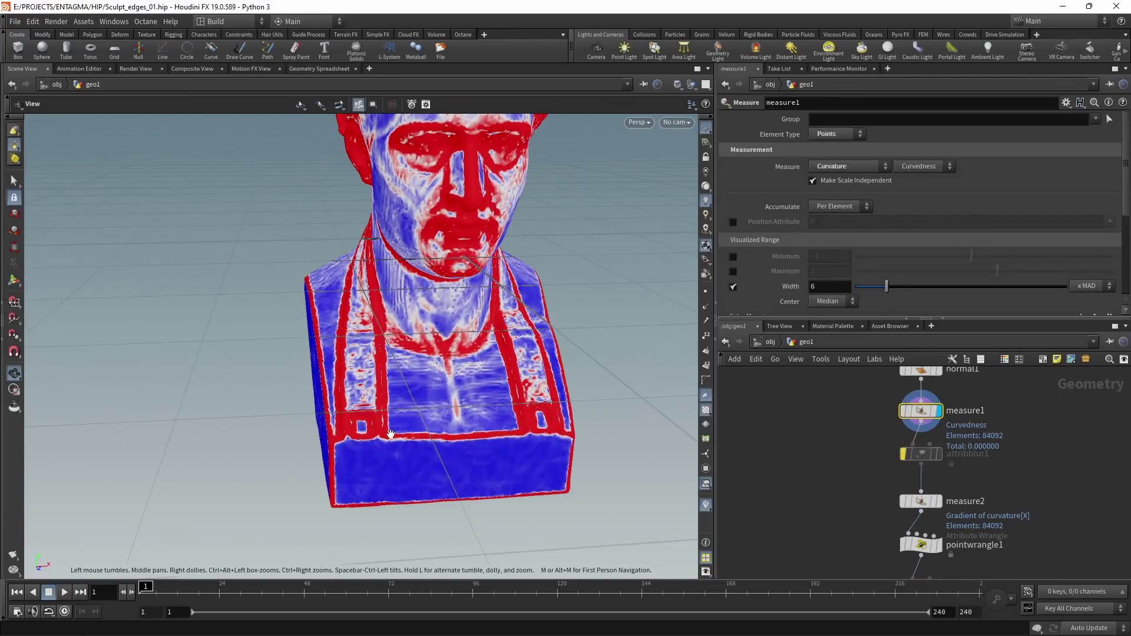
{"action": "left_click_drag", "start_coordinate": [390, 434], "coordinate": [433, 424]}
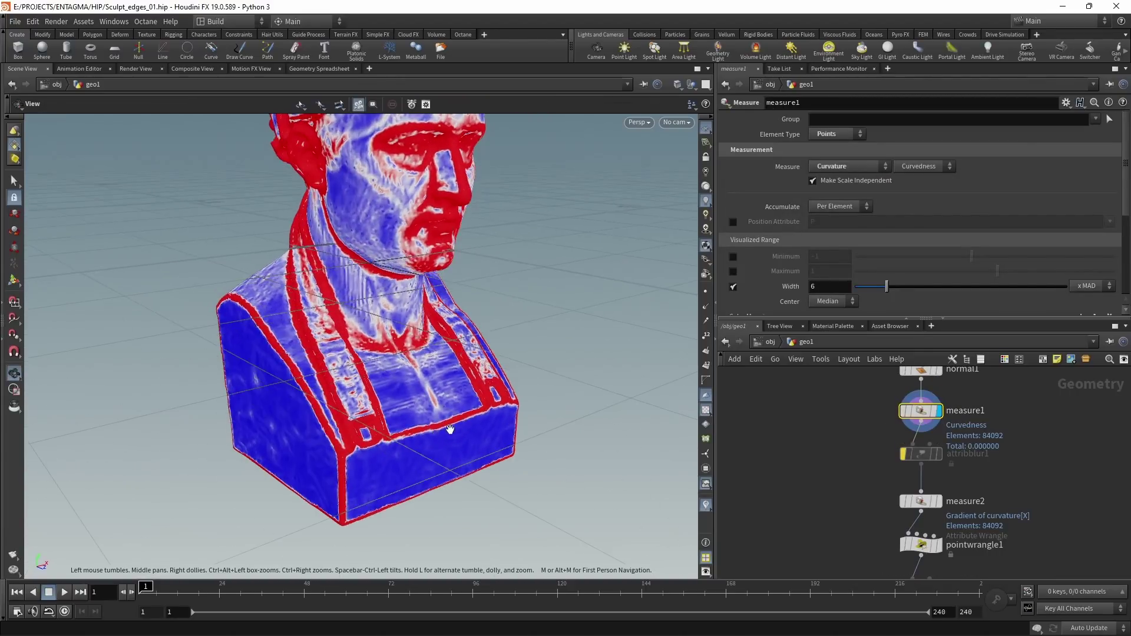
{"action": "key", "text": "Return"}
{"action": "middle_click_drag", "start_coordinate": [835, 449], "coordinate": [881, 480]}
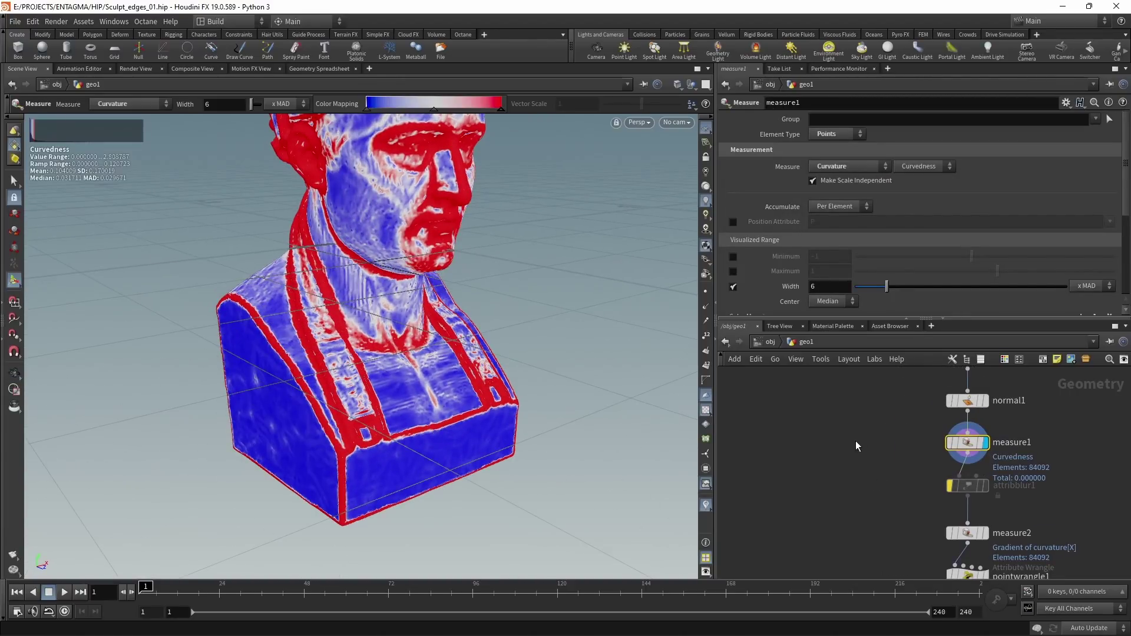
{"action": "key", "text": "Tab"}
Step: Add an Attribute Remap beside measure1, remapping curvature into a new density attribute
{"action": "type", "text": "attrib"}
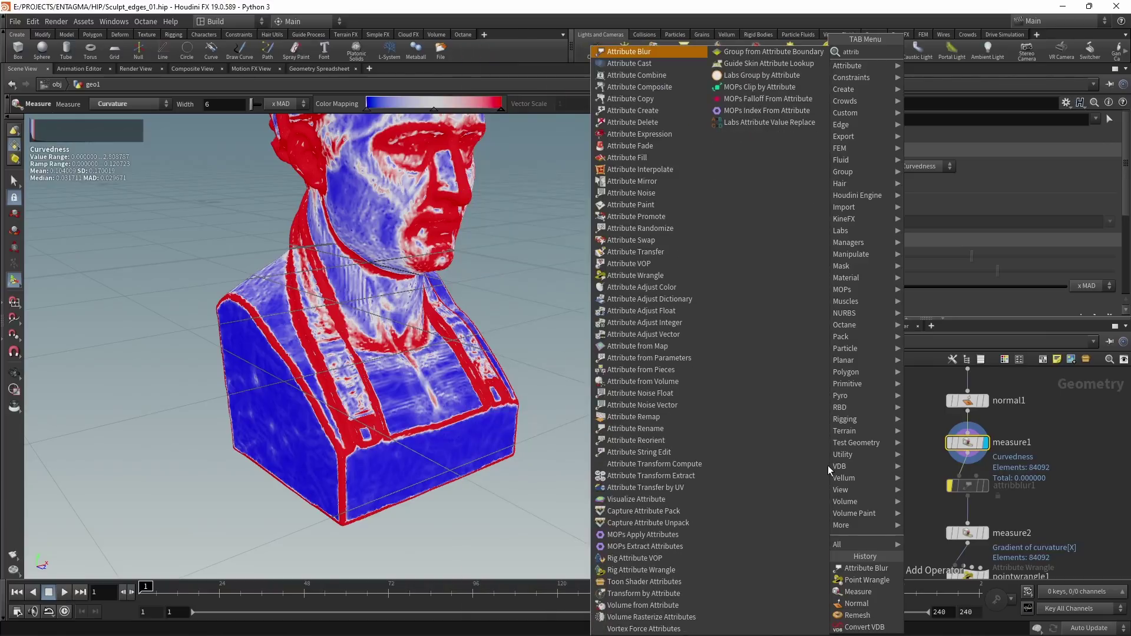
{"action": "type", "text": "remap"}
{"action": "key", "text": "Return"}
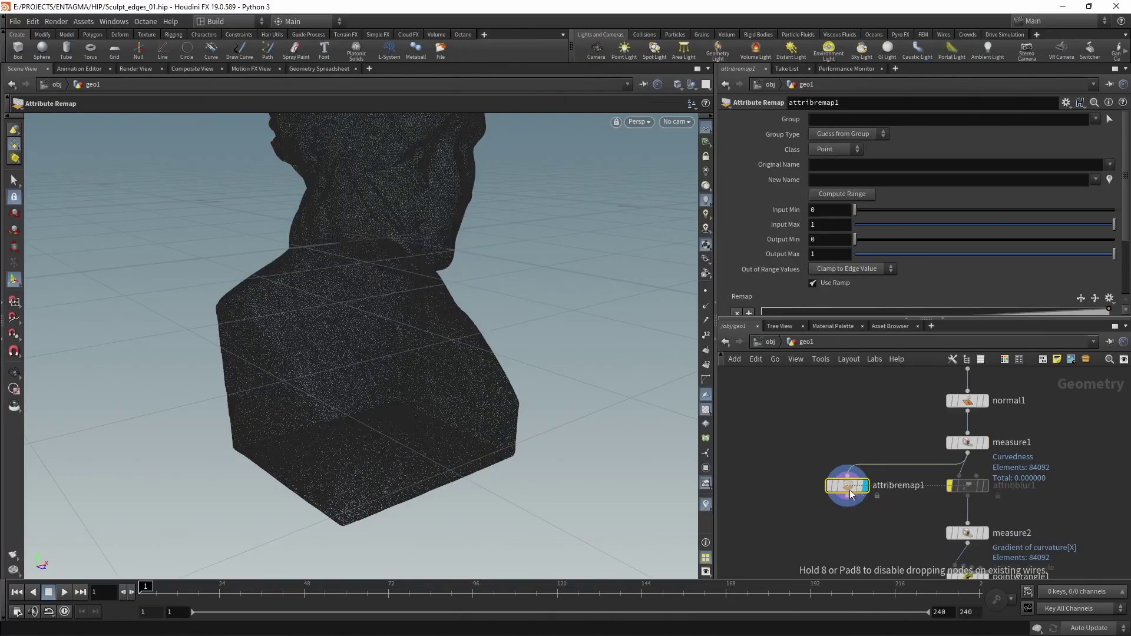
{"action": "left_click", "coordinate": [828, 492]}
{"action": "left_click", "coordinate": [1110, 165]}
{"action": "left_click", "coordinate": [1079, 178]}
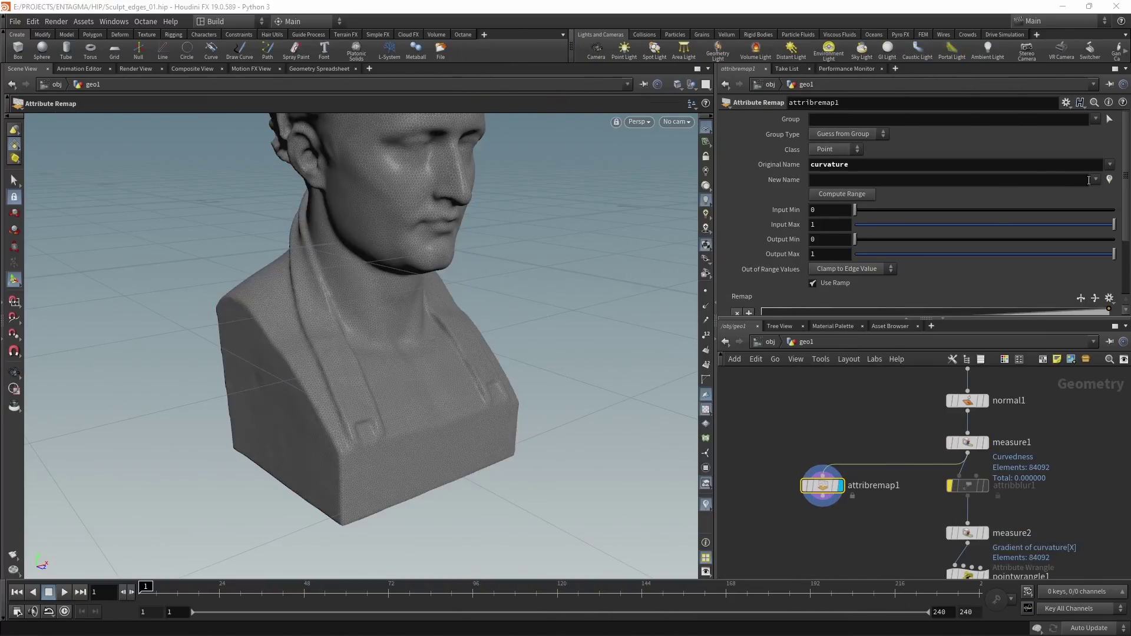
{"action": "left_click", "coordinate": [1067, 180]}
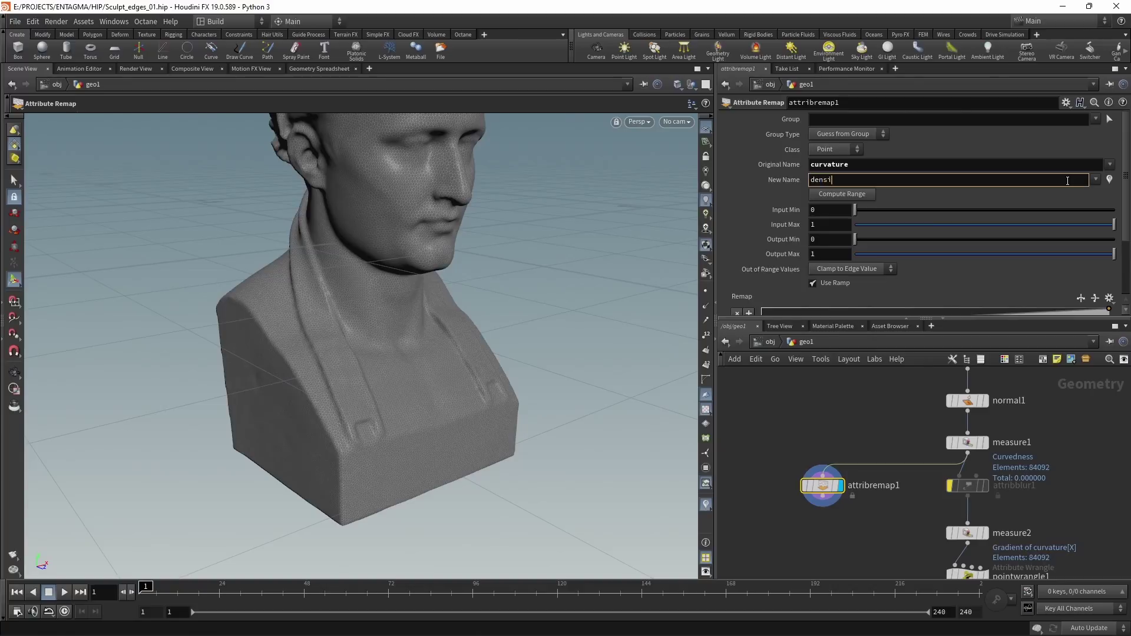
Step: Preview density on the bust and compare it with measure1's curvature display
{"action": "left_click", "coordinate": [793, 487]}
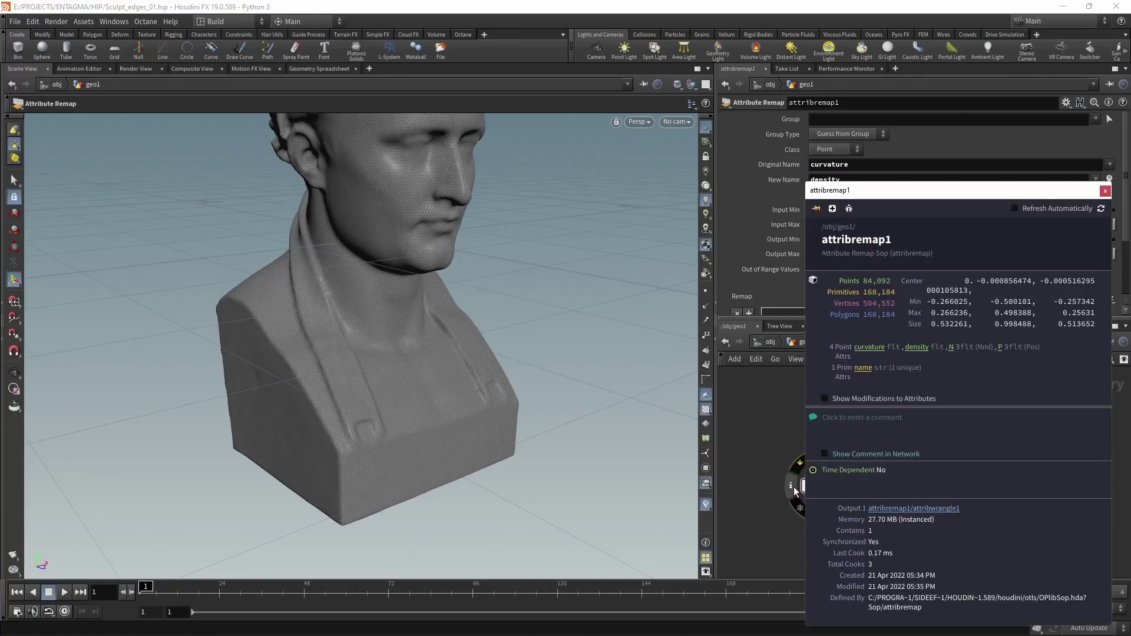
{"action": "left_click", "coordinate": [917, 347]}
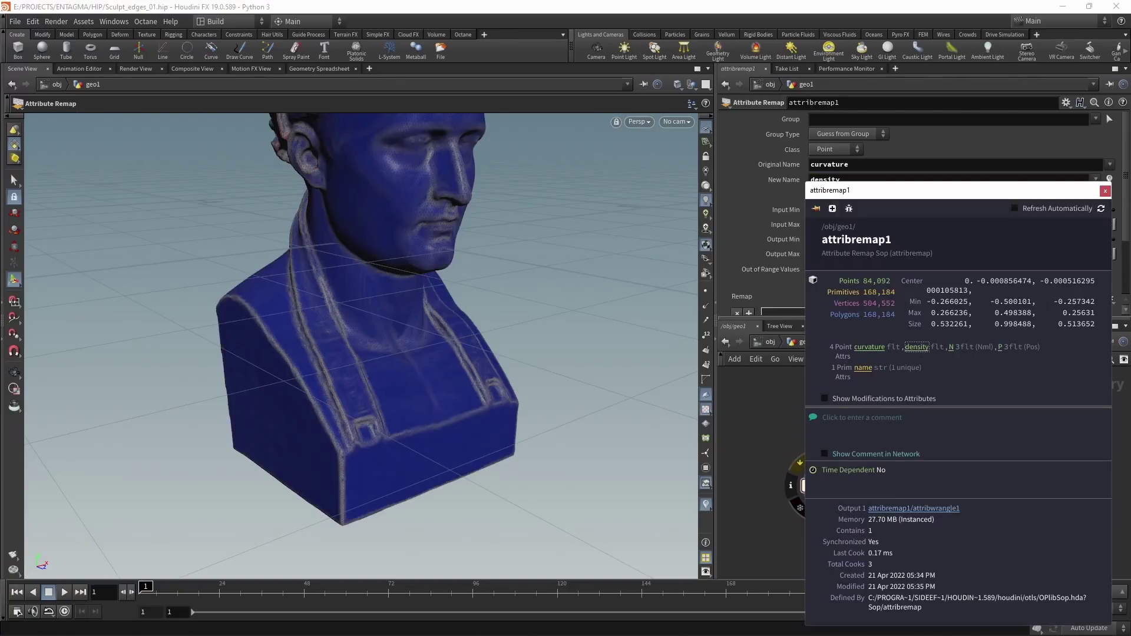
{"action": "left_click_drag", "start_coordinate": [465, 377], "coordinate": [412, 404]}
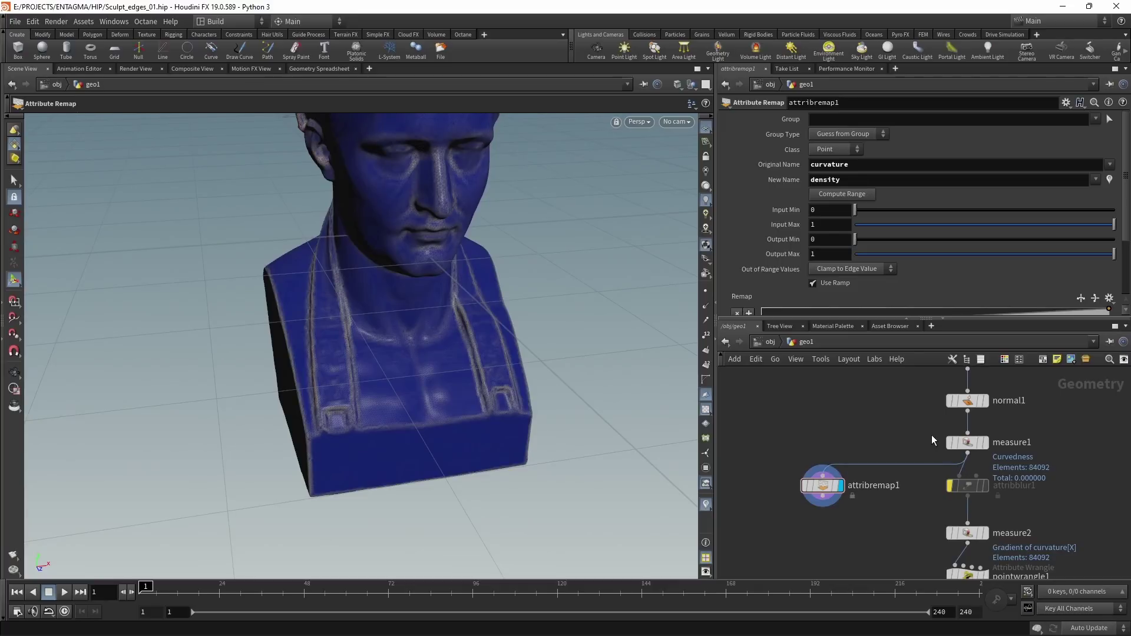
{"action": "left_click", "coordinate": [981, 443]}
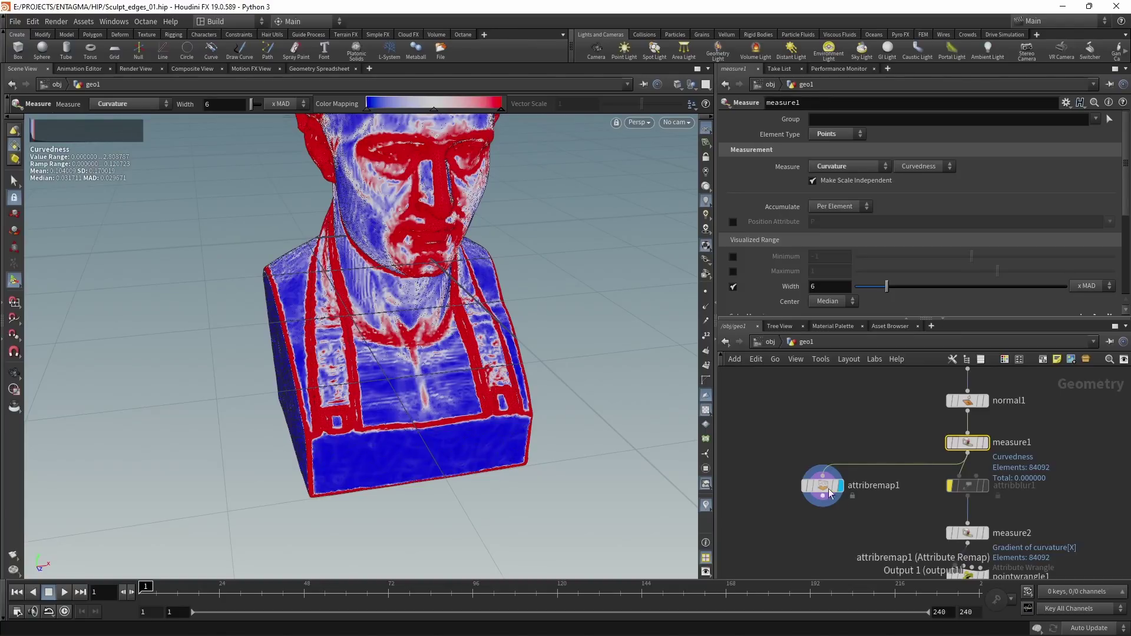
Step: Compute the input range (0 to 2.80879) and set Output Max to 1
{"action": "left_click", "coordinate": [823, 485]}
{"action": "double_click", "coordinate": [833, 220]}
{"action": "key", "text": "Return"}
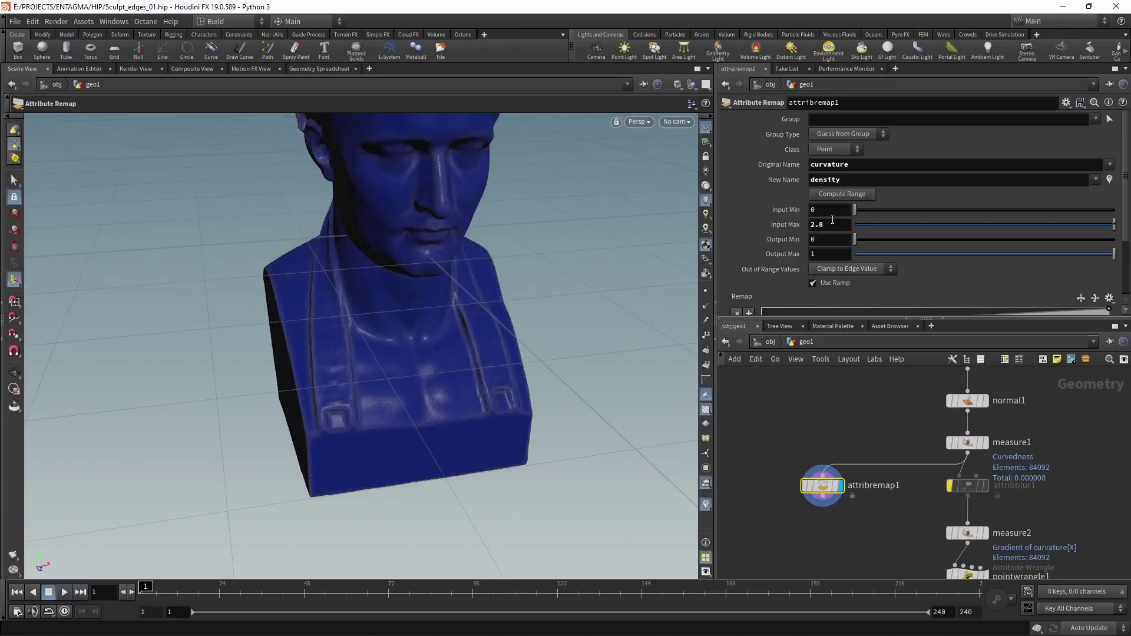
{"action": "left_click", "coordinate": [847, 194]}
{"action": "left_click", "coordinate": [830, 254]}
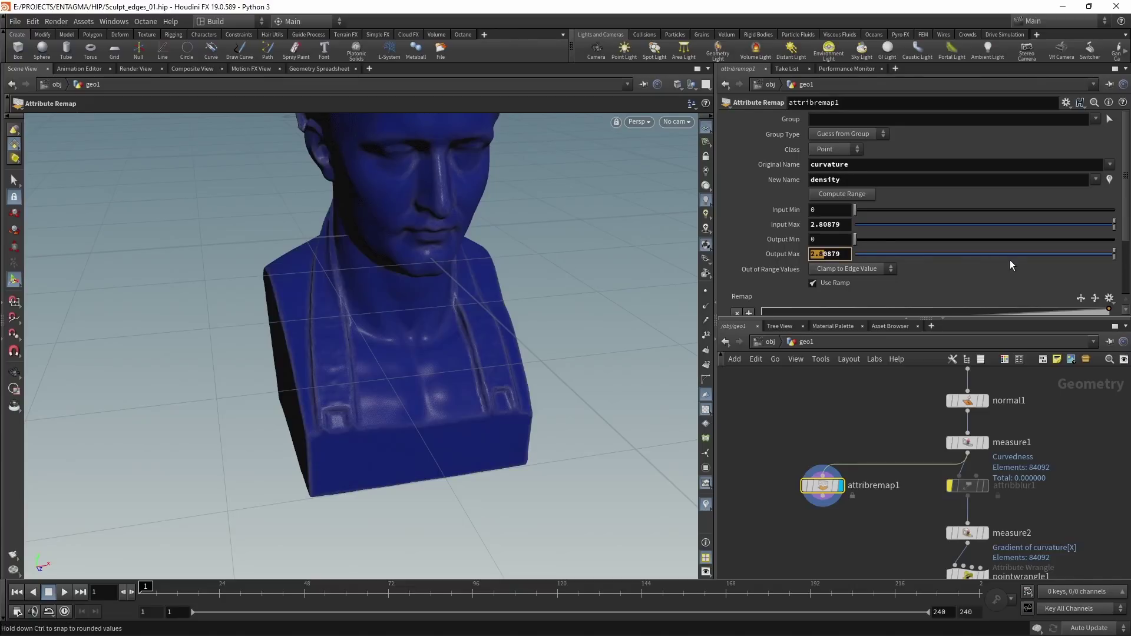
{"action": "type", "text": "1"}
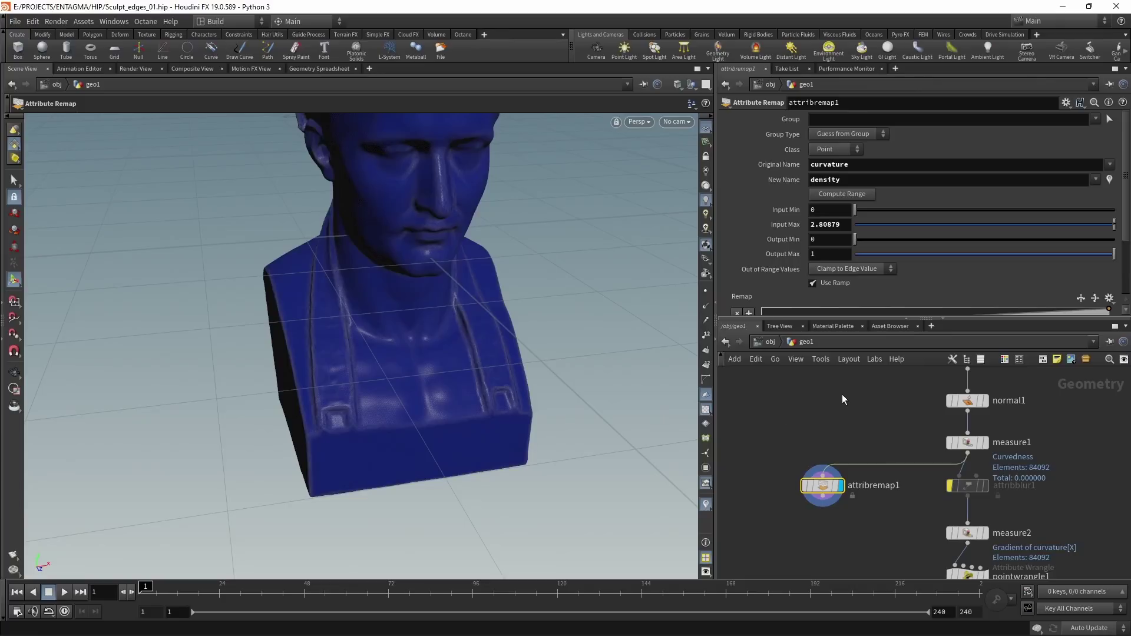
Step: Add an Attribute Promote node promoting curvature from Point to Detail
{"action": "middle_click_drag", "start_coordinate": [843, 394], "coordinate": [930, 461]}
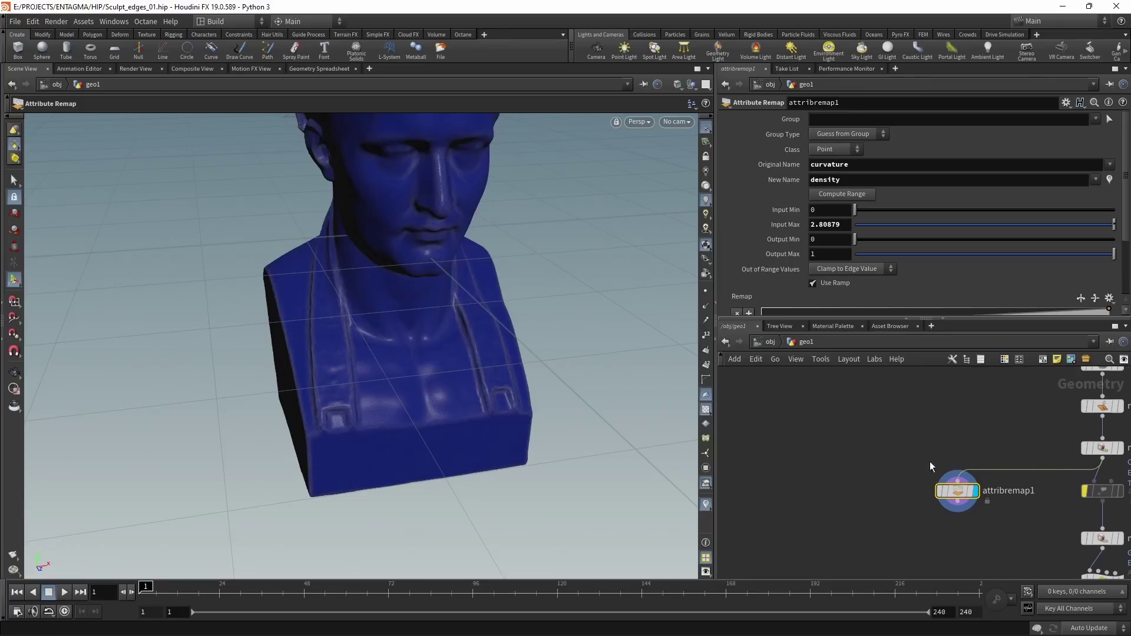
{"action": "key", "text": "Tab"}
{"action": "type", "text": "att pro"}
{"action": "key", "text": "Return"}
{"action": "left_click", "coordinate": [834, 457]}
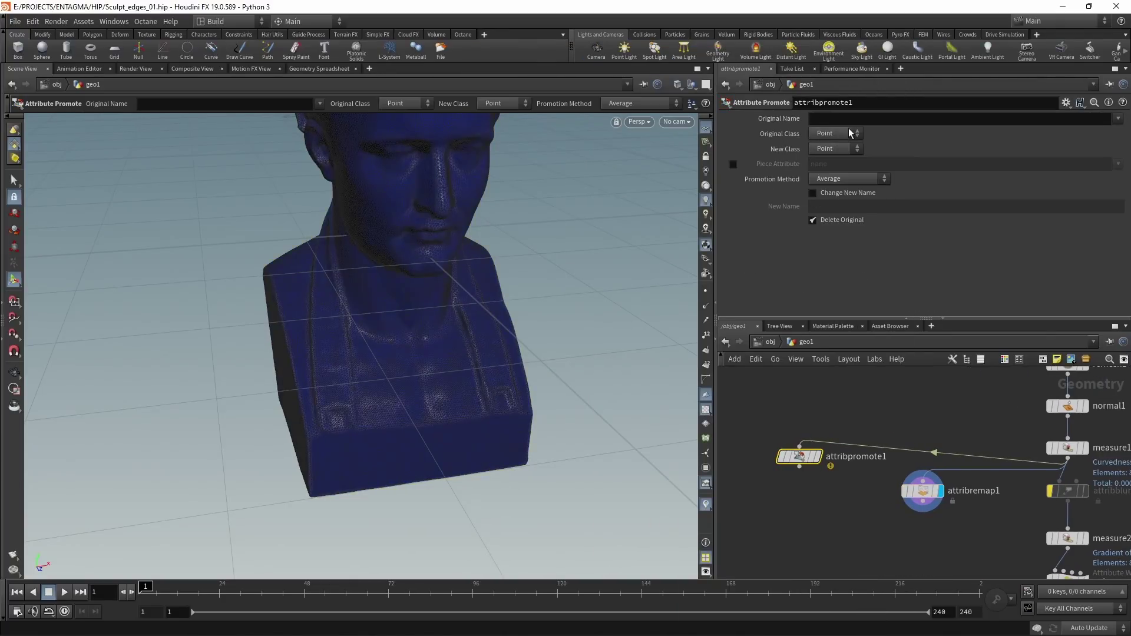
{"action": "left_click", "coordinate": [1117, 119]}
{"action": "left_click", "coordinate": [1098, 156]}
{"action": "left_click", "coordinate": [836, 149]}
{"action": "left_click", "coordinate": [829, 157]}
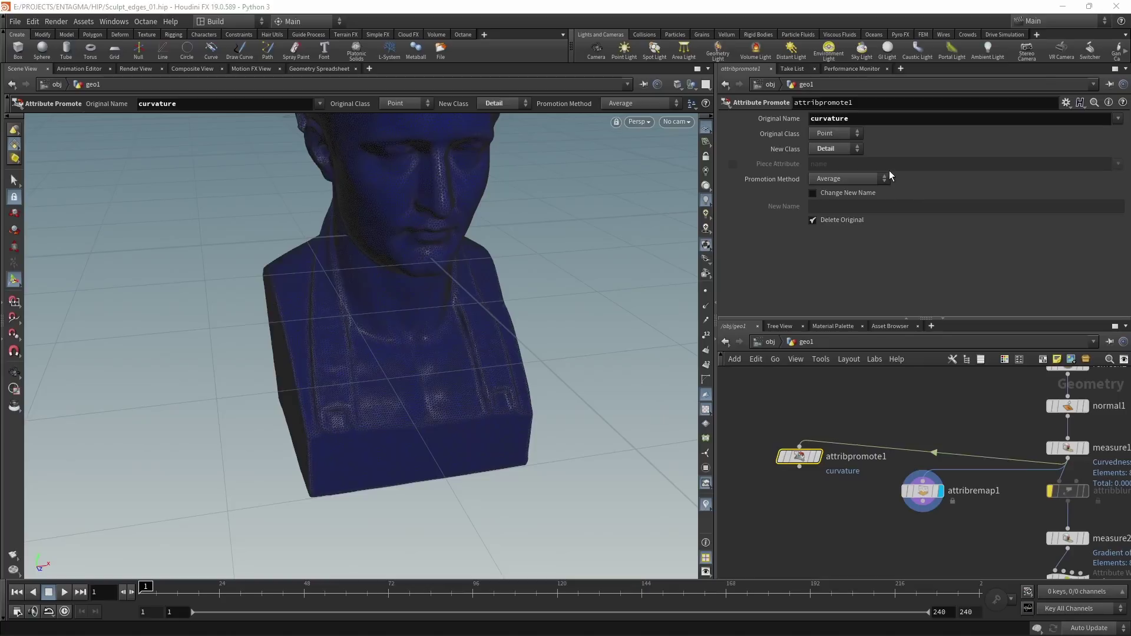
Step: Promote by Maximum under the new name maxval, keeping the original curvature
{"action": "left_click", "coordinate": [852, 180]}
{"action": "left_click", "coordinate": [847, 188]}
{"action": "left_click", "coordinate": [815, 222]}
{"action": "left_click", "coordinate": [812, 195]}
{"action": "left_click", "coordinate": [841, 209]}
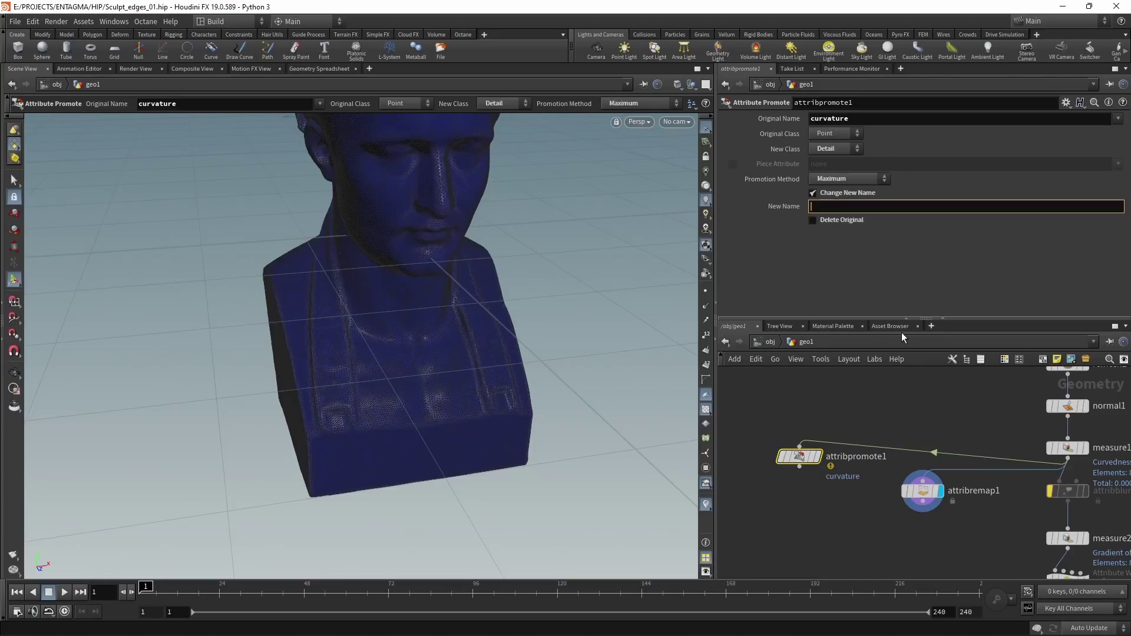
{"action": "type", "text": "maxval"}
{"action": "key", "text": "Return"}
Step: Duplicate the promote node below it, switched to Minimum with the name minval
{"action": "key", "text": "ctrl+c"}
{"action": "key", "text": "ctrl+v"}
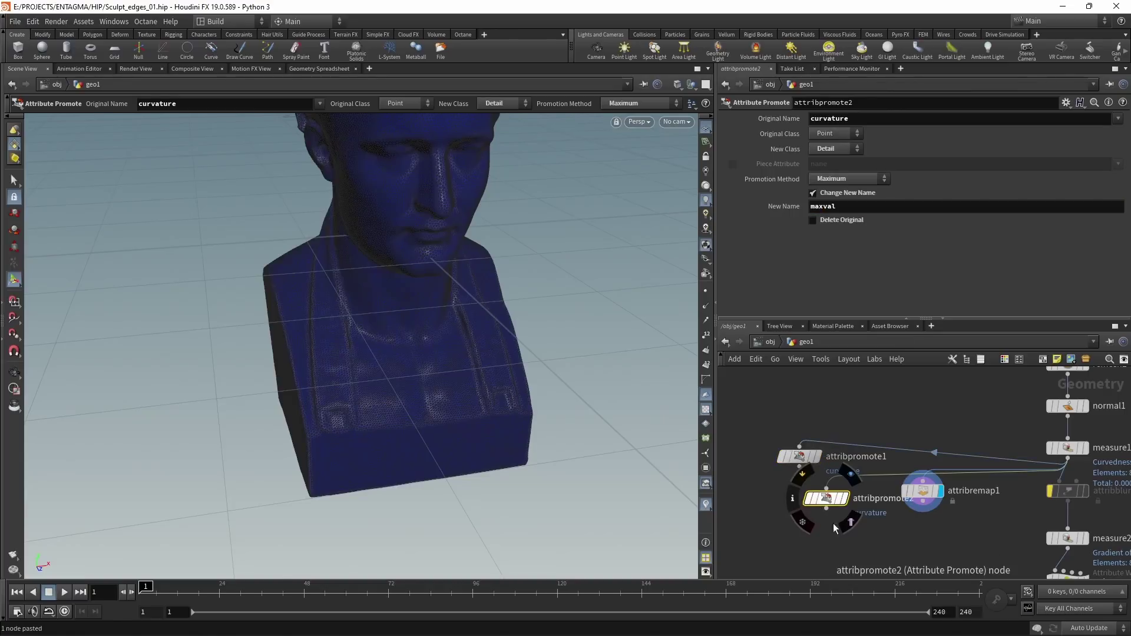
{"action": "left_click_drag", "start_coordinate": [846, 510], "coordinate": [803, 534]}
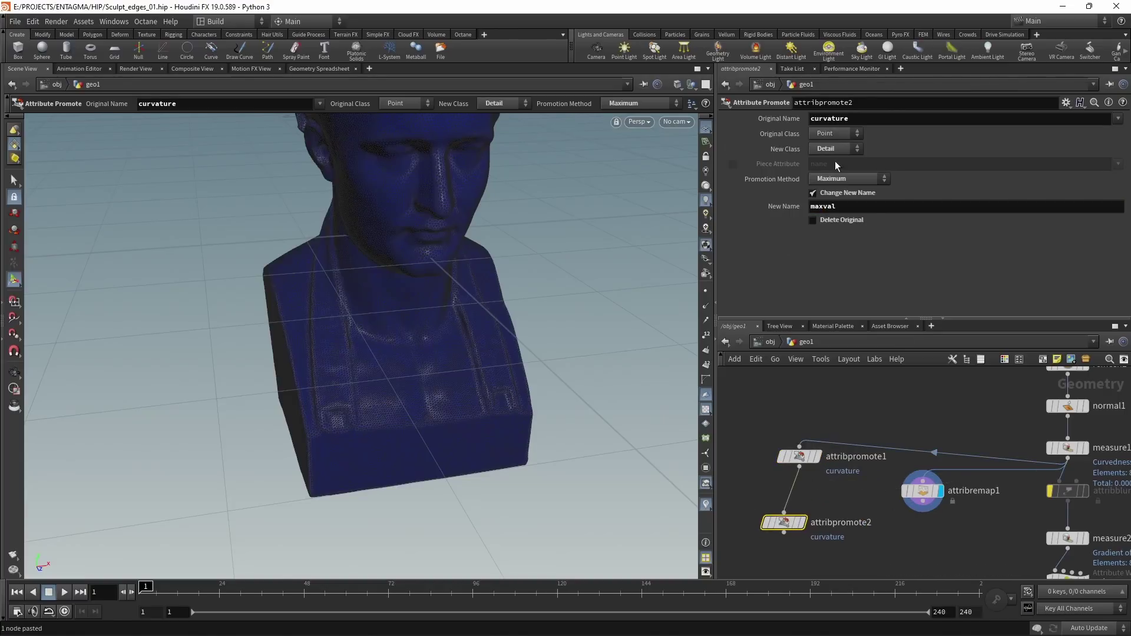
{"action": "left_click", "coordinate": [848, 179]}
{"action": "left_click", "coordinate": [847, 213]}
{"action": "left_click", "coordinate": [823, 206]}
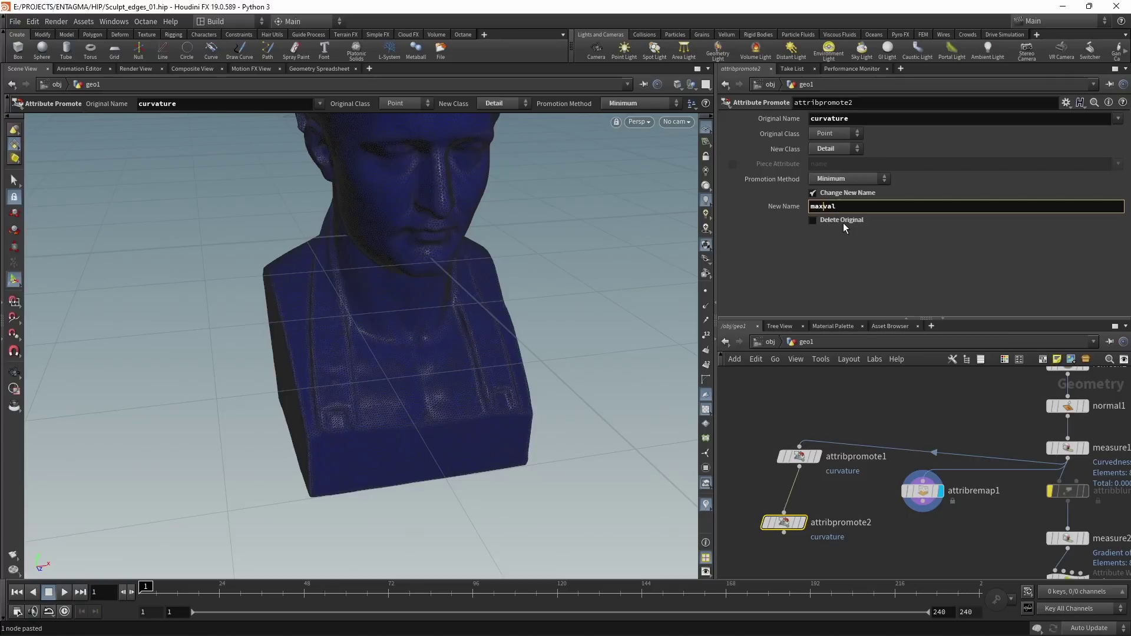
{"action": "key", "text": "BackSpace"}
{"action": "key", "text": "BackSpace"}
{"action": "key", "text": "BackSpace"}
{"action": "type", "text": "min"}
{"action": "key", "text": "Return"}
Step: Verify maxval 2.80879 and minval 0 as detail attributes in the Geometry Spreadsheet
{"action": "left_click", "coordinate": [802, 522]}
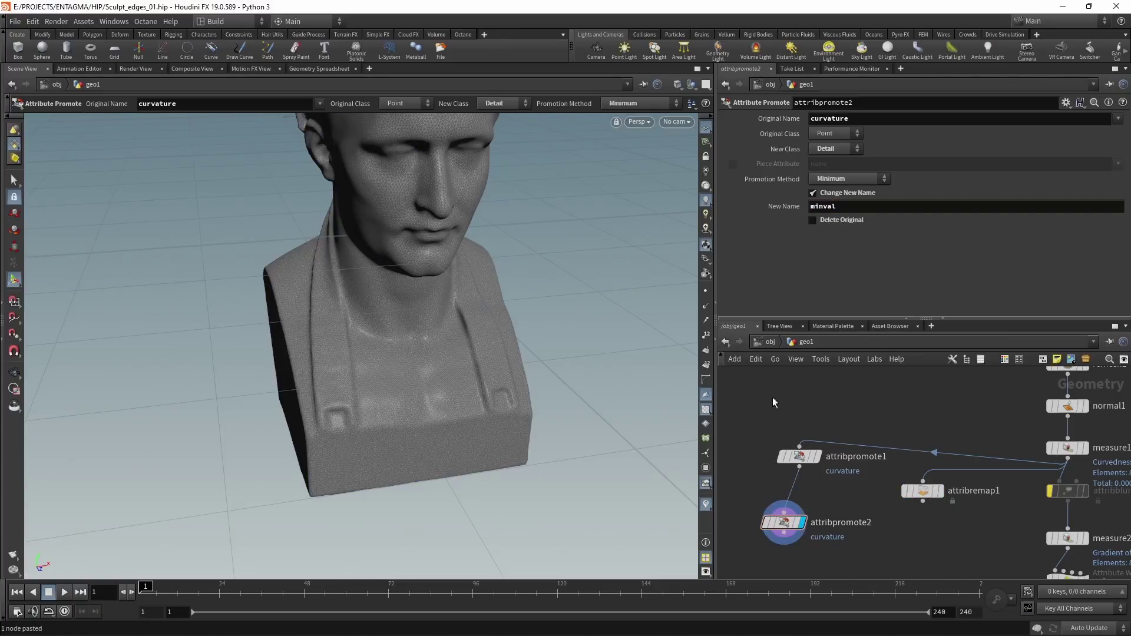
{"action": "left_click", "coordinate": [327, 70]}
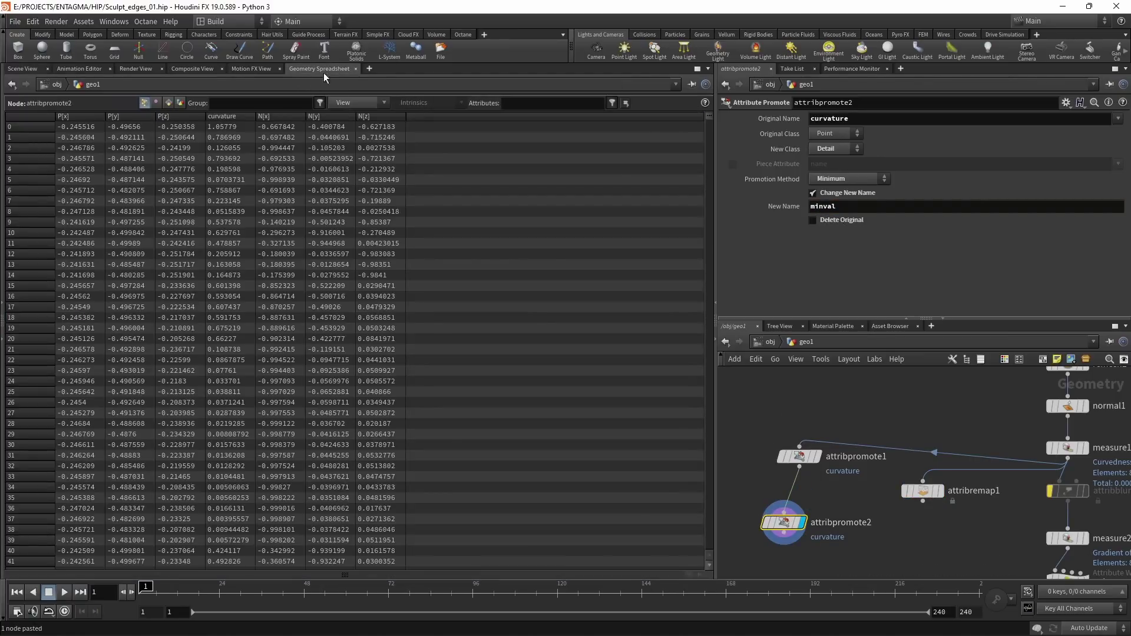
{"action": "left_click", "coordinate": [179, 103]}
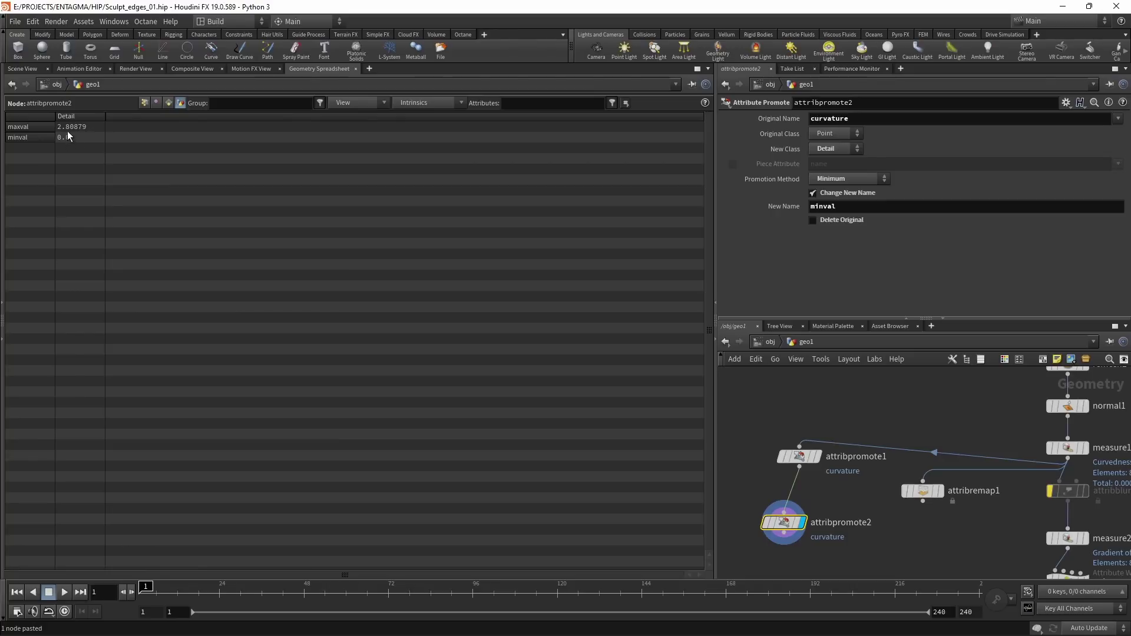
{"action": "left_click_drag", "start_coordinate": [795, 456], "coordinate": [782, 479]}
Step: Move attribremap1 below attribpromote2 and set Input Min to detail("../attribpromote2/", "minval", 0)
{"action": "left_click", "coordinate": [22, 69]}
{"action": "middle_click_drag", "start_coordinate": [942, 507], "coordinate": [957, 474]}
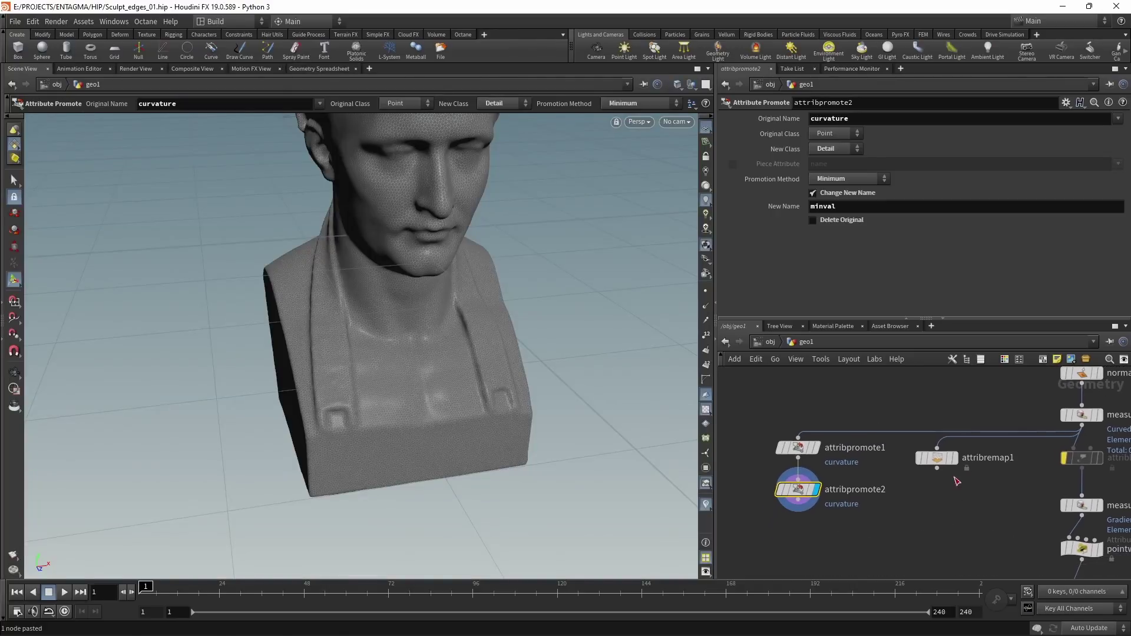
{"action": "left_click_drag", "start_coordinate": [938, 458], "coordinate": [799, 552]}
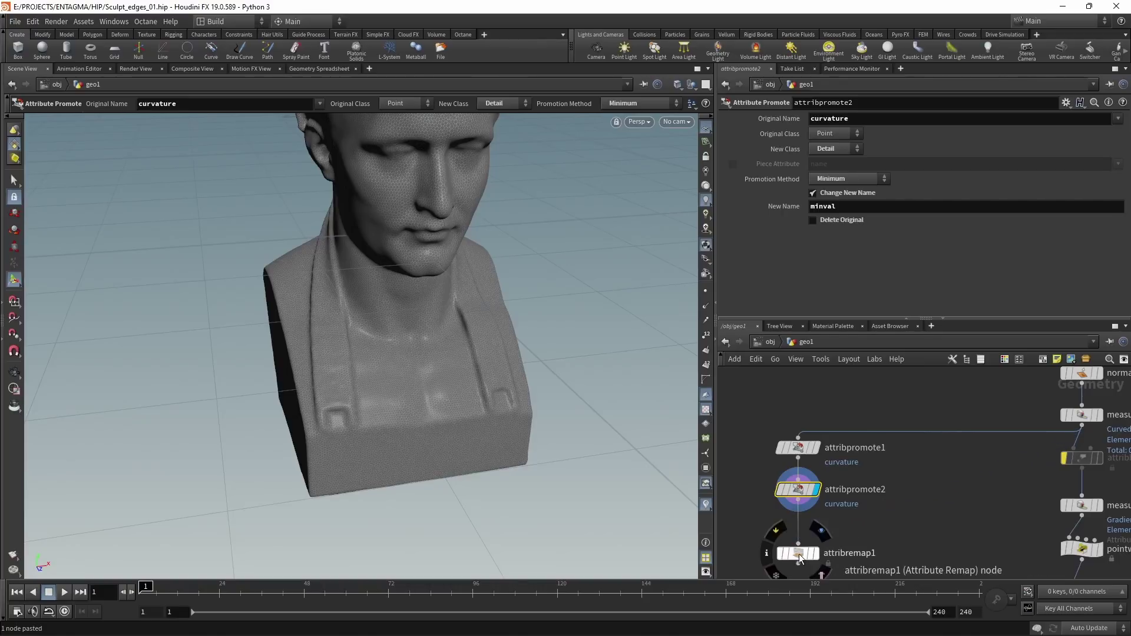
{"action": "left_click", "coordinate": [799, 554]}
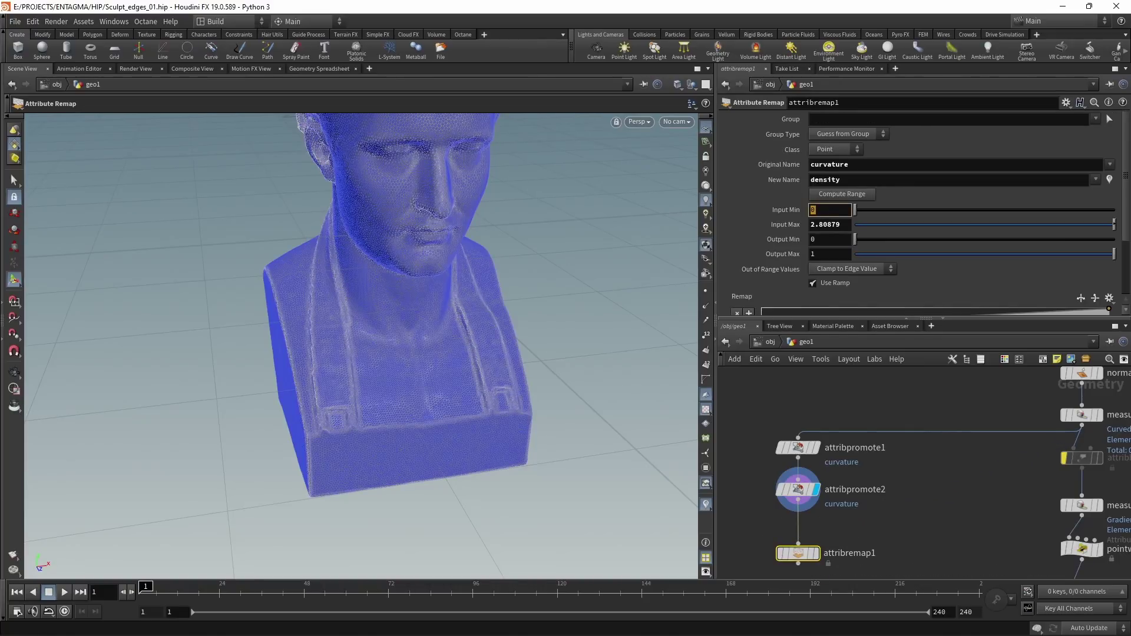
{"action": "type", "text": "detail("}
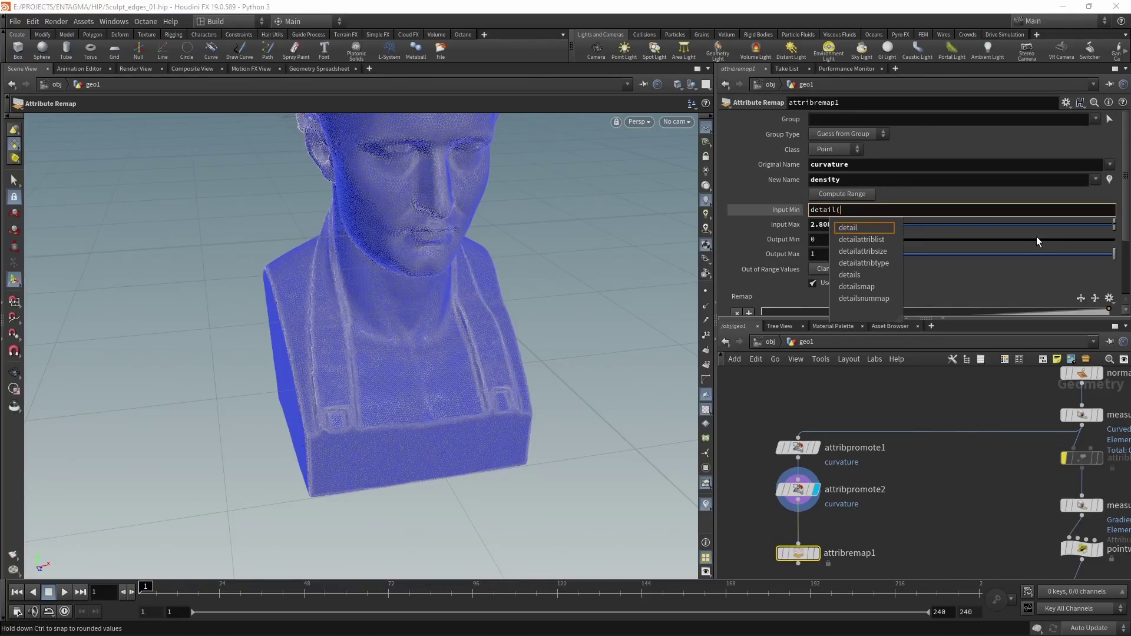
{"action": "type", "text": "\"\")"}
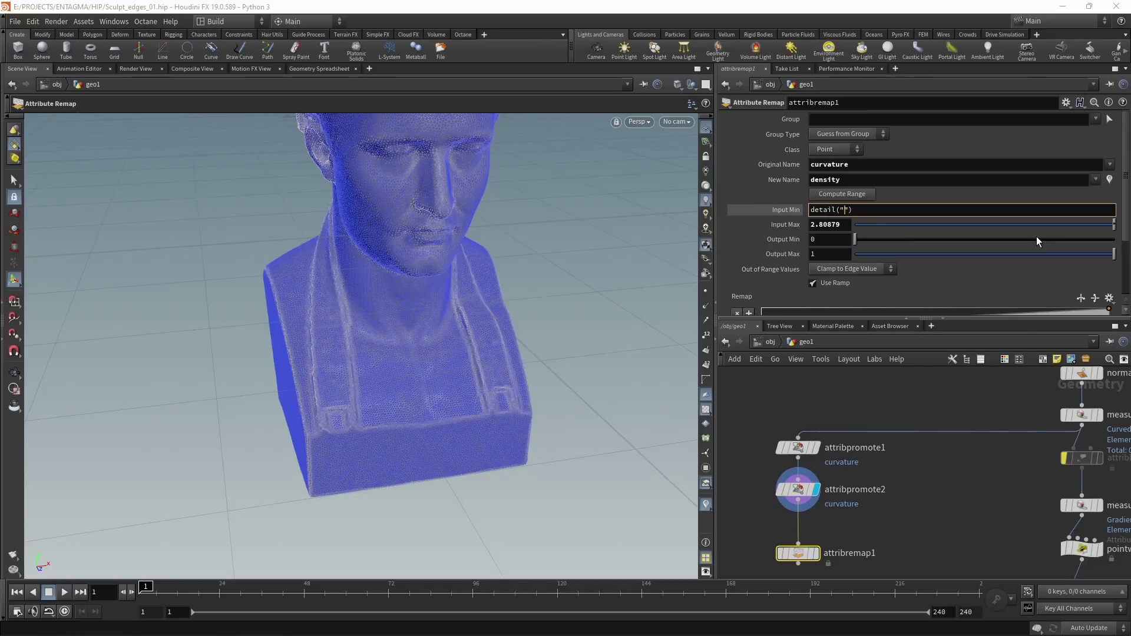
{"action": "type", "text": "\"../attribpromote2/"}
{"action": "type", "text": ", \"minval\", 0"}
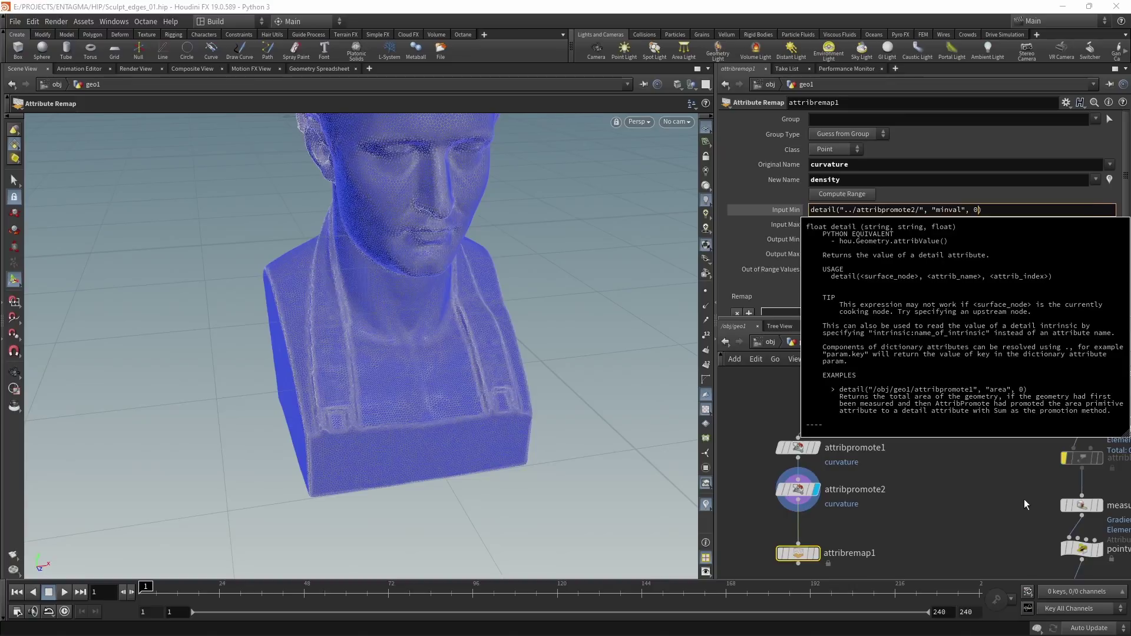
{"action": "left_click", "coordinate": [1009, 496]}
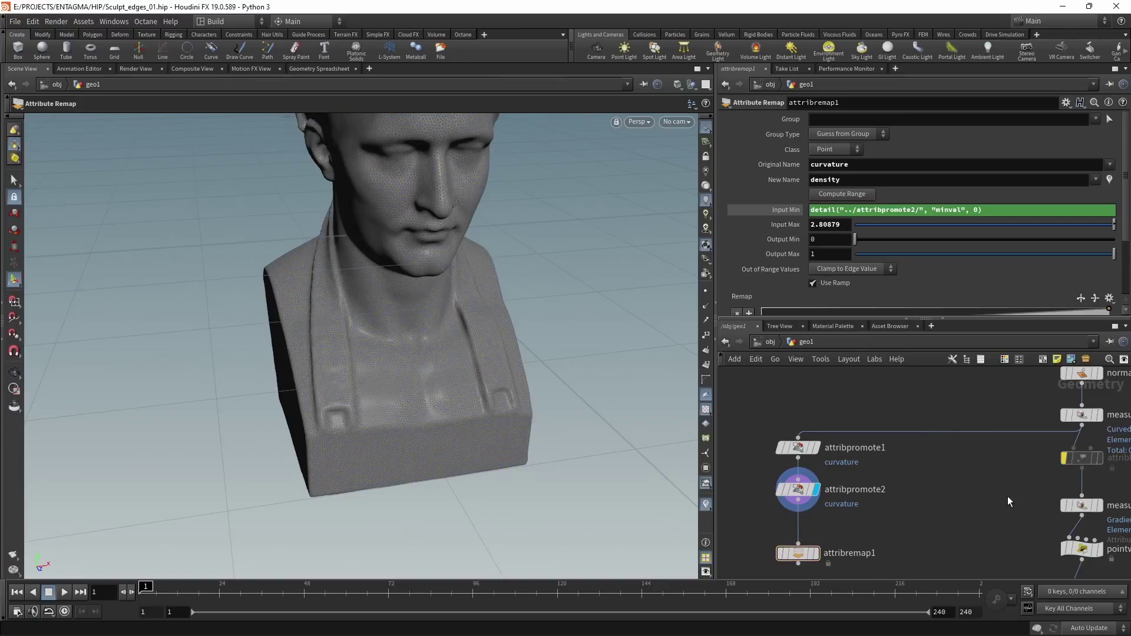
{"action": "left_click", "coordinate": [776, 207]}
{"action": "left_click", "coordinate": [876, 210]}
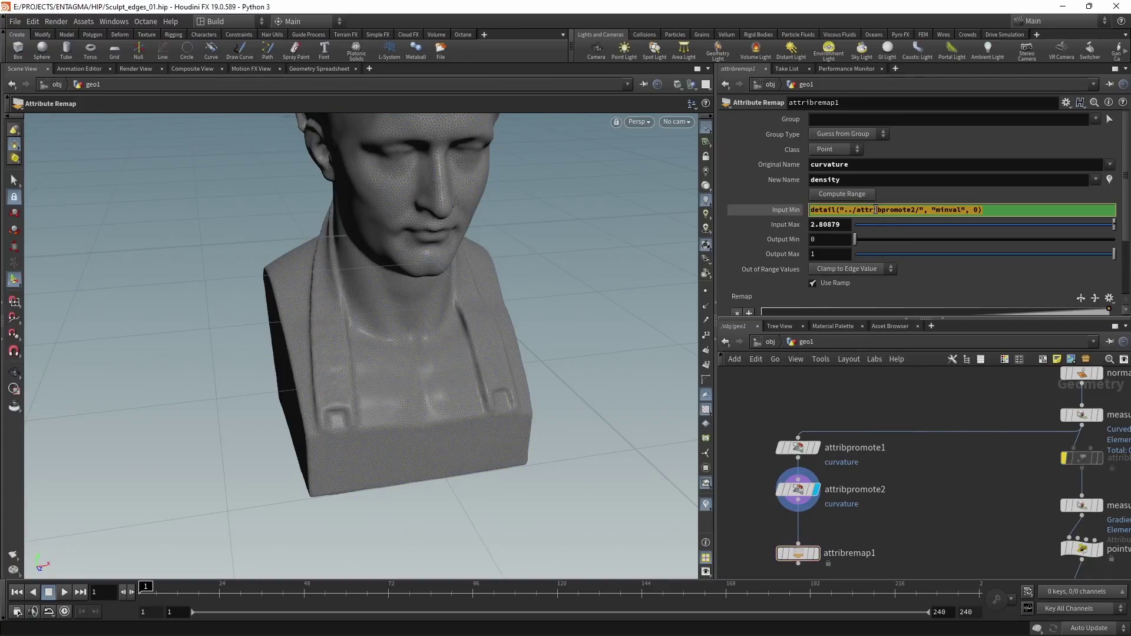
{"action": "left_click", "coordinate": [798, 212]}
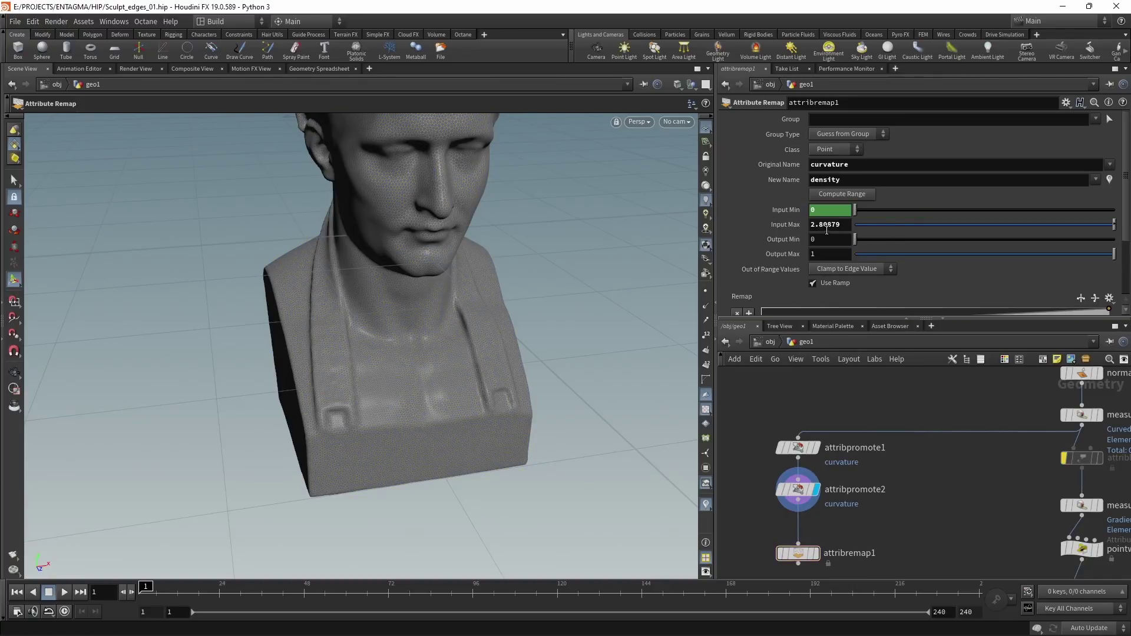
Step: Paste the expression into Input Max, reading maxval so it evaluates to 2.80879
{"action": "left_click", "coordinate": [826, 227]}
{"action": "key", "text": "ctrl+v"}
{"action": "key", "text": "Left"}
{"action": "key", "text": "Left"}
{"action": "key", "text": "Left"}
{"action": "key", "text": "Left"}
{"action": "key", "text": "Left"}
{"action": "key", "text": "Left"}
{"action": "key", "text": "Left"}
{"action": "key", "text": "Left"}
{"action": "key", "text": "BackSpace"}
{"action": "key", "text": "BackSpace"}
{"action": "type", "text": "ax"}
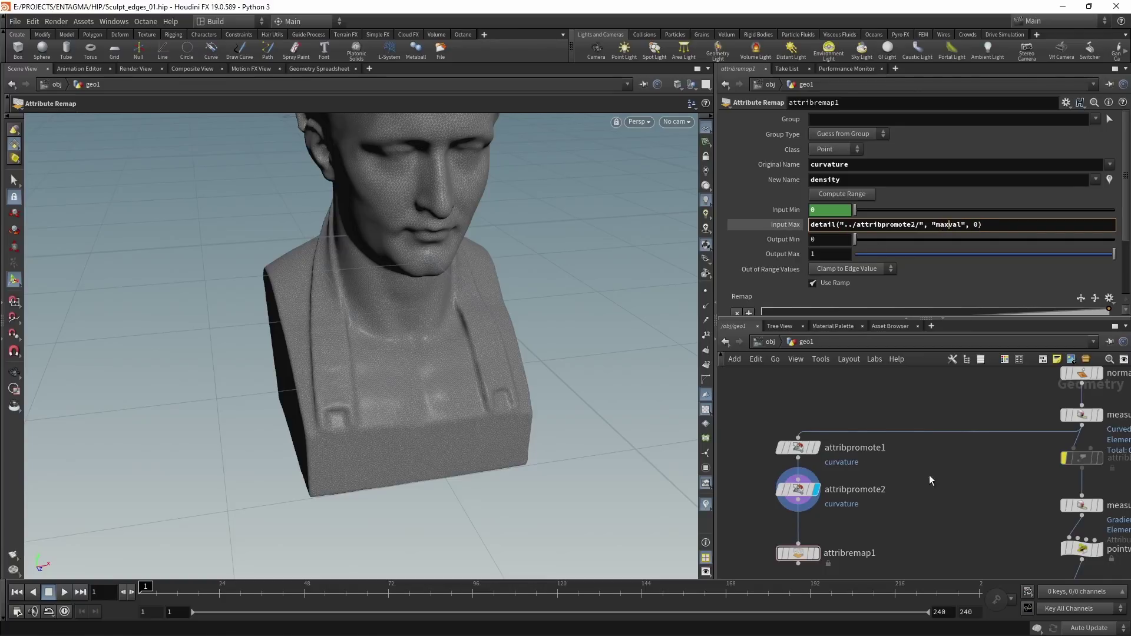
{"action": "key", "text": "Return"}
{"action": "left_click", "coordinate": [783, 225]}
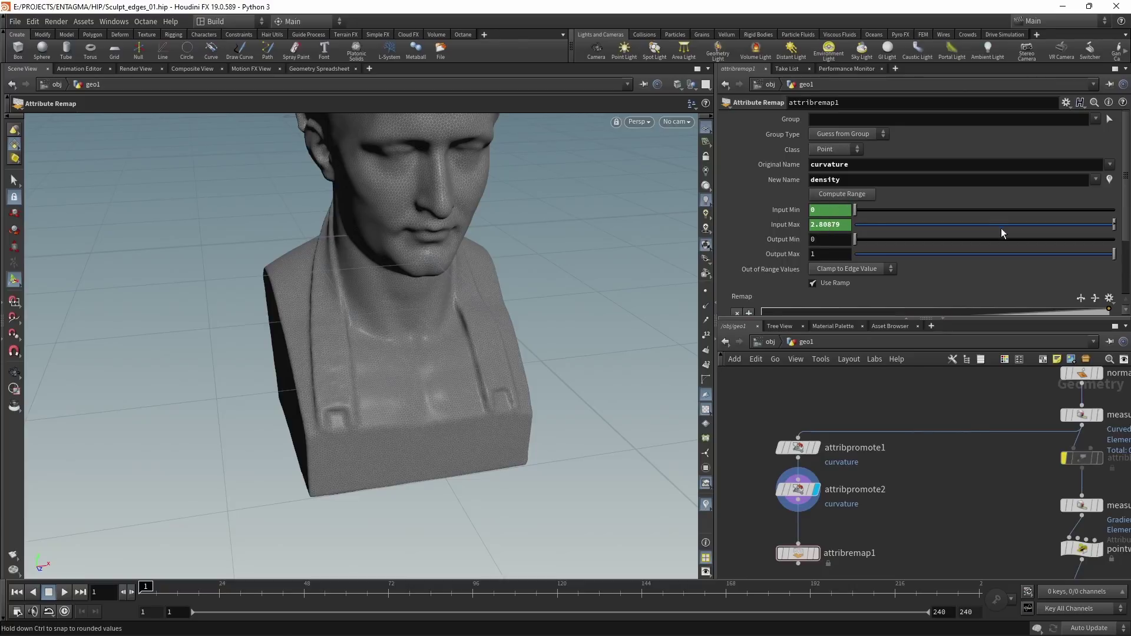
Step: Display attribremap1 and steepen its ramp to rise 0–1 near 0.04–0.08, isolating sharp edges
{"action": "scroll", "coordinate": [990, 235], "scroll_direction": "down", "scroll_amount": 2}
{"action": "left_click_drag", "start_coordinate": [797, 558], "coordinate": [797, 533]}
{"action": "left_click", "coordinate": [815, 527]}
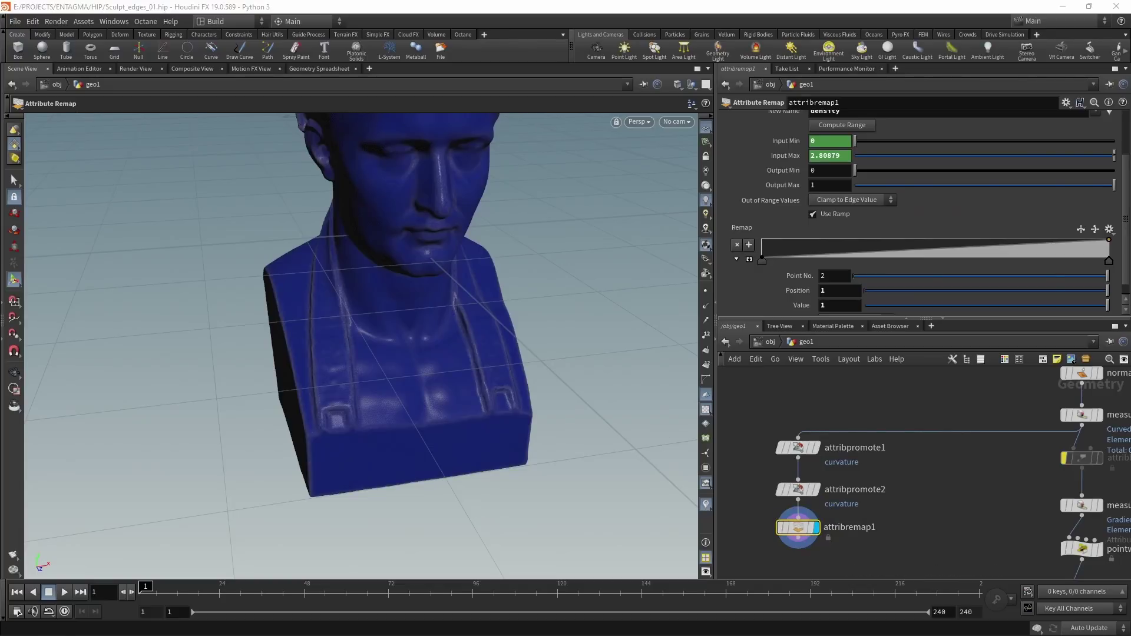
{"action": "left_click_drag", "start_coordinate": [1109, 261], "coordinate": [776, 270]}
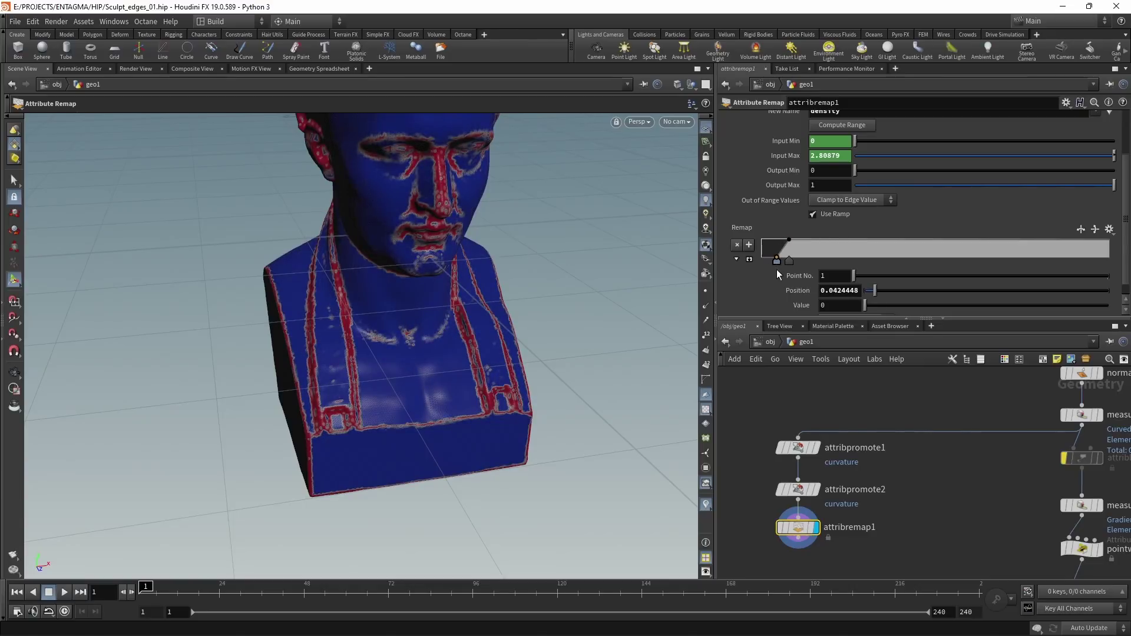
{"action": "key", "text": "Escape"}
{"action": "left_click_drag", "start_coordinate": [342, 330], "coordinate": [406, 312]}
{"action": "key", "text": "Return"}
{"action": "scroll", "coordinate": [842, 483], "scroll_direction": "down", "scroll_amount": 3}
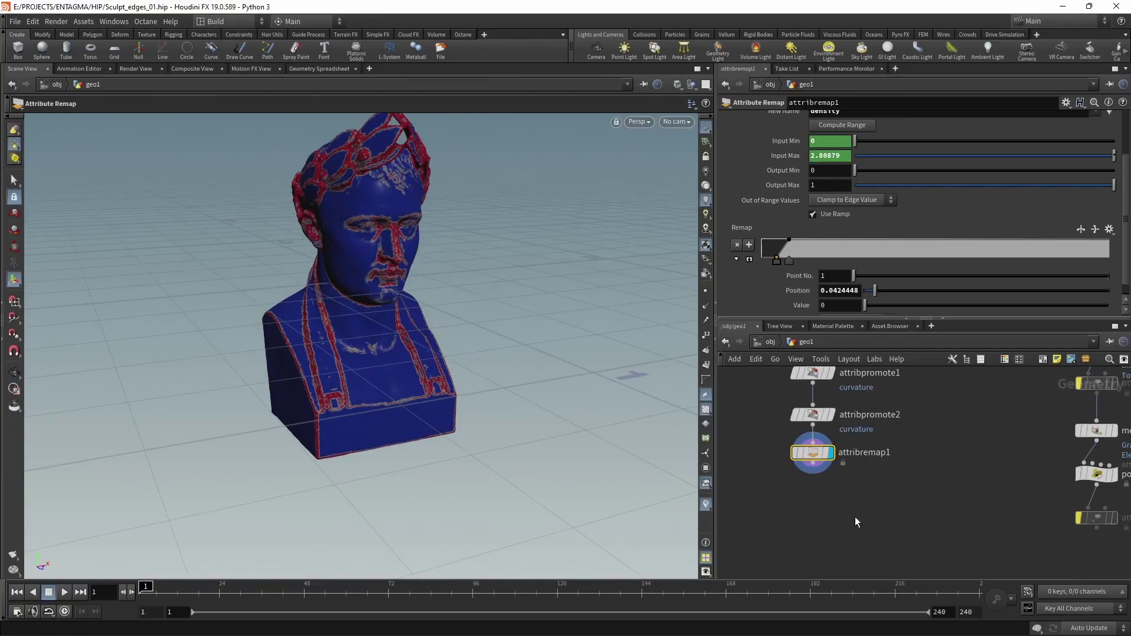
Step: Add a Scatter node below attribremap1 that scatters points by the density attribute
{"action": "key", "text": "Tab"}
{"action": "type", "text": "scatter"}
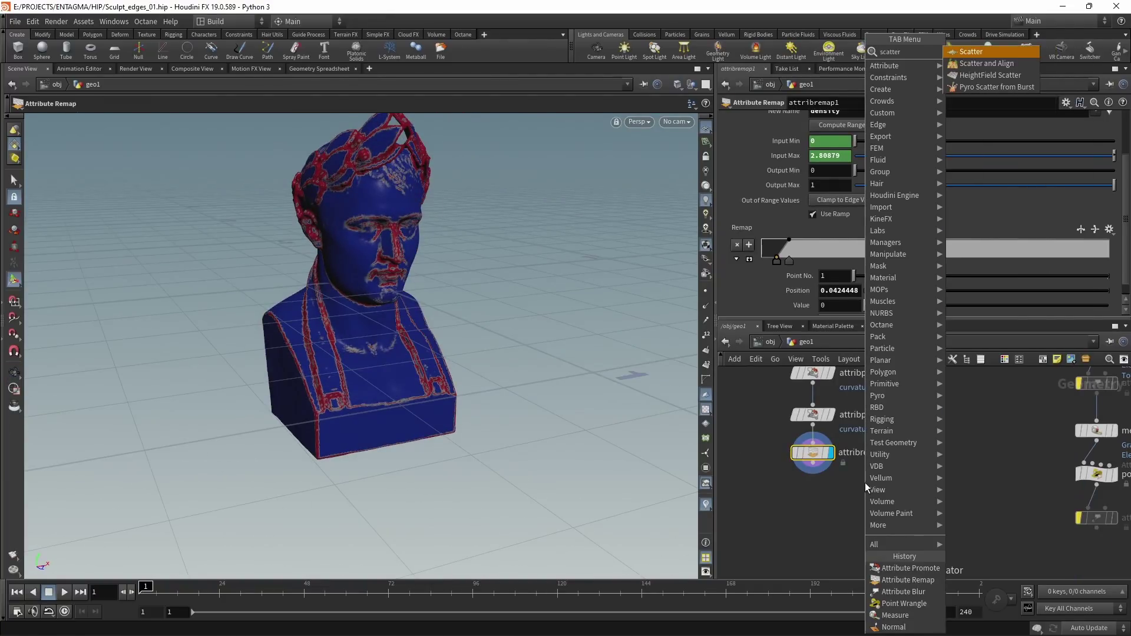
{"action": "key", "text": "Return"}
{"action": "left_click", "coordinate": [733, 180]}
{"action": "key", "text": "Escape"}
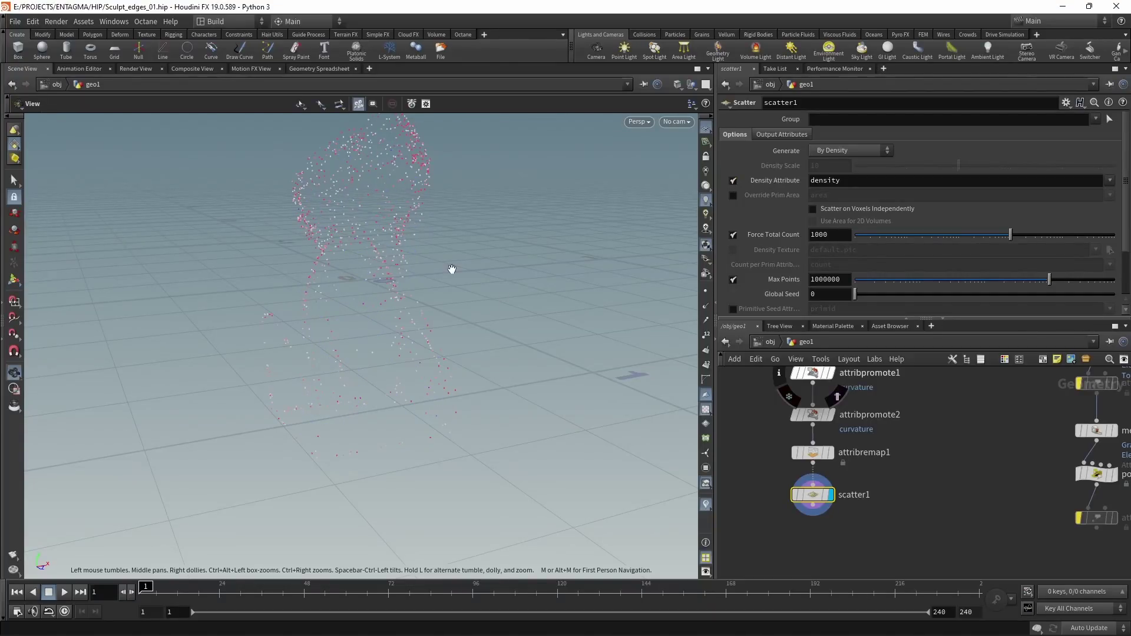
{"action": "mouse_move", "coordinate": [452, 270]}
{"action": "left_mouse_down"}
{"action": "mouse_move", "coordinate": [560, 250]}
{"action": "mouse_move", "coordinate": [412, 260]}
{"action": "mouse_move", "coordinate": [442, 274]}
{"action": "mouse_move", "coordinate": [505, 245]}
{"action": "mouse_move", "coordinate": [471, 263]}
{"action": "left_mouse_up"}
Step: Set scatter1's Force Total Count to 2000 and Relax Iterations to 1
{"action": "key", "text": "Return"}
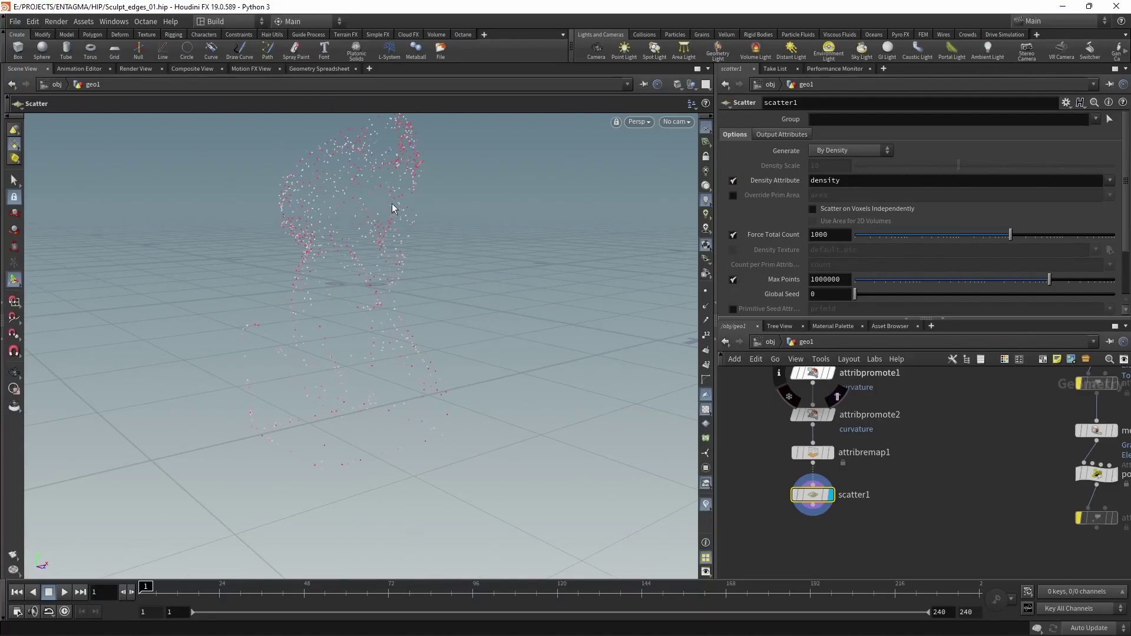
{"action": "left_click", "coordinate": [812, 233]}
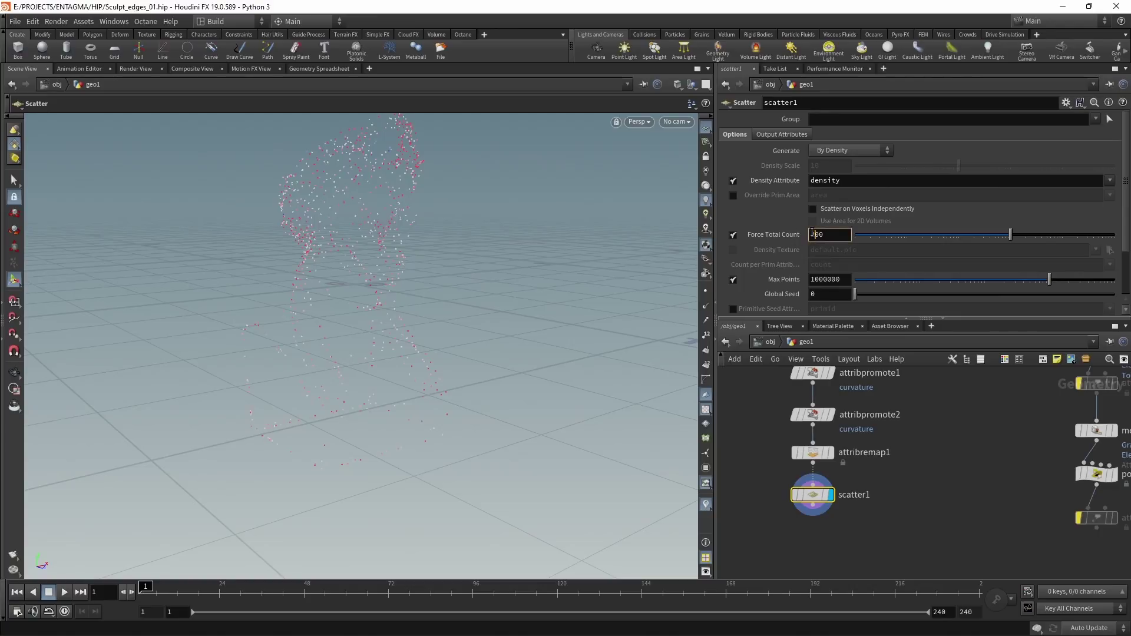
{"action": "type", "text": "0"}
{"action": "key", "text": "Return"}
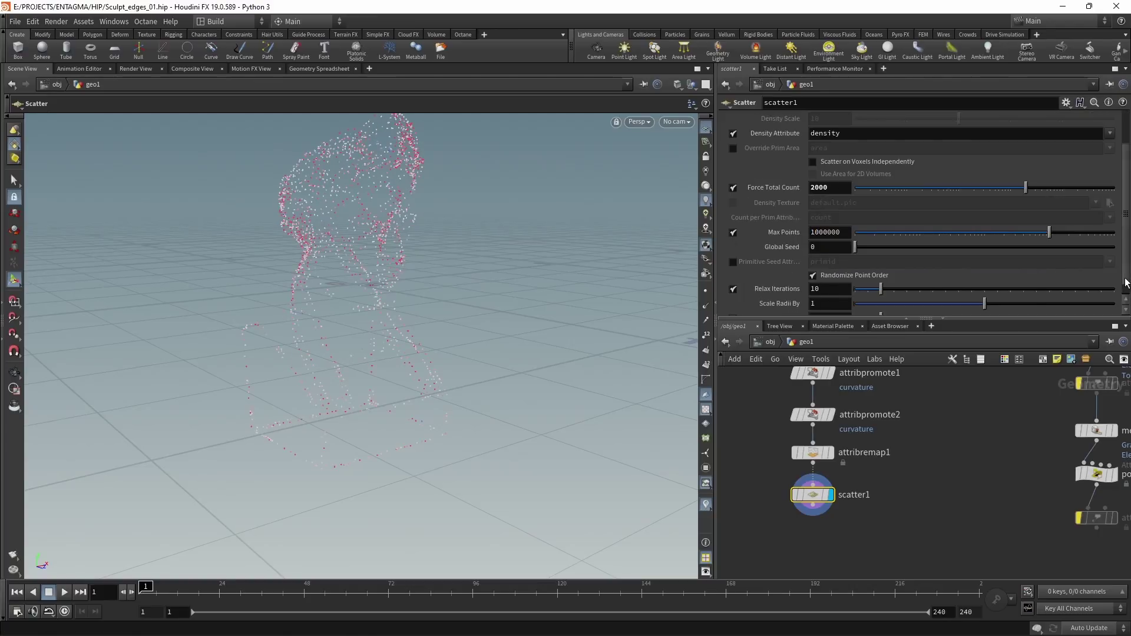
{"action": "scroll", "coordinate": [836, 265], "scroll_direction": "down", "scroll_amount": 4}
{"action": "left_click", "coordinate": [835, 277]}
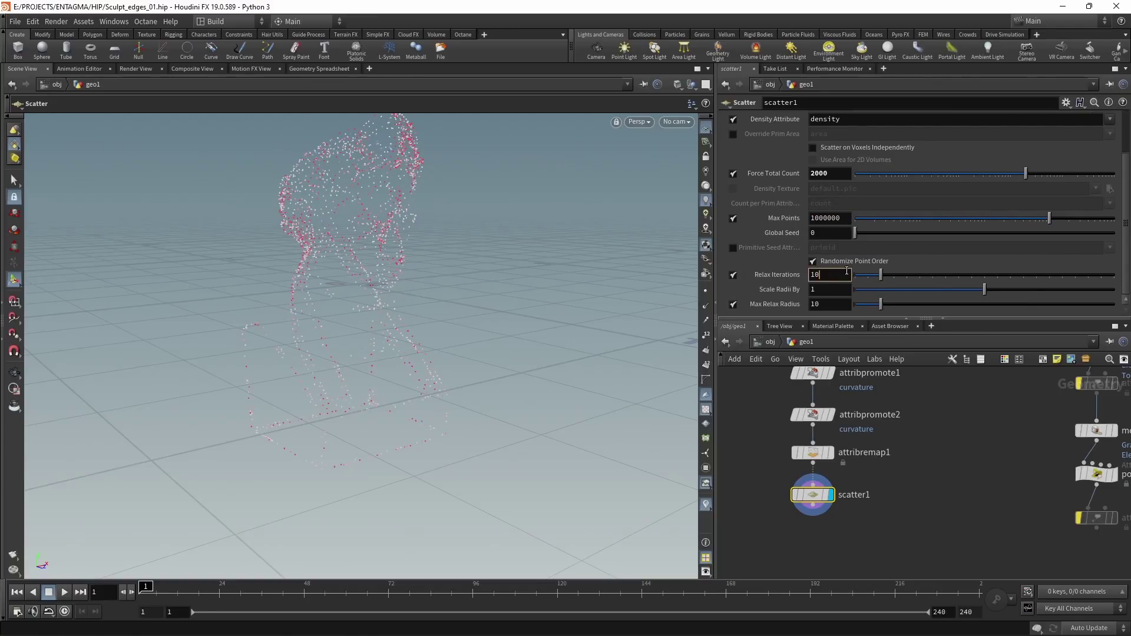
{"action": "key", "text": "BackSpace"}
{"action": "key", "text": "Return"}
Step: Save the scene and move the four curvature and scatter nodes right and down
{"action": "key", "text": "ctrl+s"}
{"action": "scroll", "coordinate": [919, 502], "scroll_direction": "down", "scroll_amount": 2}
{"action": "left_click_drag", "start_coordinate": [809, 535], "coordinate": [857, 411]}
{"action": "left_click_drag", "start_coordinate": [833, 489], "coordinate": [919, 506]}
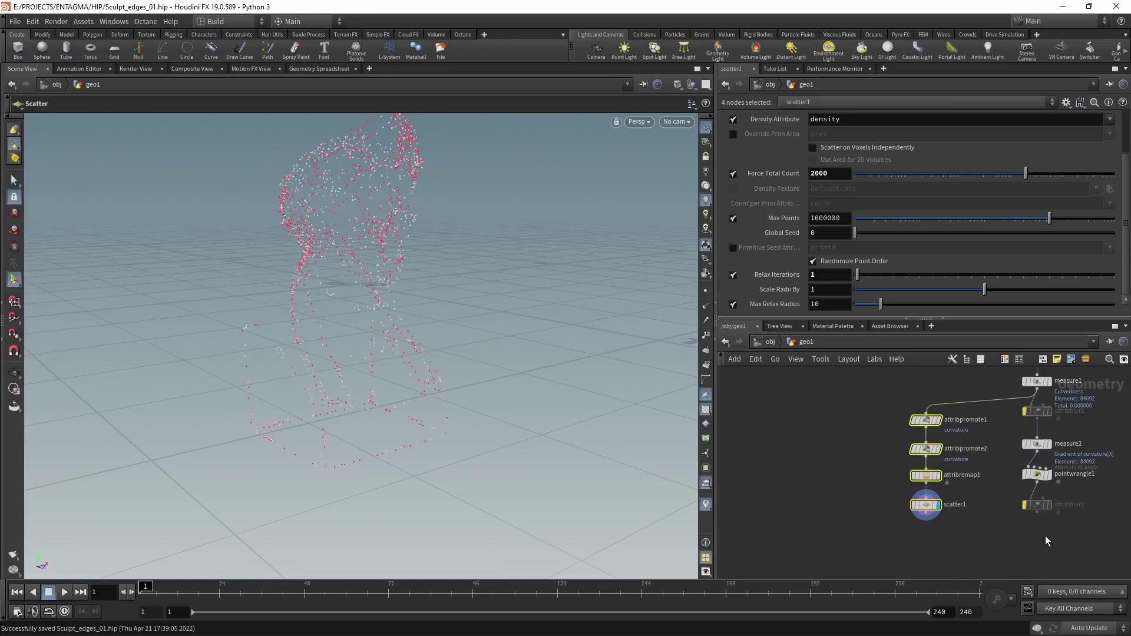
Step: Add a Solver node and position it beneath scatter1
{"action": "left_click", "coordinate": [1029, 502]}
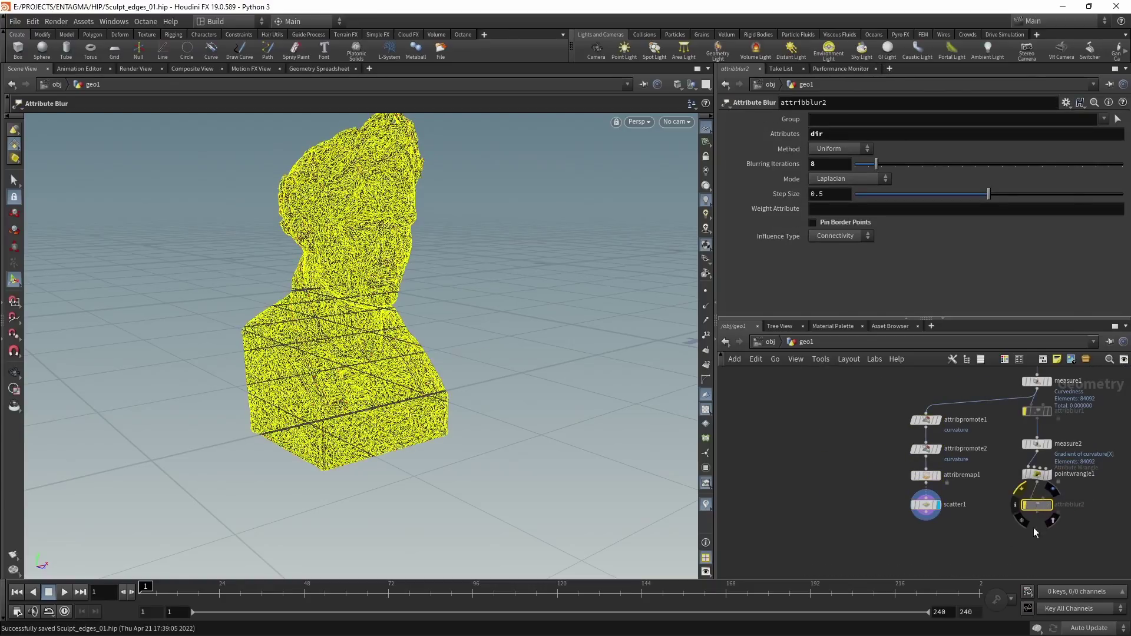
{"action": "key", "text": "Tab"}
{"action": "type", "text": "solver"}
{"action": "key", "text": "Return"}
{"action": "left_click", "coordinate": [983, 534]}
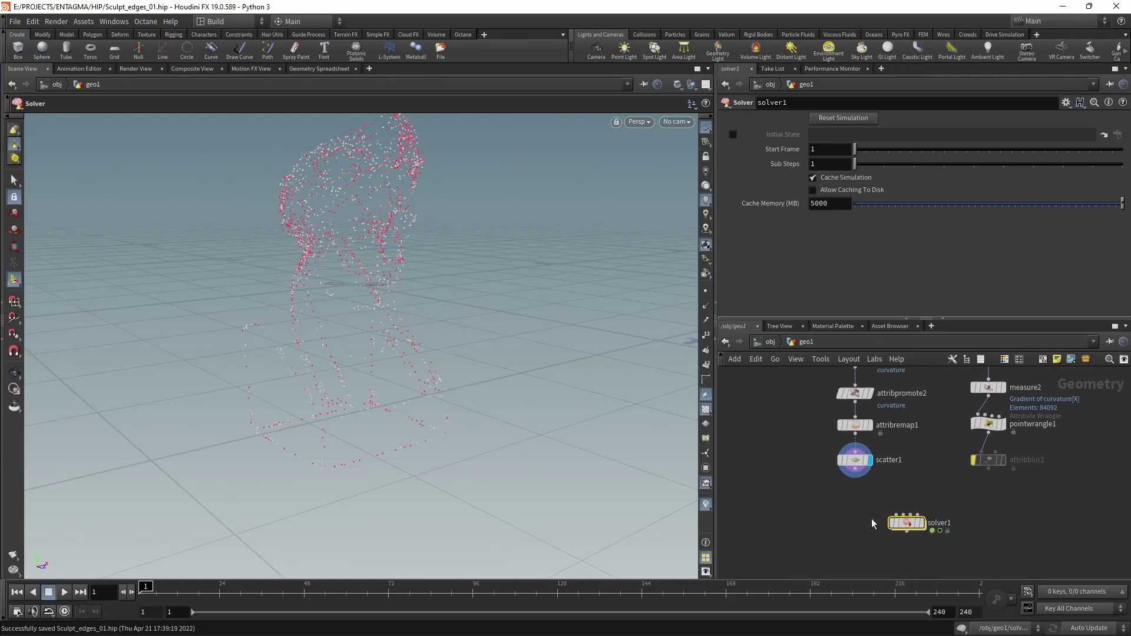
{"action": "left_click_drag", "start_coordinate": [904, 523], "coordinate": [918, 514]}
Step: Wire scatter1 into solver1's first input and attribblur2 into its second
{"action": "left_click", "coordinate": [855, 478]}
{"action": "left_click", "coordinate": [911, 505]}
{"action": "left_click", "coordinate": [917, 506]}
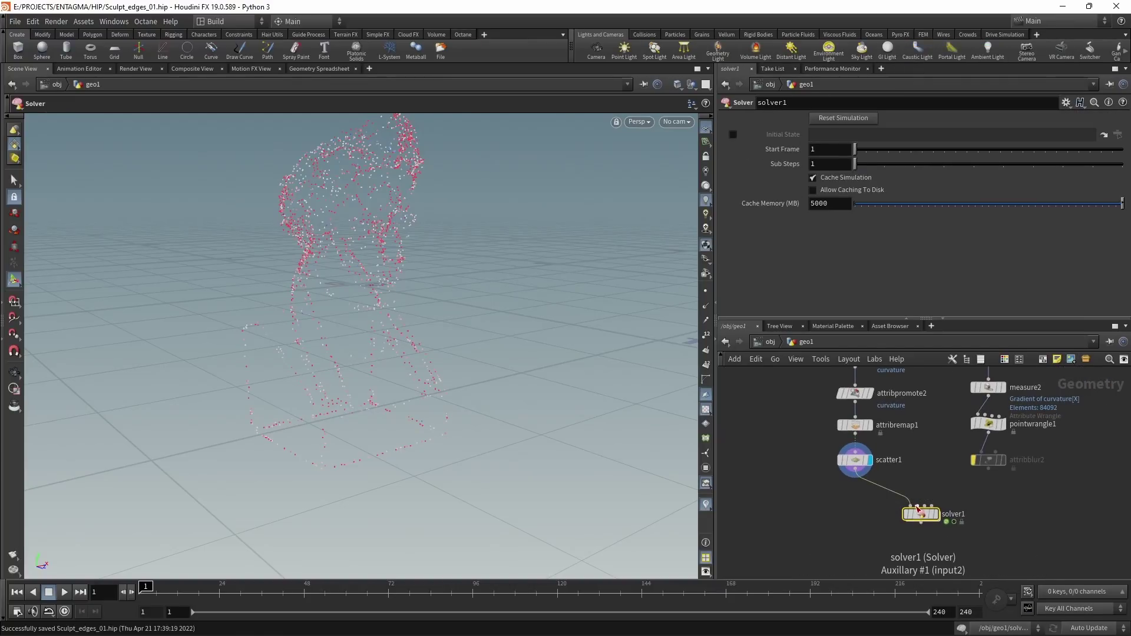
{"action": "left_click", "coordinate": [987, 469]}
{"action": "left_click", "coordinate": [985, 461]}
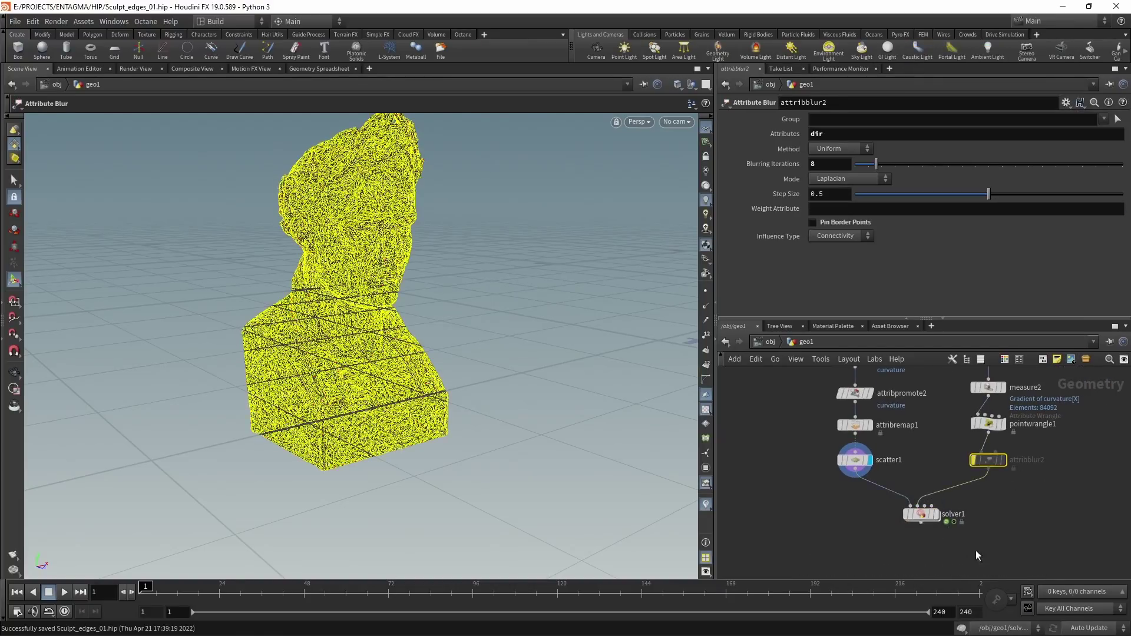
Step: Inside solver1, add a Switch node fed by Prev_Frame and Input_1
{"action": "double_click", "coordinate": [919, 514]}
{"action": "key", "text": "Tab"}
{"action": "type", "text": "swi"}
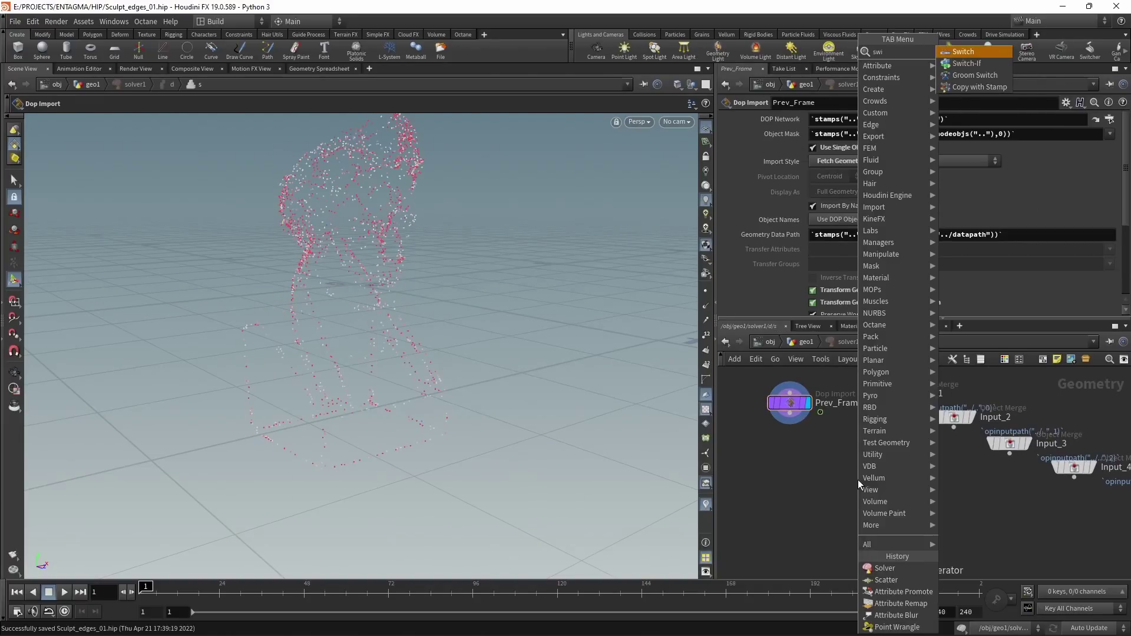
{"action": "key", "text": "Return"}
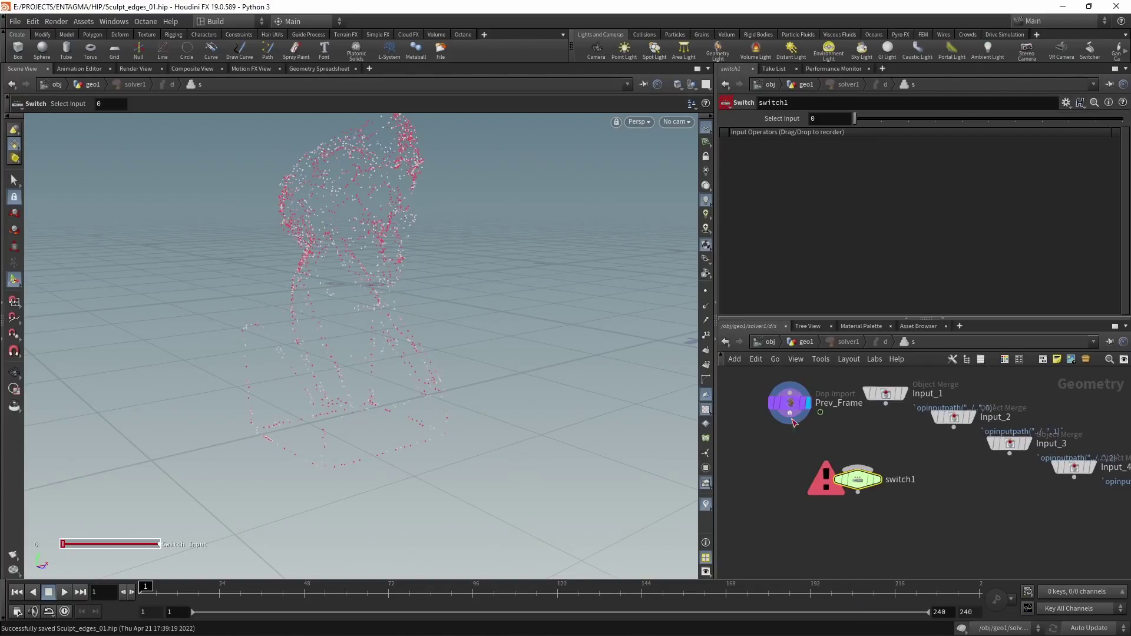
{"action": "left_click", "coordinate": [858, 469]}
{"action": "left_click", "coordinate": [790, 414]}
{"action": "left_click", "coordinate": [886, 404]}
{"action": "left_click", "coordinate": [858, 470]}
Step: Set switch1's Select Input to $FF==1, test at frame 2, and tidy the nodes
{"action": "left_click", "coordinate": [820, 122]}
{"action": "type", "text": "$F"}
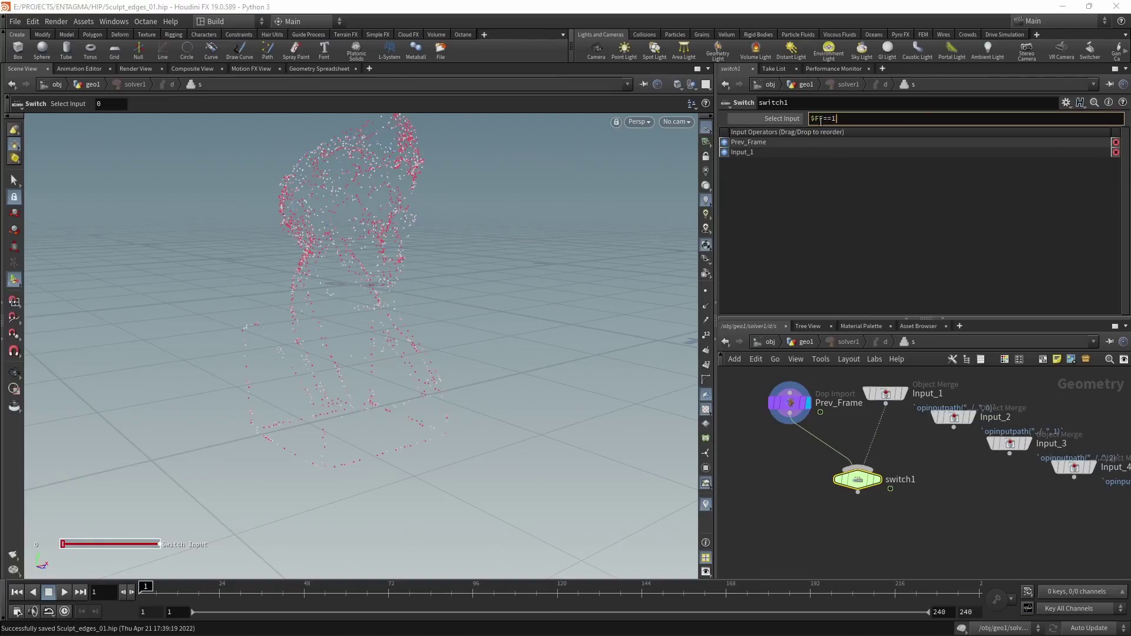
{"action": "type", "text": "F==1"}
{"action": "key", "text": "Return"}
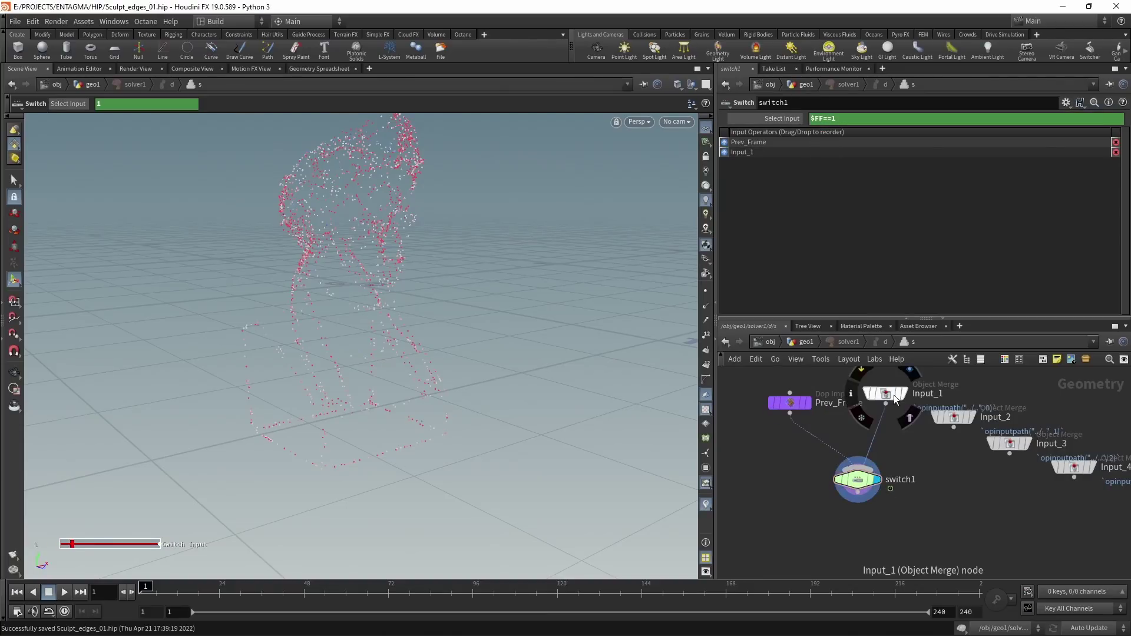
{"action": "left_click", "coordinate": [886, 395]}
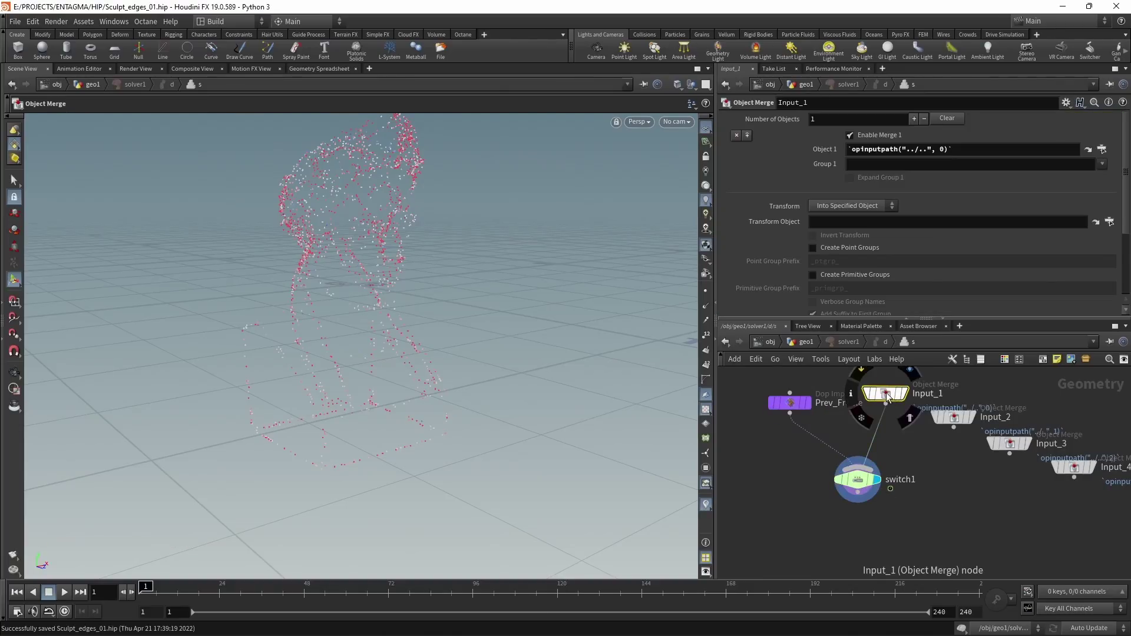
{"action": "left_click", "coordinate": [133, 593]}
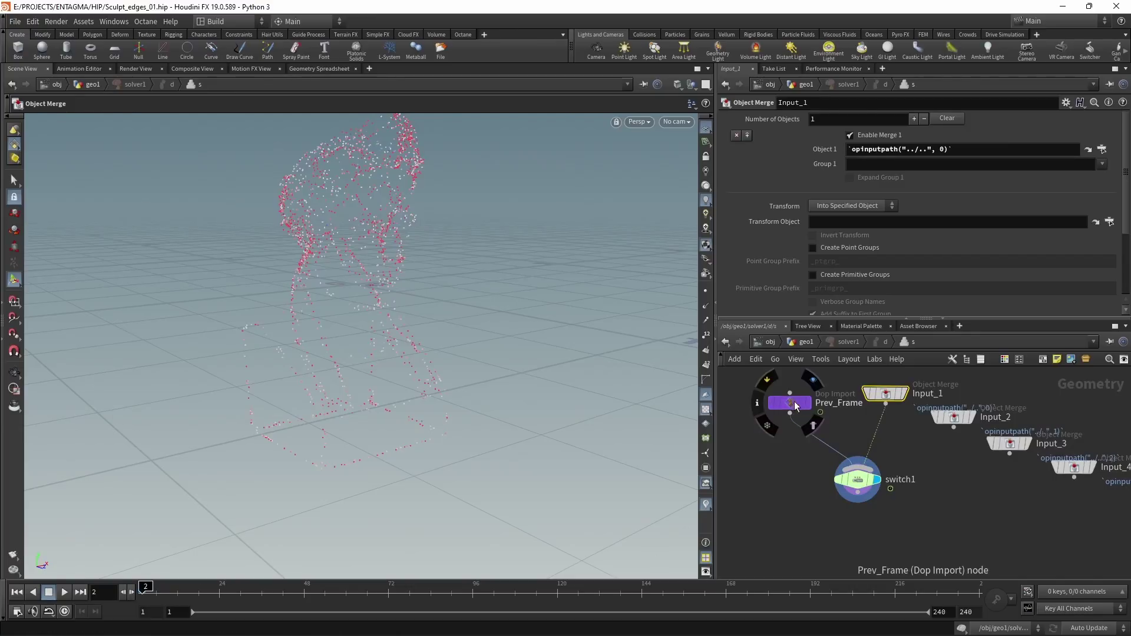
{"action": "left_click_drag", "start_coordinate": [793, 401], "coordinate": [776, 396]}
{"action": "left_click_drag", "start_coordinate": [843, 492], "coordinate": [823, 491]}
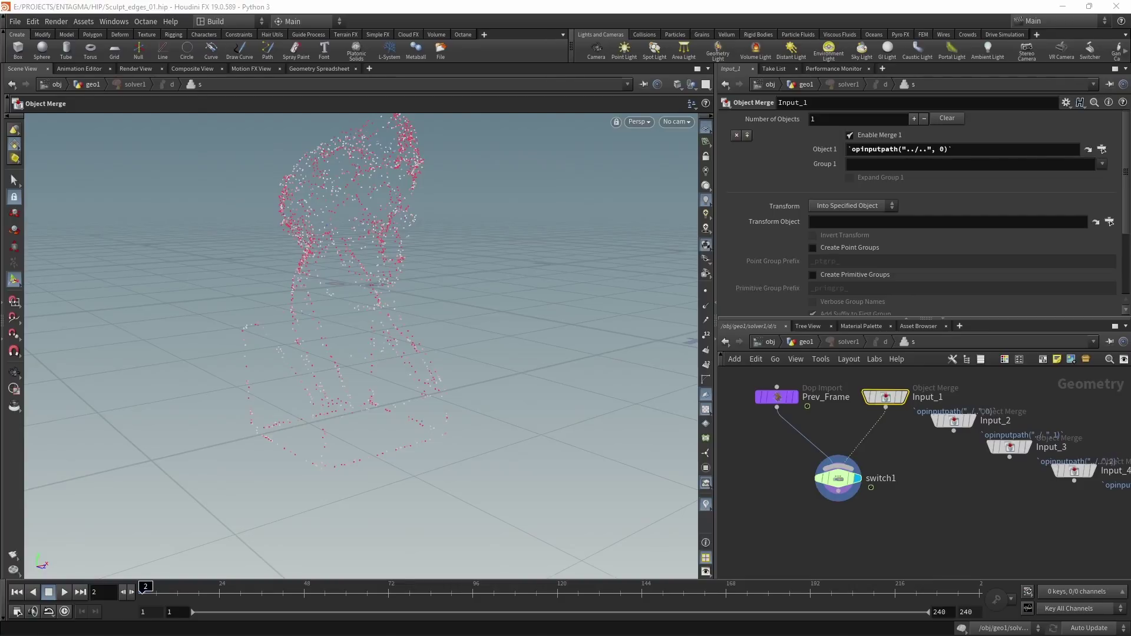
Step: Add a Point Wrangle below switch1 and save the scene
{"action": "left_click", "coordinate": [838, 478]}
{"action": "key", "text": "Tab"}
{"action": "type", "text": "pointwr"}
{"action": "key", "text": "Return"}
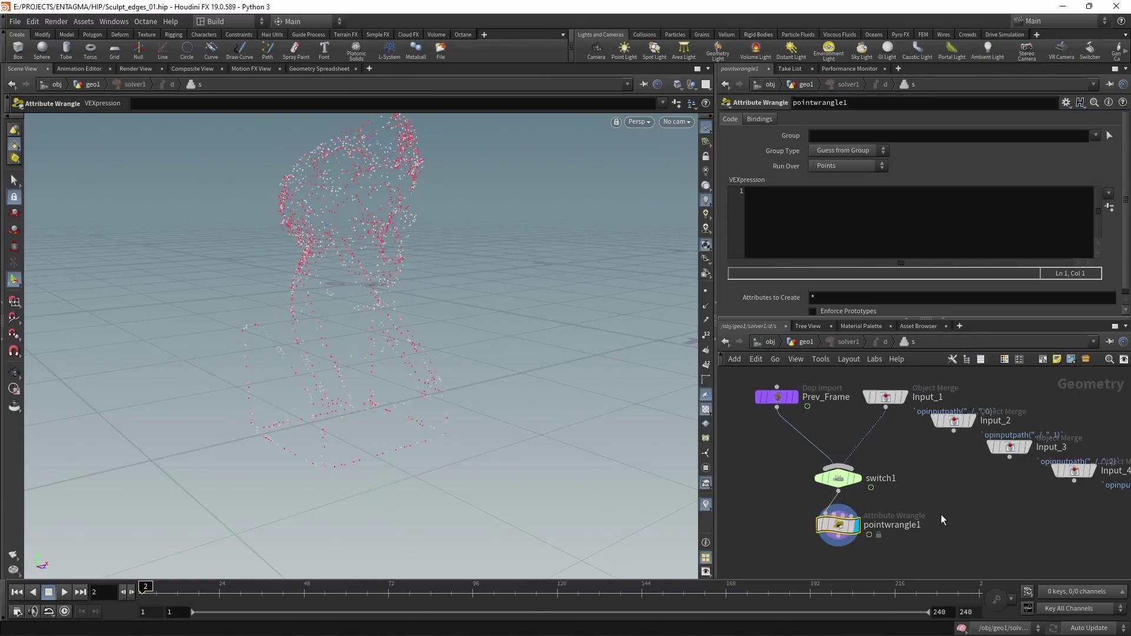
{"action": "key", "text": "ctrl+s"}
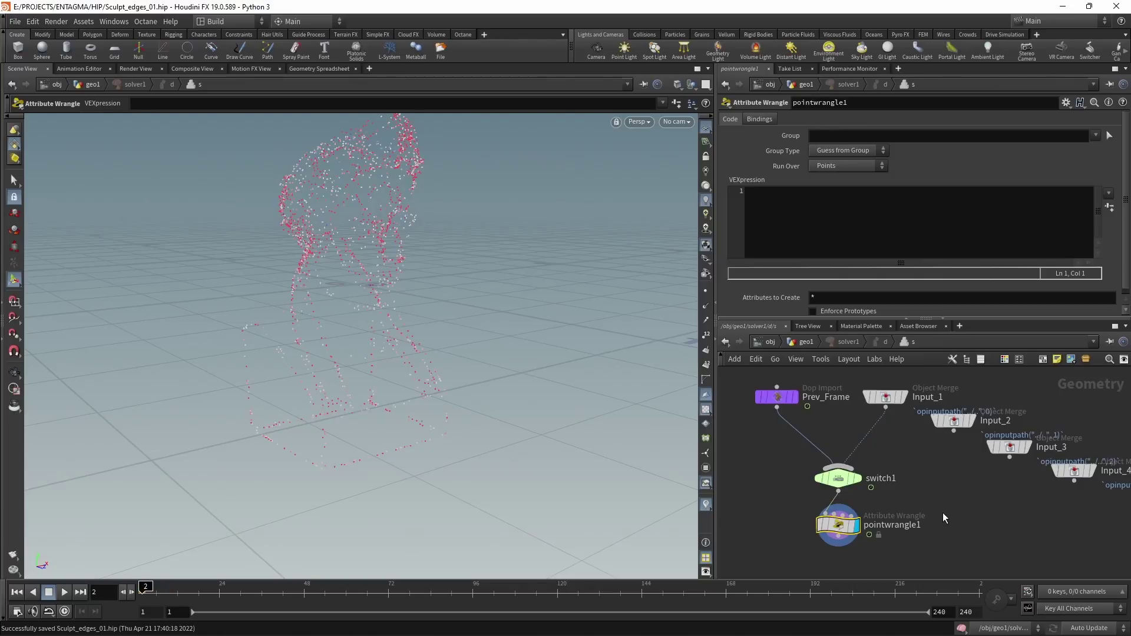
Step: At geo1 level, view attribblur2 and scatter1 with the attribute color visualization off
{"action": "key", "text": "u"}
{"action": "left_click", "coordinate": [988, 460]}
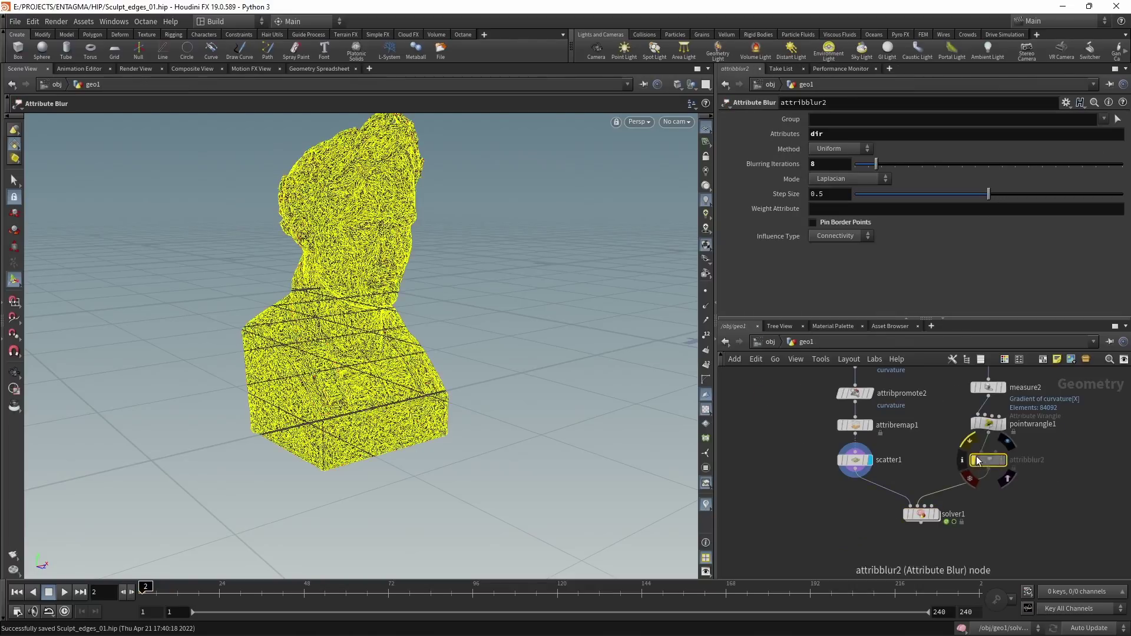
{"action": "left_click", "coordinate": [706, 505]}
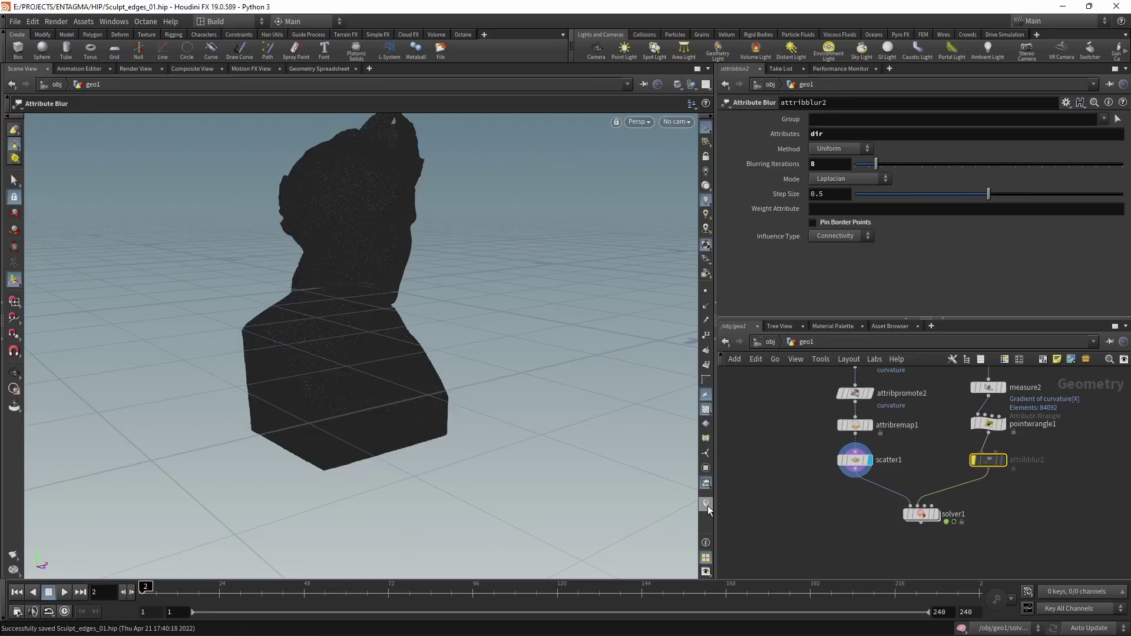
{"action": "left_click", "coordinate": [854, 459]}
{"action": "left_click", "coordinate": [988, 460]}
Step: Back inside solver1, wire Input_2 into pointwrangle1's second input
{"action": "double_click", "coordinate": [910, 514]}
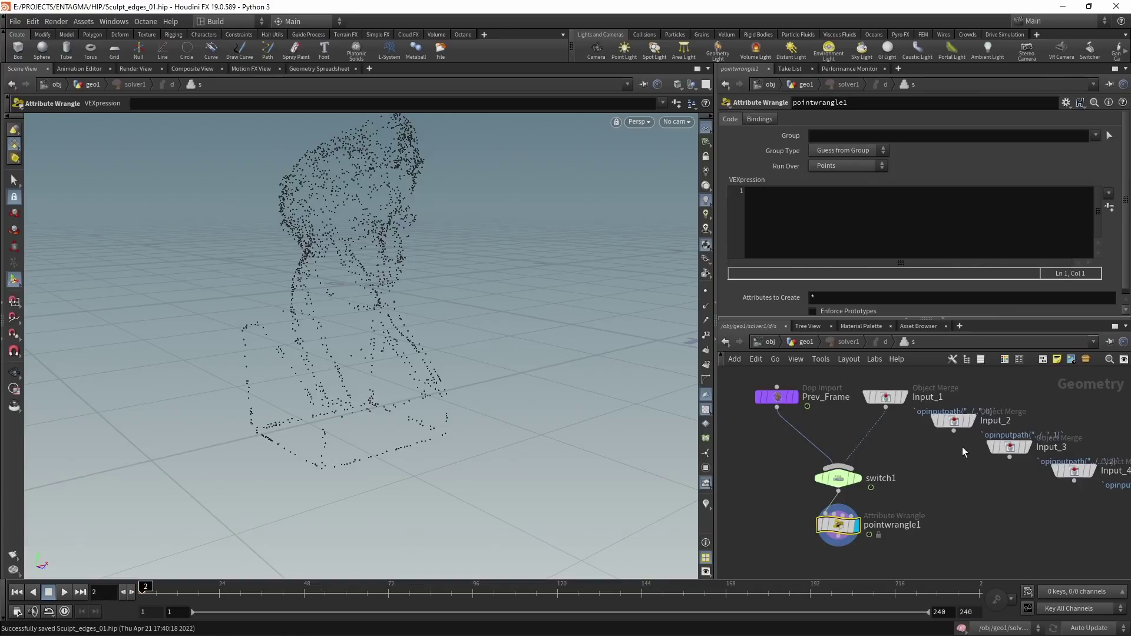
{"action": "left_click", "coordinate": [954, 431]}
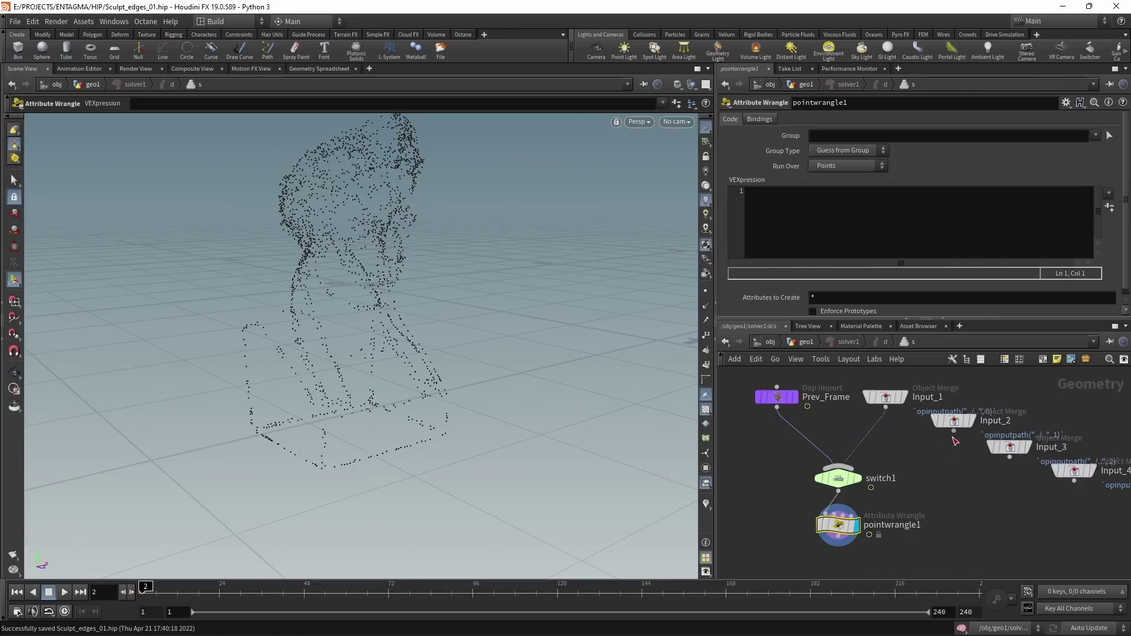
{"action": "left_click", "coordinate": [841, 515]}
Step: Write the VEX line int npt = nearpoint(1, v@P); and save
{"action": "left_click", "coordinate": [872, 237]}
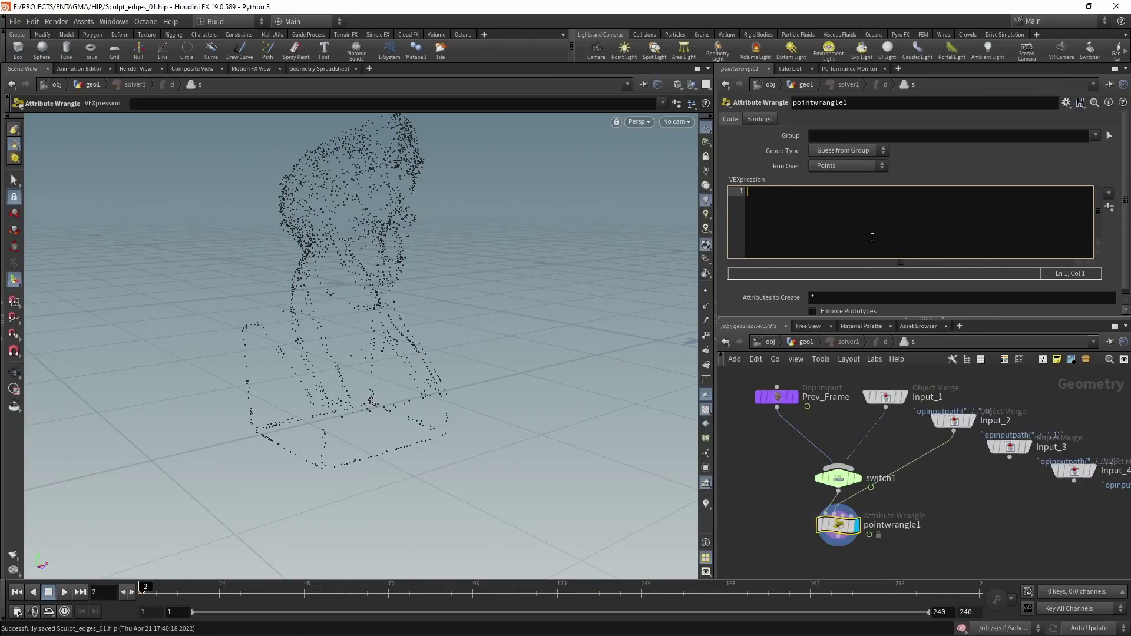
{"action": "type", "text": "int npt "}
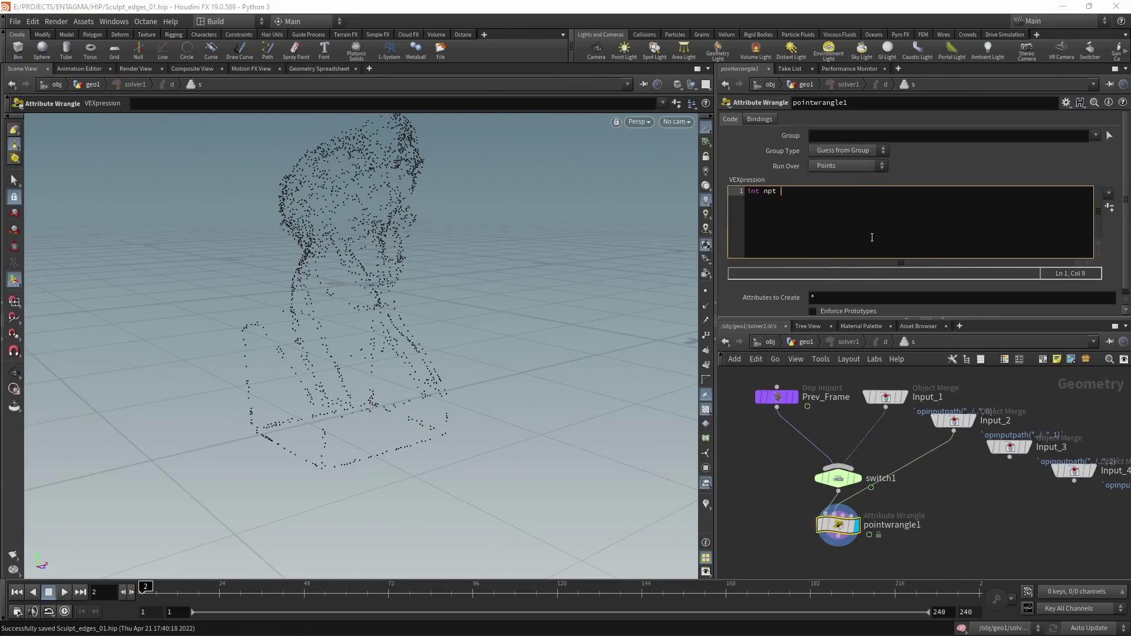
{"action": "type", "text": "="}
{"action": "type", "text": " ();"}
{"action": "key", "text": "Left"}
{"action": "key", "text": "Left"}
{"action": "key", "text": "Left"}
{"action": "type", "text": "nearpoint"}
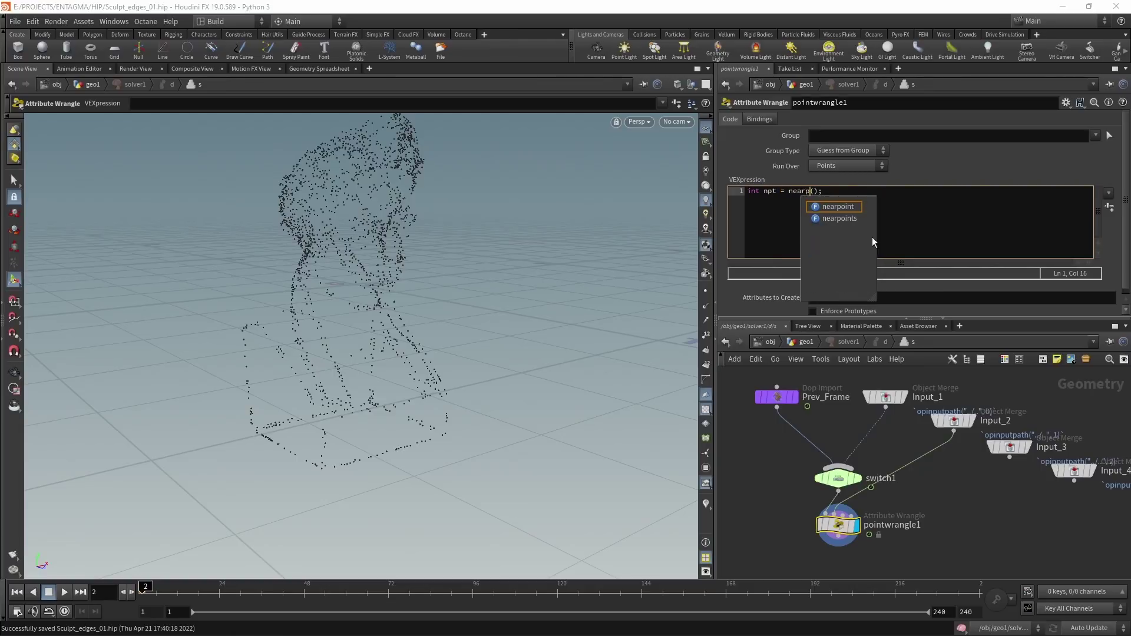
{"action": "key", "text": "Right"}
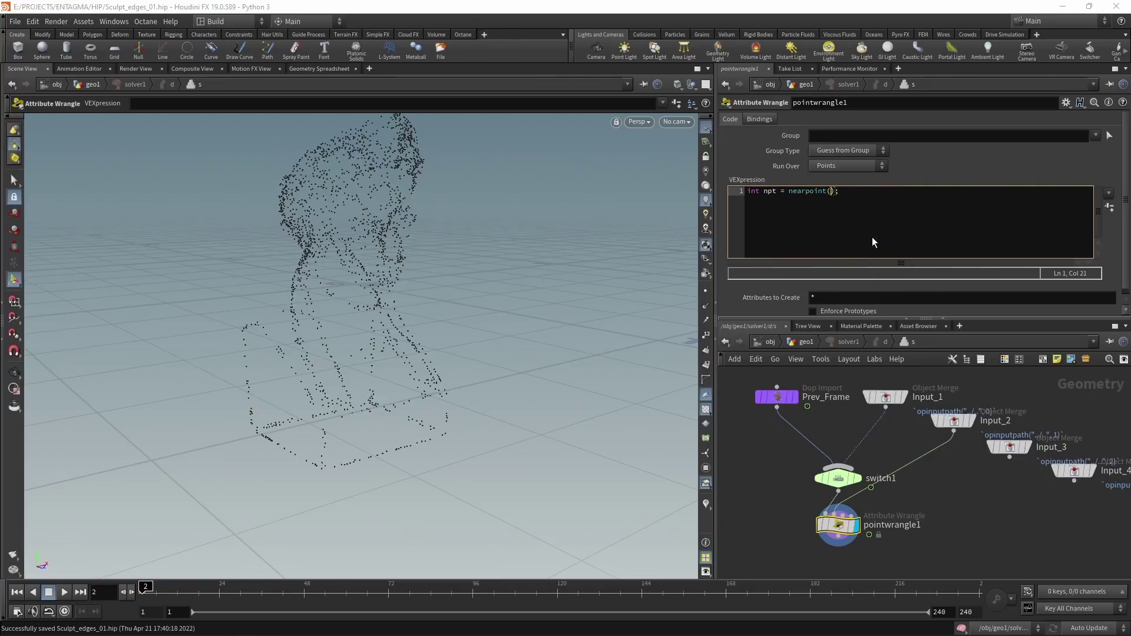
{"action": "type", "text": "1, v@P"}
{"action": "key", "text": "ctrl+s"}
Step: Add VEX reading dir from point npt, normalizing it, and starting a chf("Advection_Strength") amp line
{"action": "left_click", "coordinate": [904, 199]}
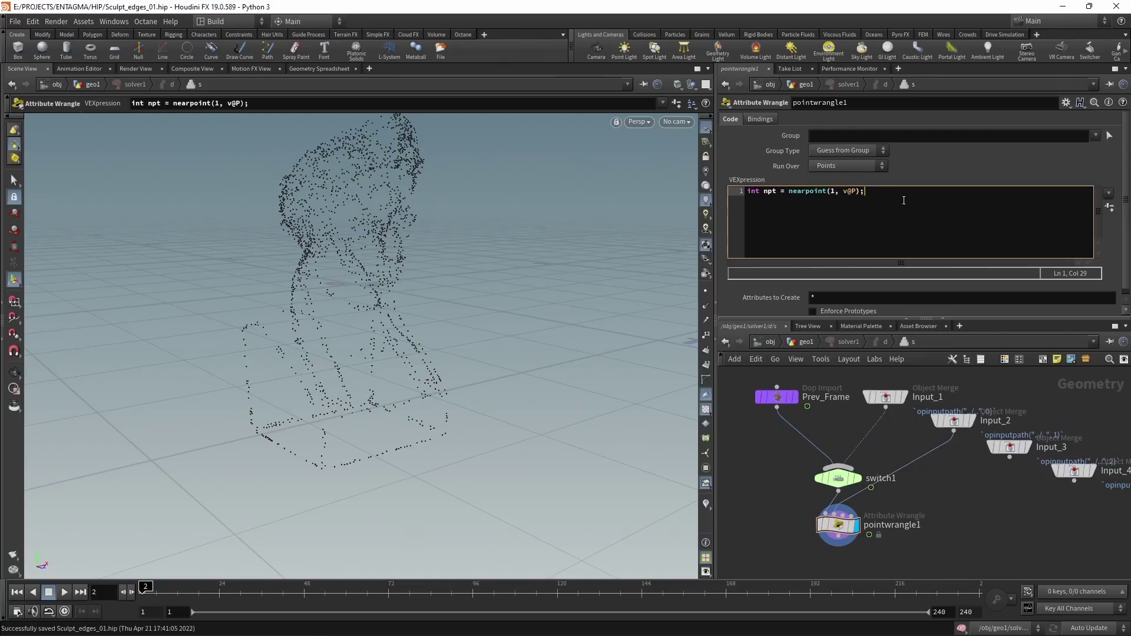
{"action": "key", "text": "Return"}
{"action": "type", "text": "vector "}
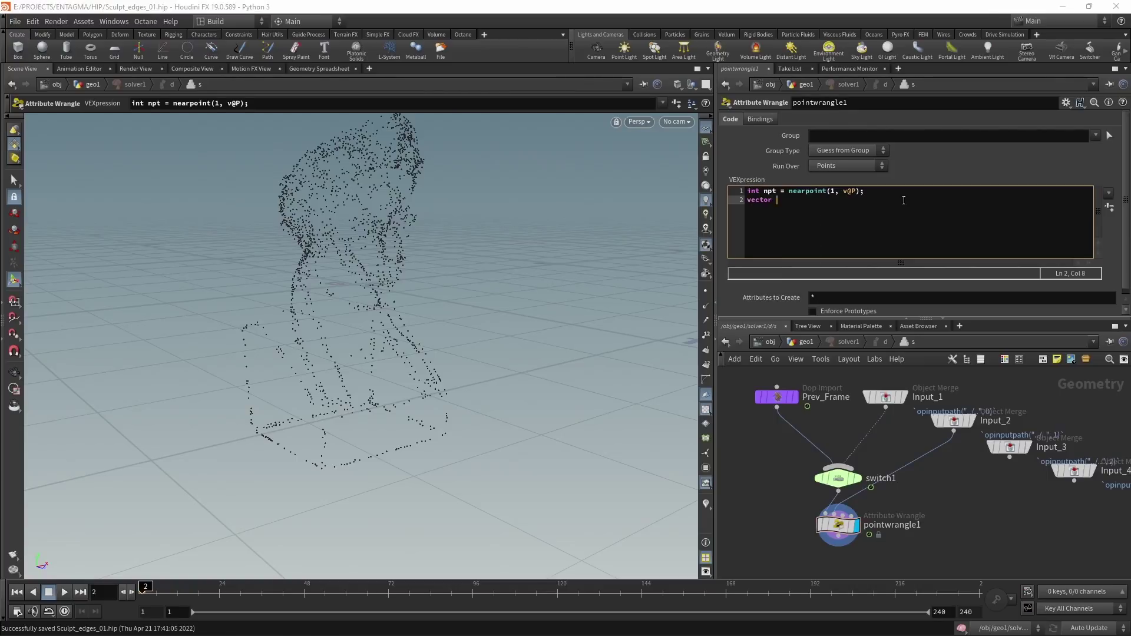
{"action": "type", "text": "dir = point(1, \"dir\", npt);"}
{"action": "key", "text": "Return"}
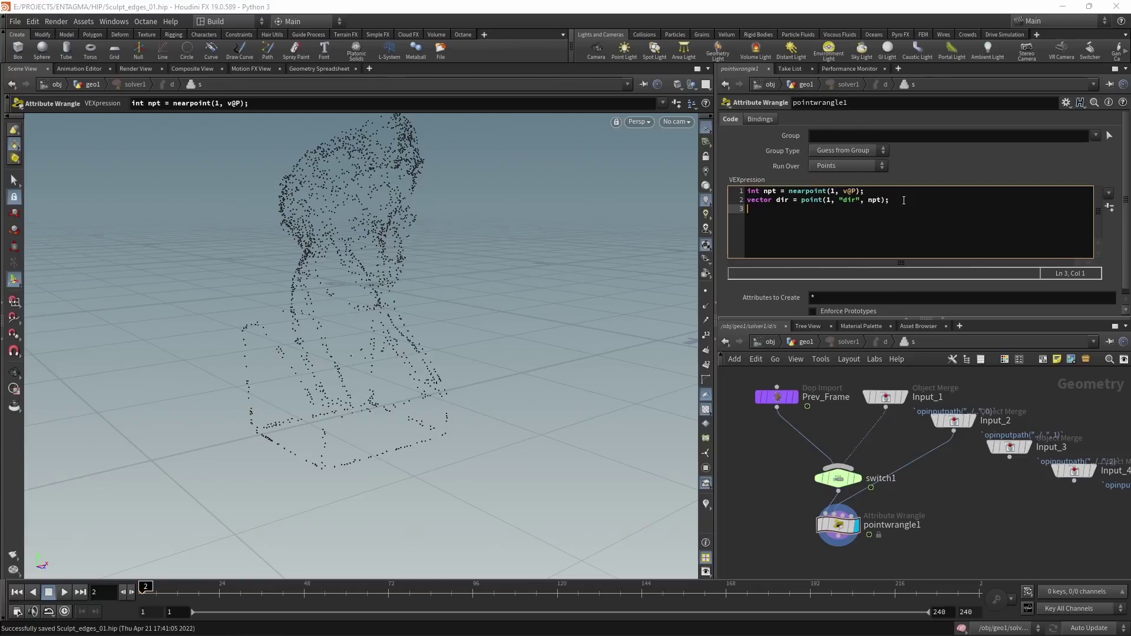
{"action": "type", "text": "dir = normalize();"}
{"action": "key", "text": "Left"}
{"action": "key", "text": "Left"}
{"action": "type", "text": "dir"}
{"action": "key", "text": "End"}
{"action": "key", "text": "Return"}
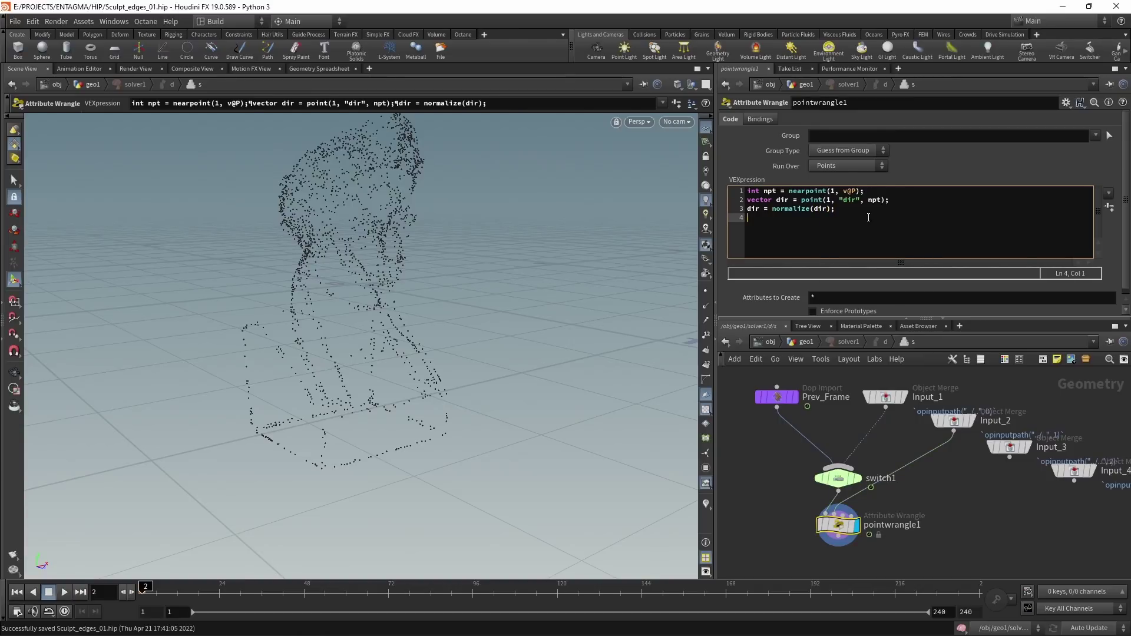
{"action": "type", "text": "float amp "}
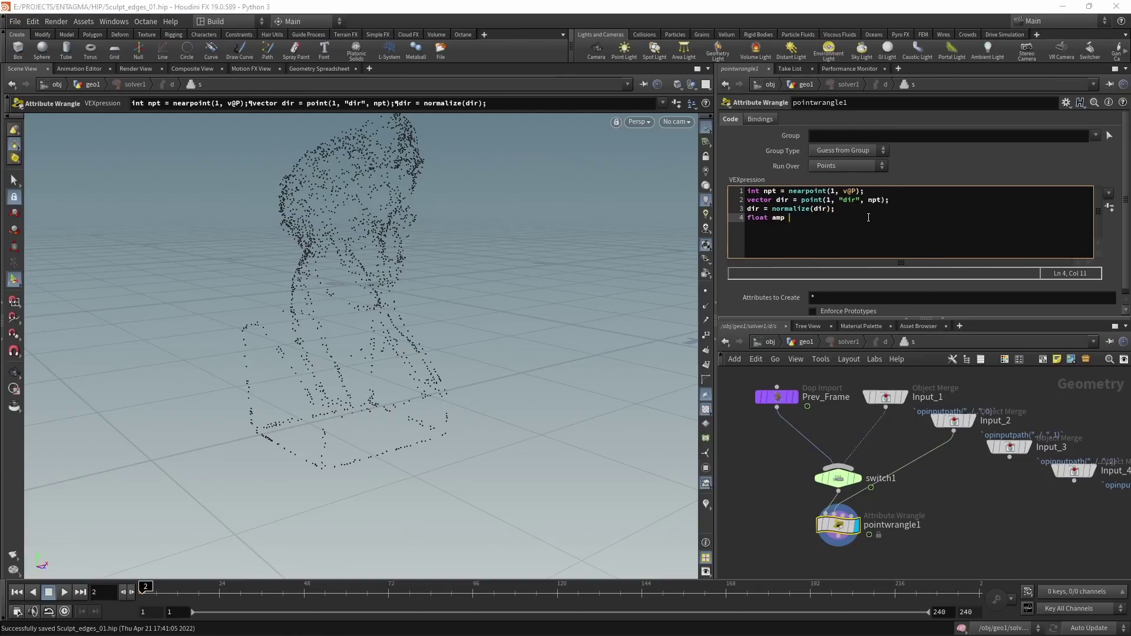
{"action": "type", "text": "= chf(\"\");"}
{"action": "type", "text": "Advection"}
{"action": "type", "text": "_Strength\");"}
Step: Set the wrangle's Advection Strength to 0.005
{"action": "scroll", "coordinate": [1128, 187], "scroll_direction": "down", "scroll_amount": 1}
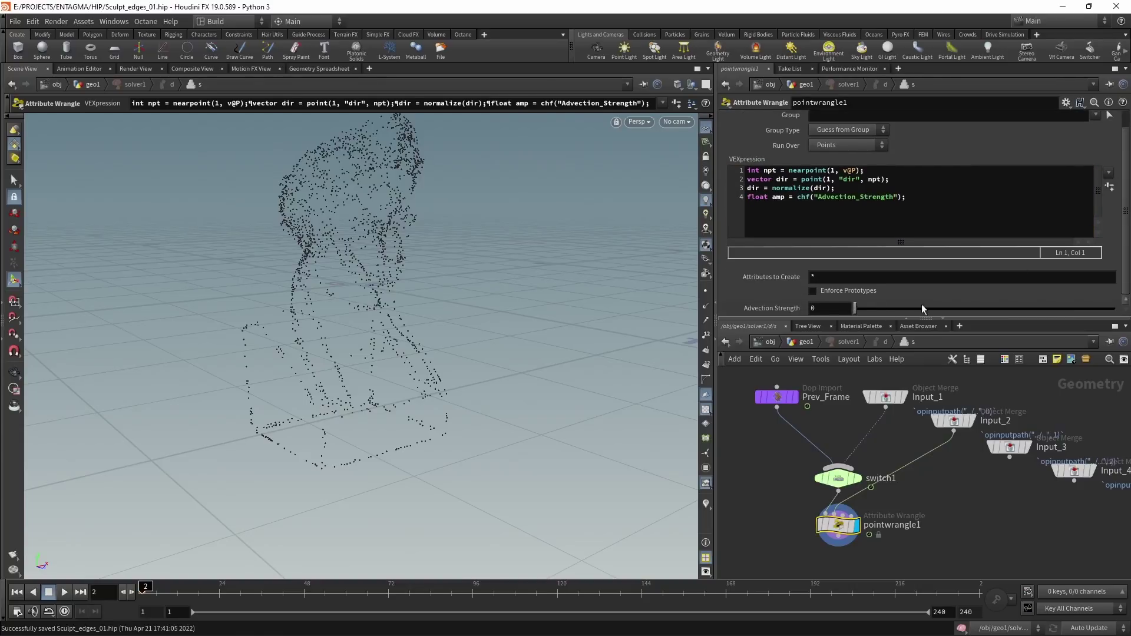
{"action": "left_click", "coordinate": [812, 308]}
{"action": "type", "text": ".005"}
{"action": "key", "text": "Return"}
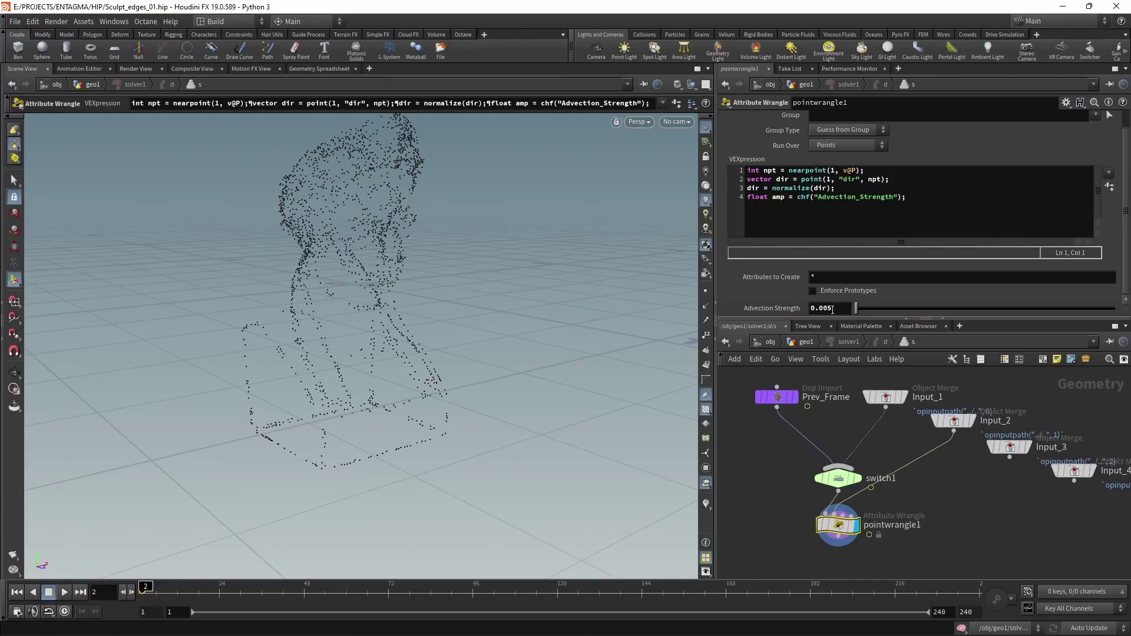
Step: Add v@P += dir * amp; and v@P = minpos(1, v@P); to the VEX, then save
{"action": "left_click", "coordinate": [939, 220]}
{"action": "key", "text": "Return"}
{"action": "key", "text": "Return"}
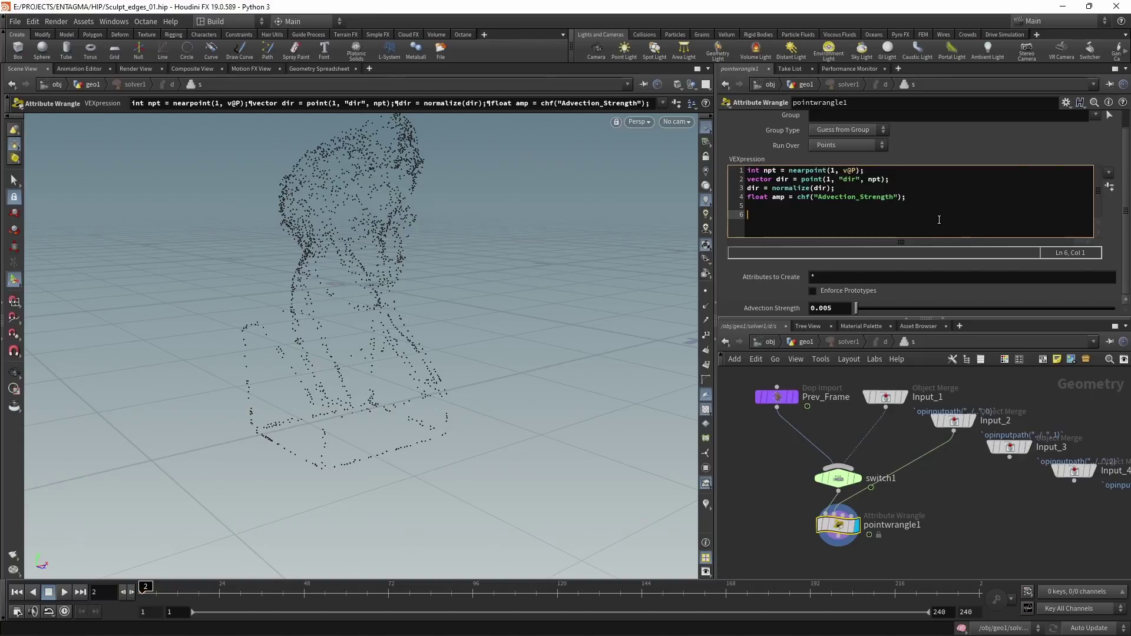
{"action": "type", "text": "v"}
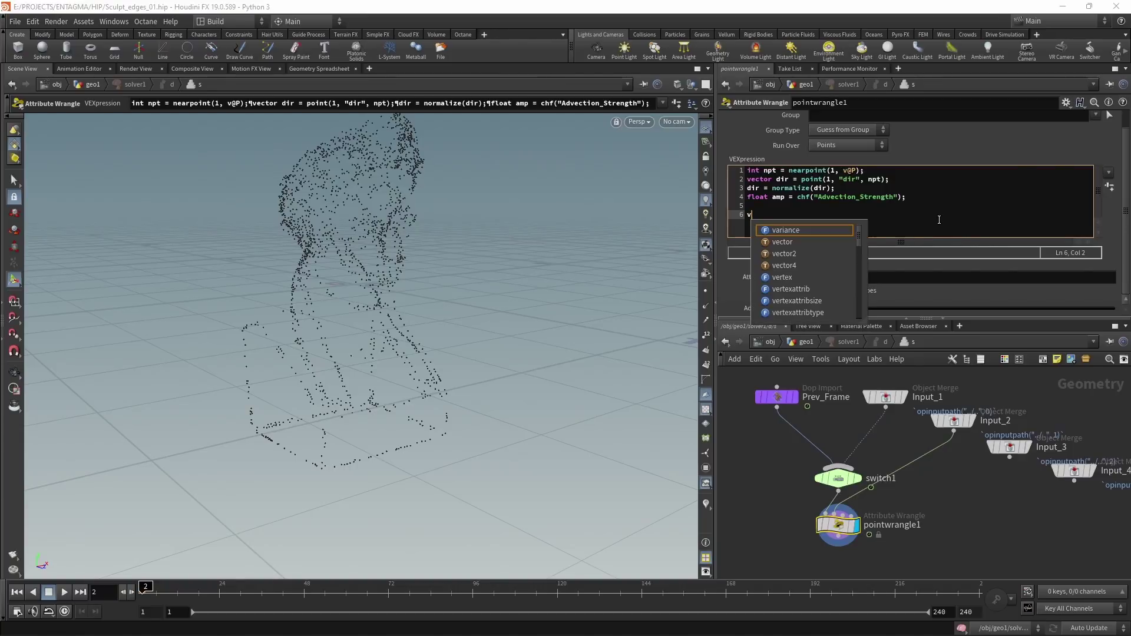
{"action": "type", "text": "@P += dir * amp;"}
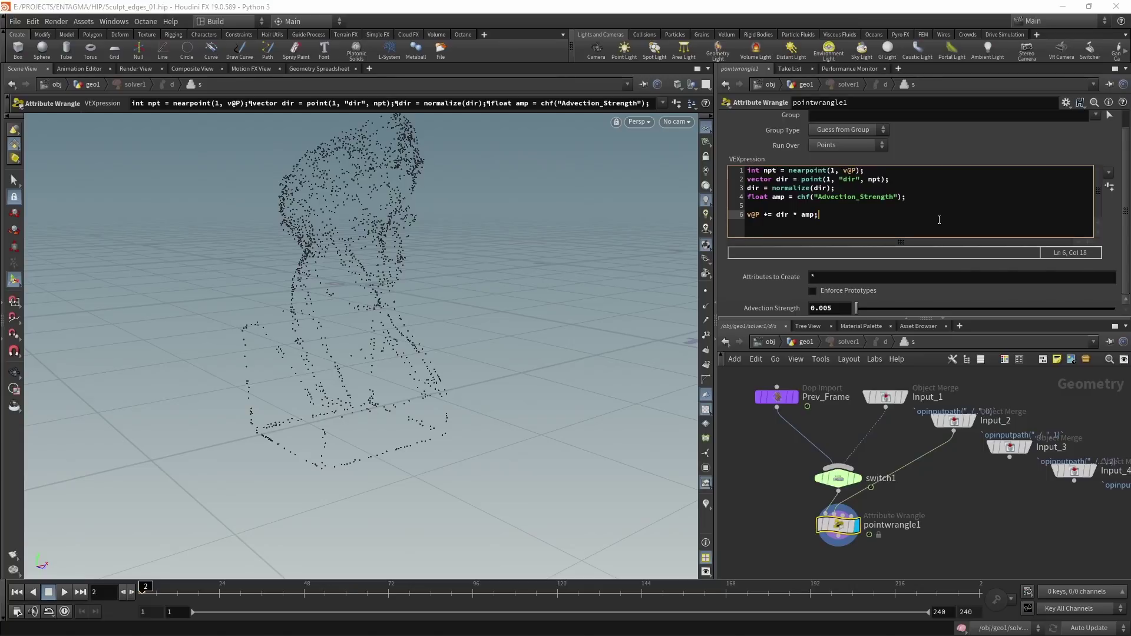
{"action": "key", "text": "Return"}
{"action": "type", "text": "v@"}
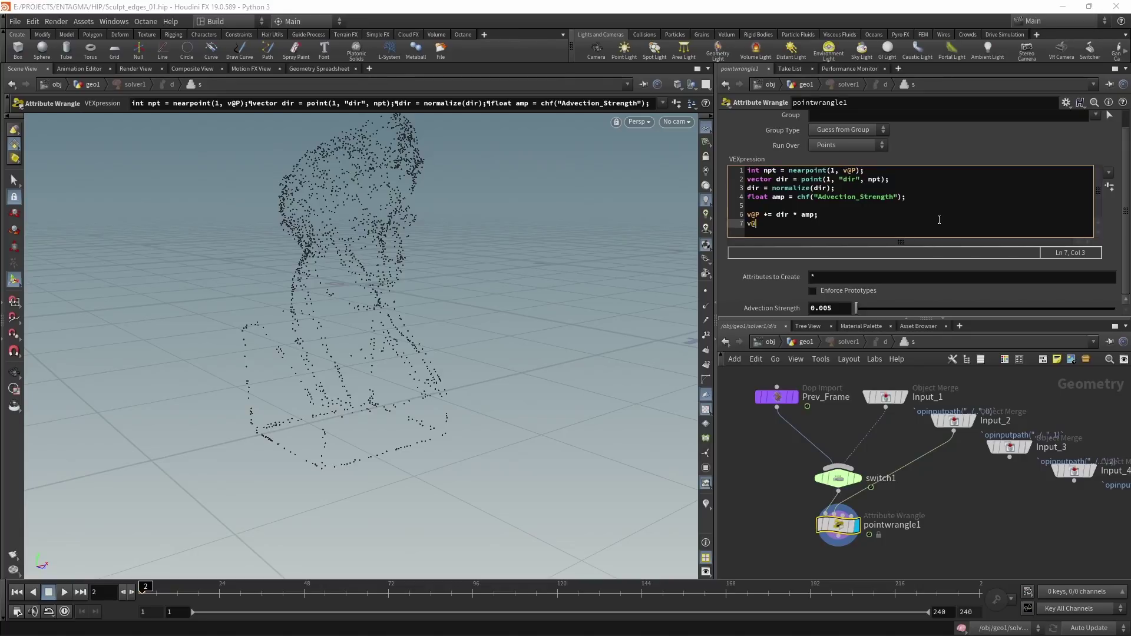
{"action": "type", "text": "P = minpo"}
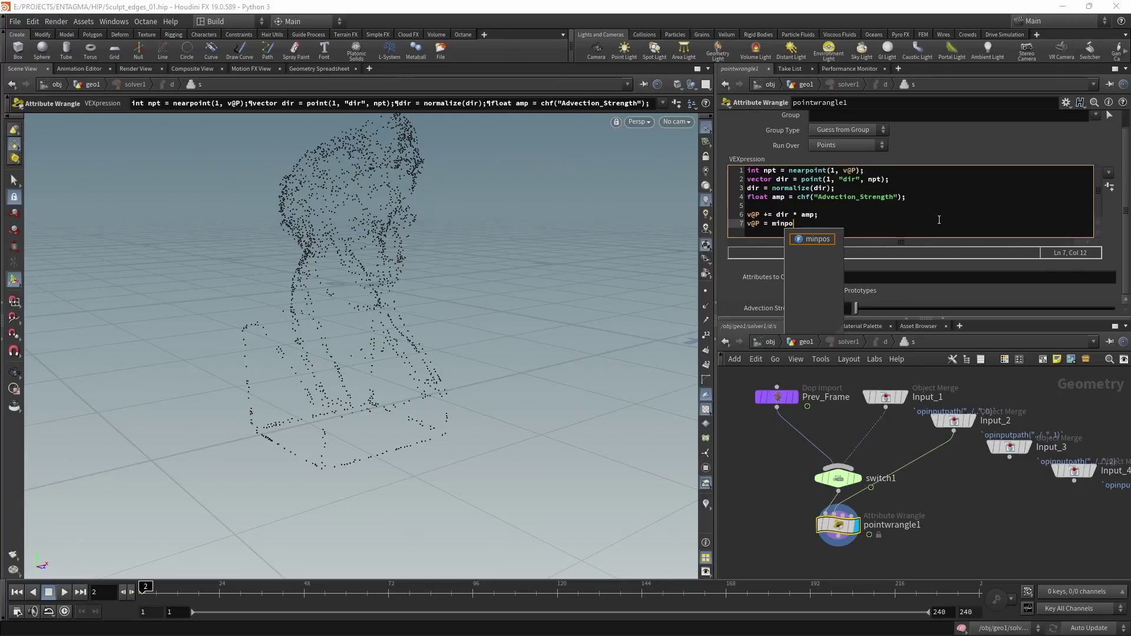
{"action": "key", "text": "Return"}
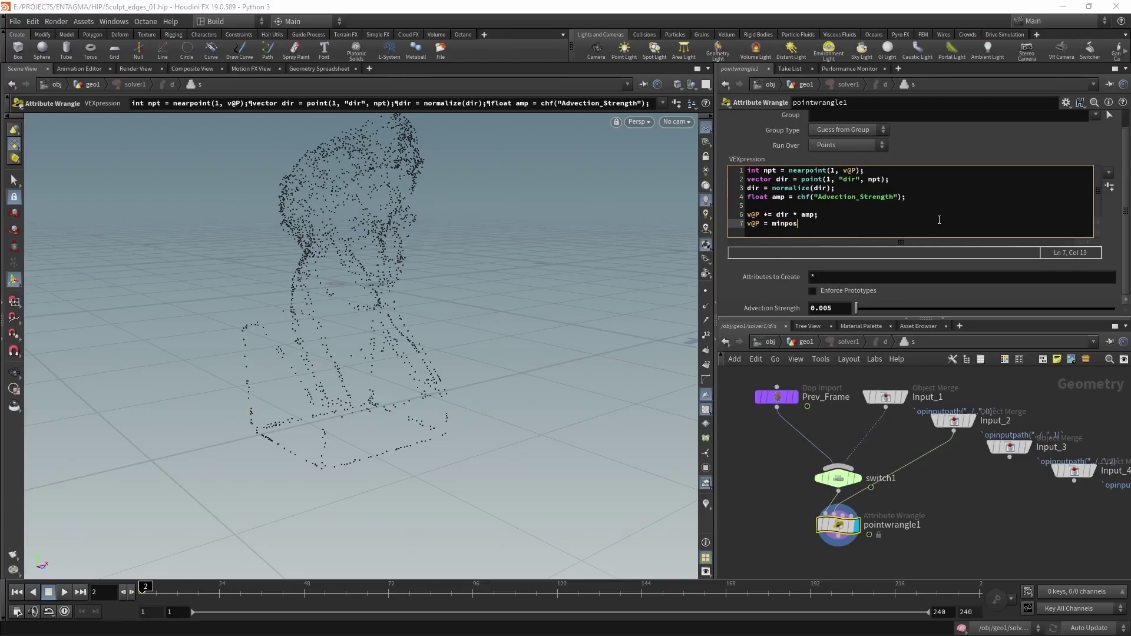
{"action": "type", "text": "();"}
{"action": "key", "text": "Left"}
{"action": "key", "text": "Left"}
{"action": "type", "text": "1, v@P"}
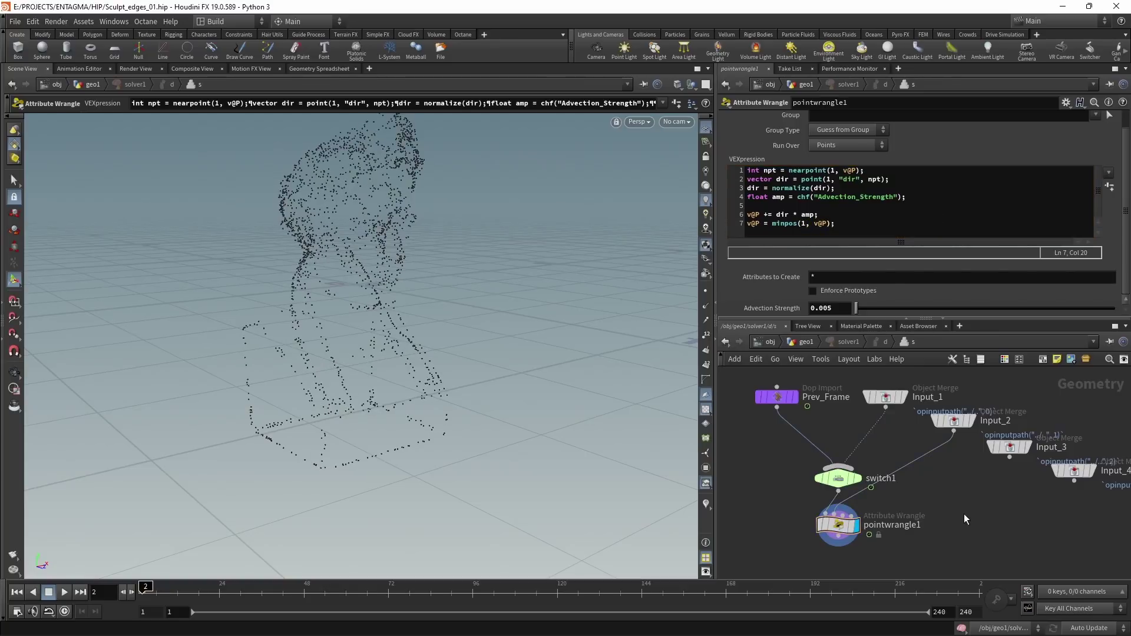
{"action": "key", "text": "ctrl+s"}
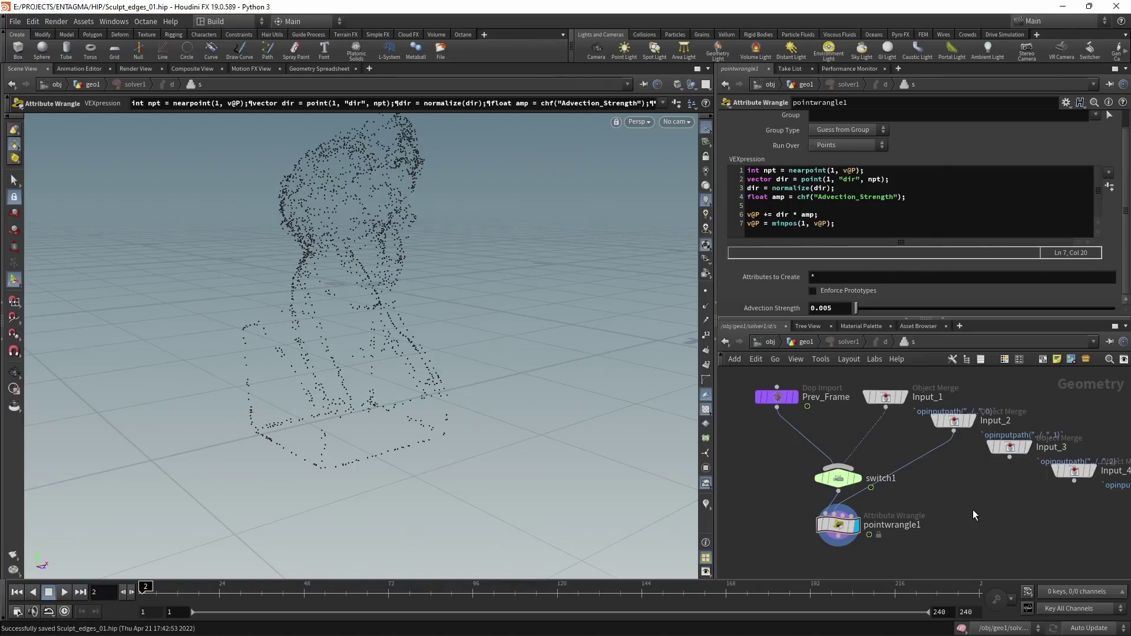
Step: Promote the inner wrangle's Advection Strength onto solver1 through Edit Parameter Interface
{"action": "key", "text": "u"}
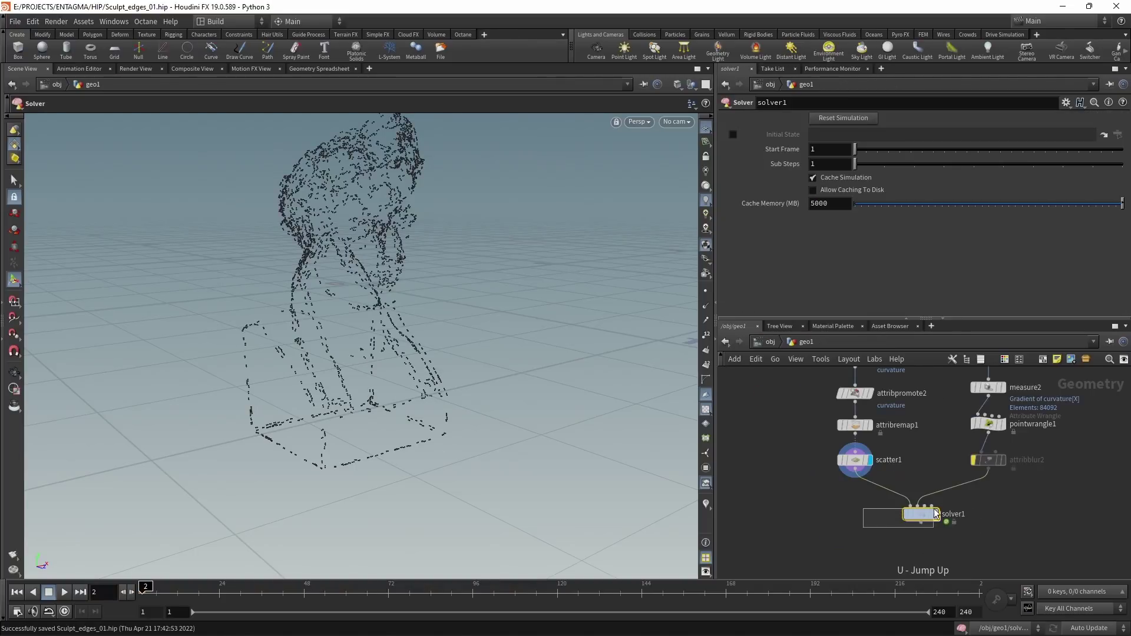
{"action": "left_click", "coordinate": [1067, 103]}
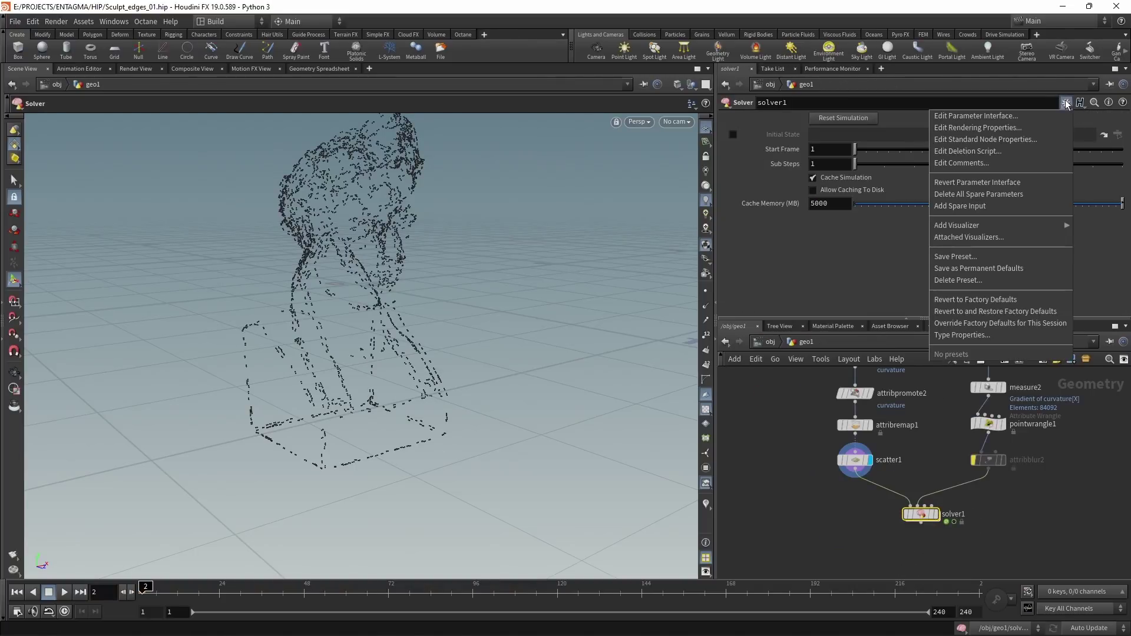
{"action": "left_click", "coordinate": [1020, 111]}
{"action": "left_click_drag", "start_coordinate": [925, 22], "coordinate": [602, 33]}
{"action": "left_click_drag", "start_coordinate": [892, 547], "coordinate": [939, 504]}
{"action": "double_click", "coordinate": [940, 504]}
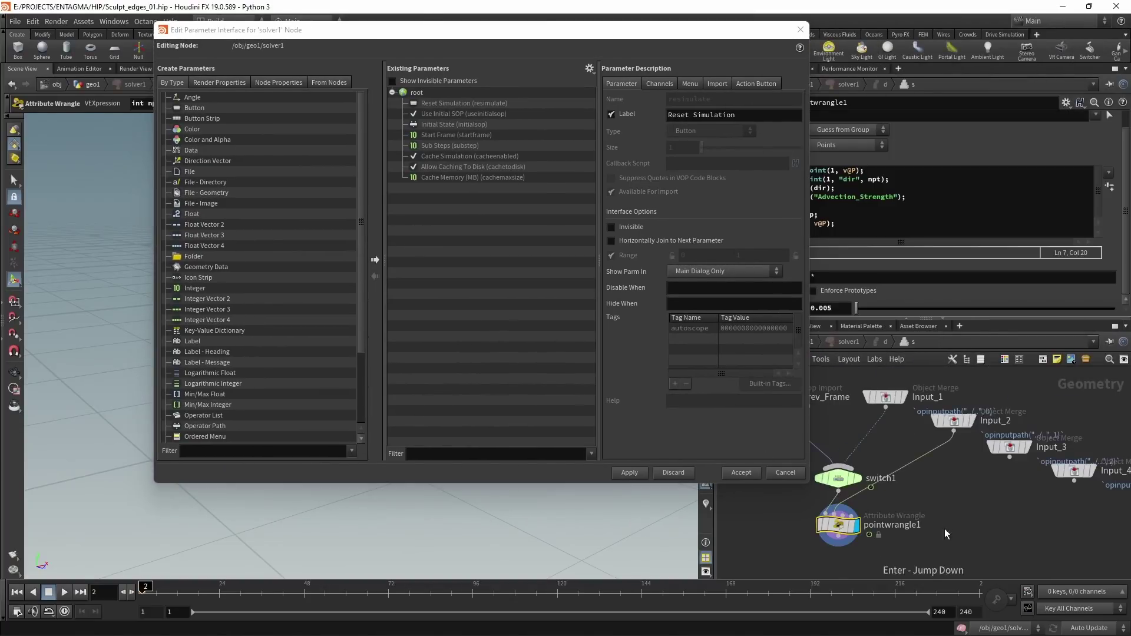
{"action": "left_click_drag", "start_coordinate": [761, 310], "coordinate": [380, 214]}
{"action": "left_click", "coordinate": [651, 477]}
{"action": "key", "text": "u"}
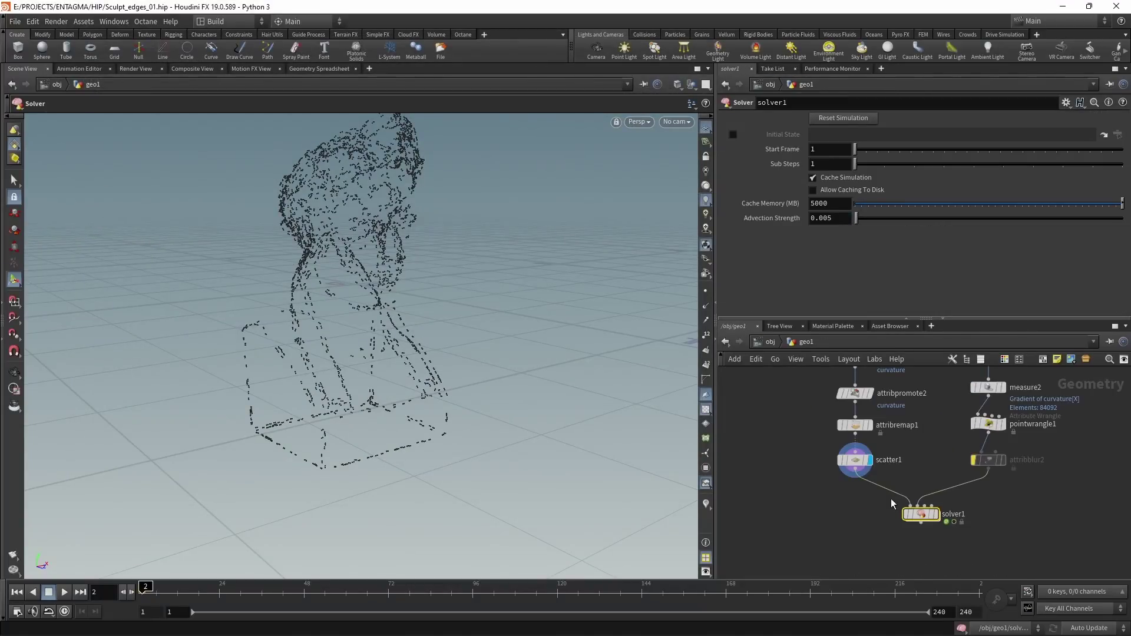
Step: Play the solver simulation from frame 1 to check it, then rewind
{"action": "mouse_move", "coordinate": [914, 522]}
{"action": "scroll", "coordinate": [915, 521], "scroll_direction": "up", "scroll_amount": 3}
{"action": "key", "text": "Left"}
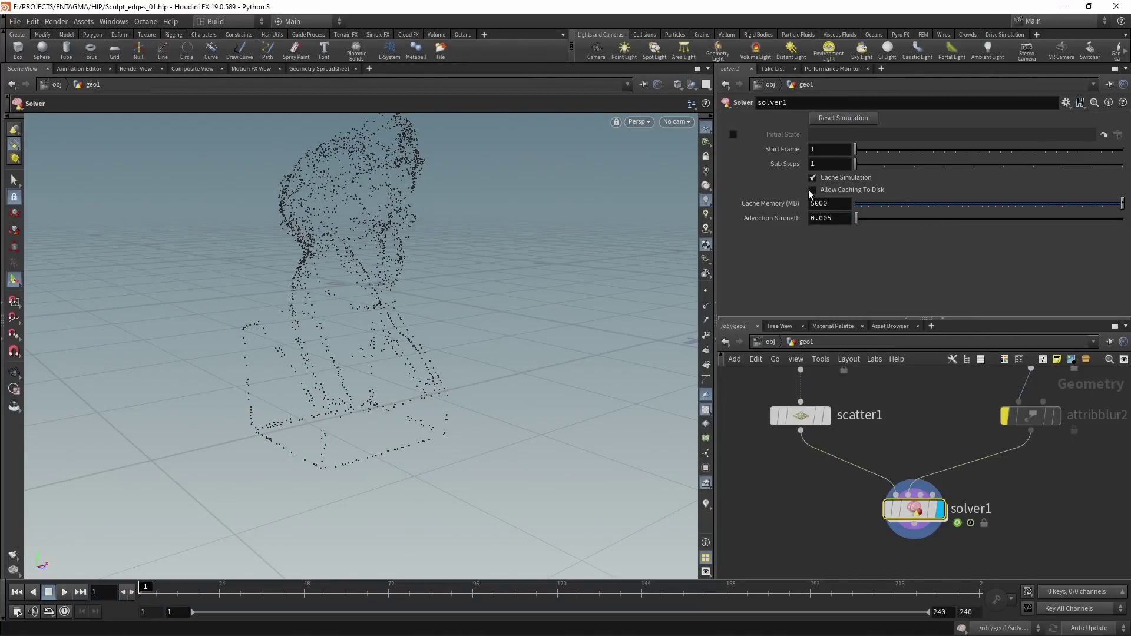
{"action": "left_click", "coordinate": [66, 592]}
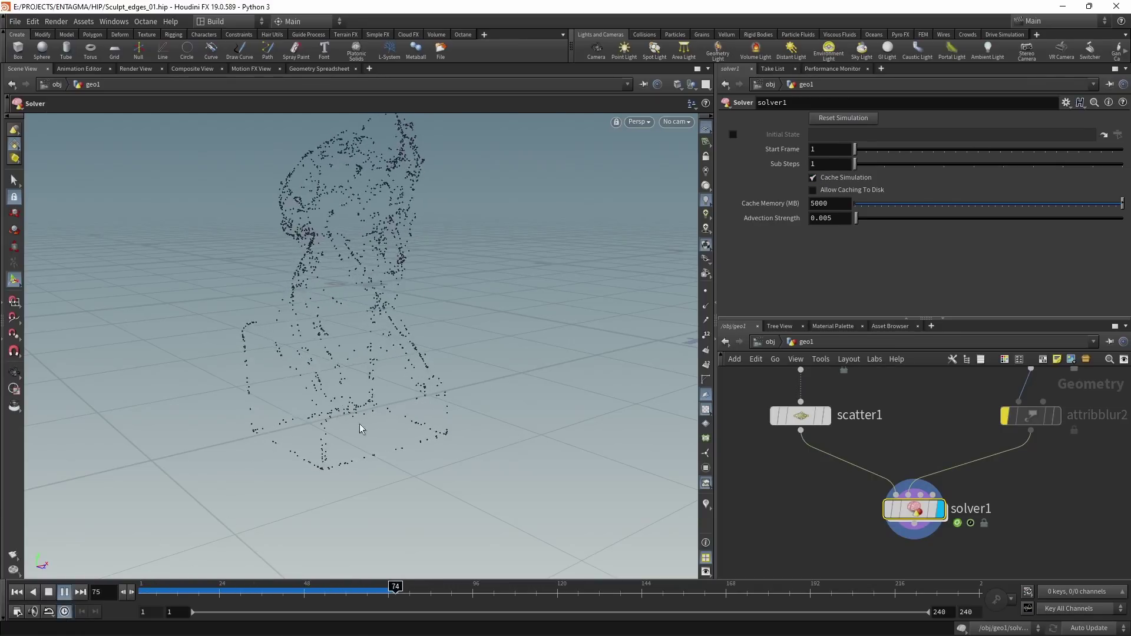
{"action": "left_click", "coordinate": [64, 592]}
{"action": "left_click", "coordinate": [17, 592]}
{"action": "middle_click_drag", "start_coordinate": [851, 495], "coordinate": [961, 438]}
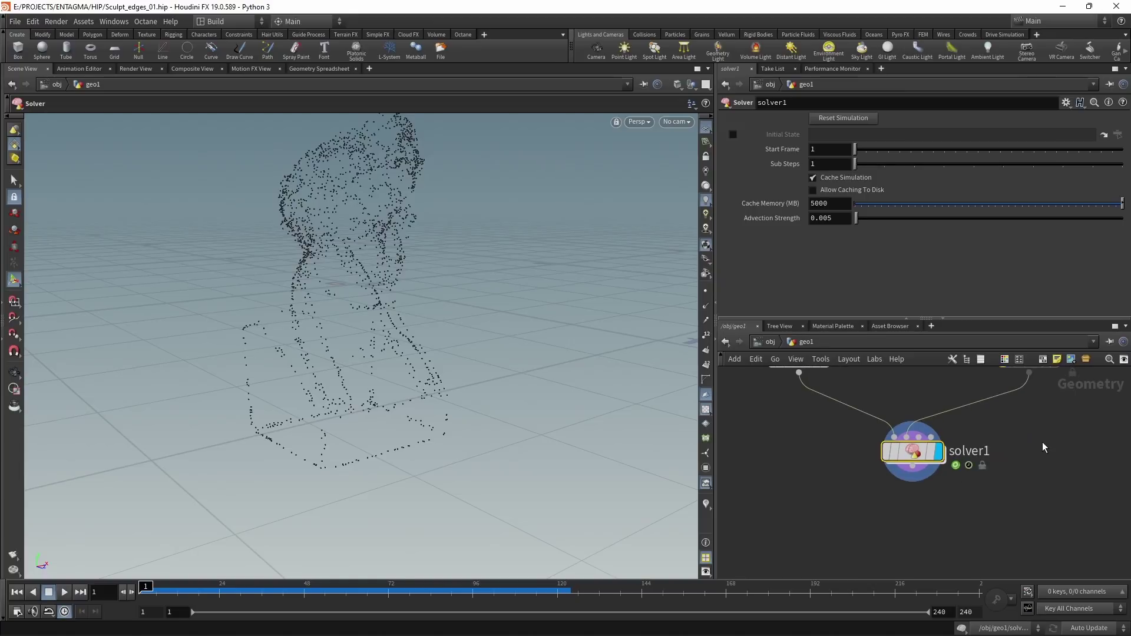
Step: Add a Trail node below solver1 set to Connect as Polygons with Trail Length $FF
{"action": "key", "text": "Tab"}
{"action": "type", "text": "trail"}
{"action": "key", "text": "Return"}
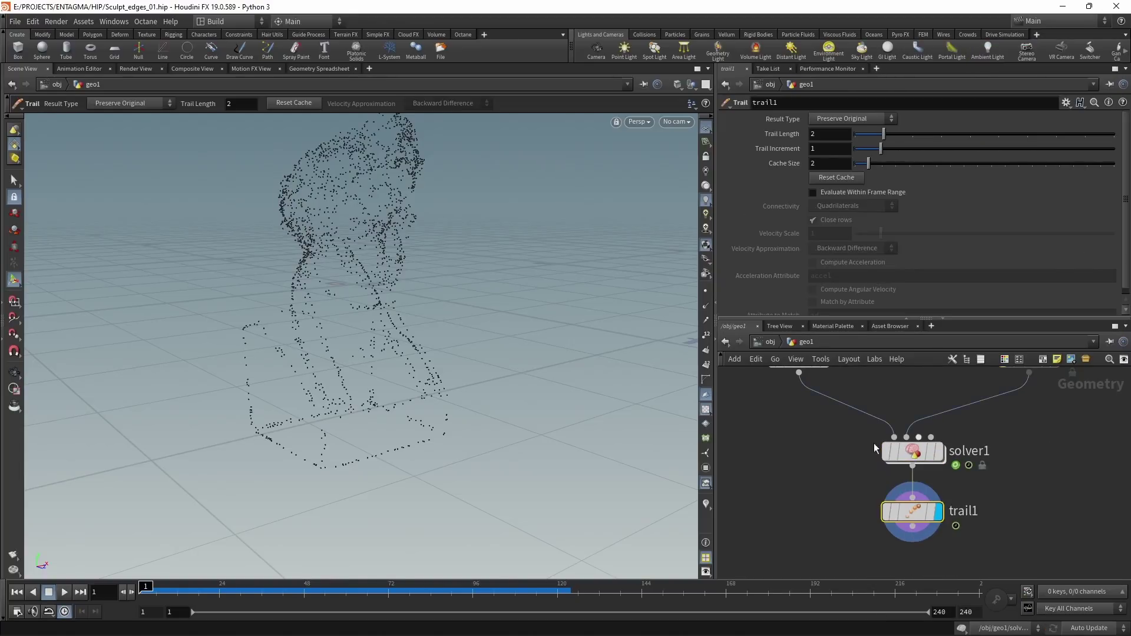
{"action": "key", "text": "Up"}
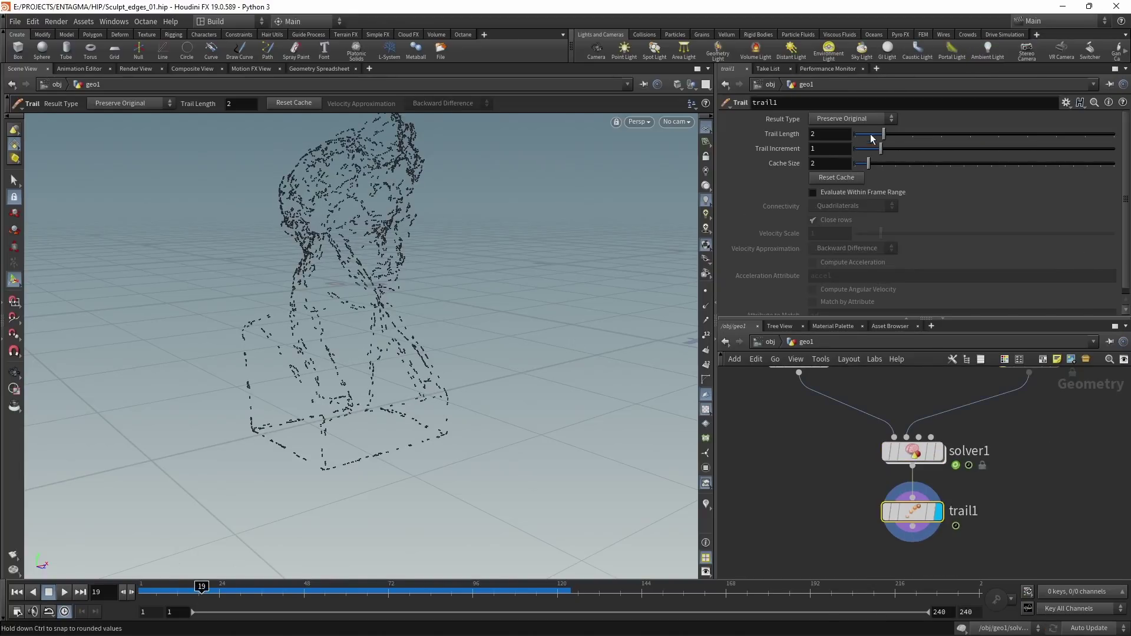
{"action": "left_click", "coordinate": [868, 118]}
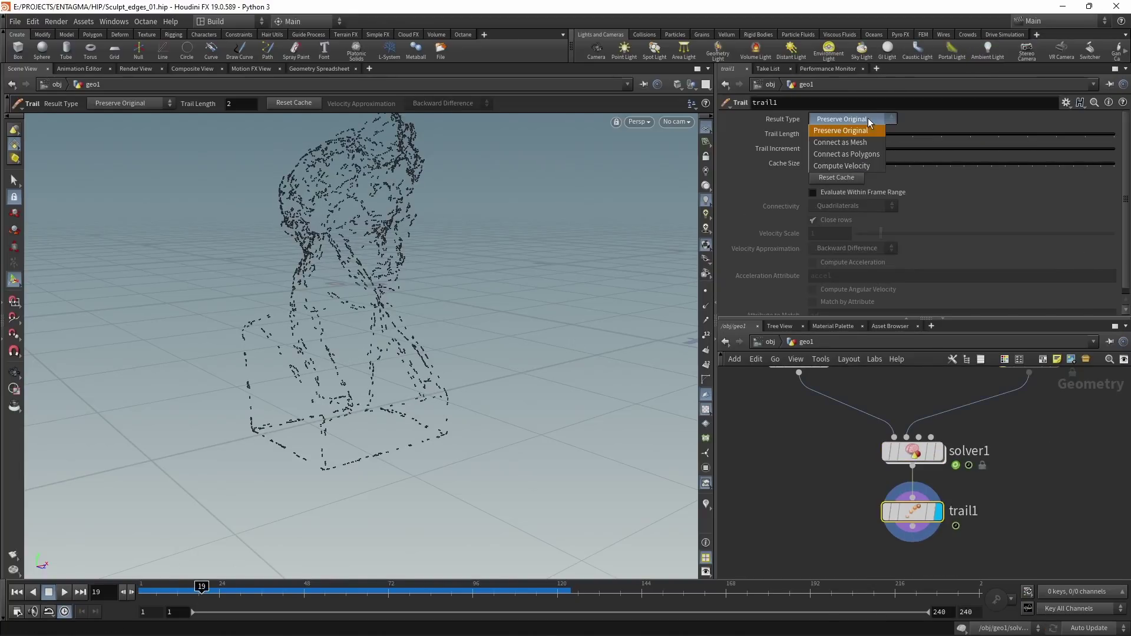
{"action": "left_click", "coordinate": [878, 155]}
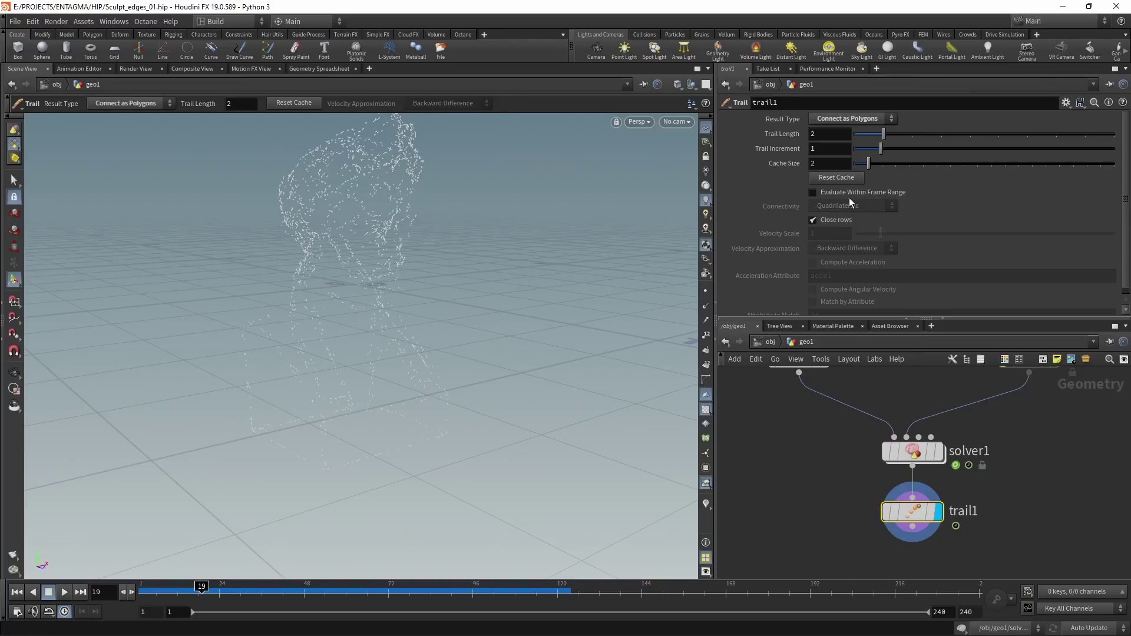
{"action": "left_click", "coordinate": [830, 136]}
{"action": "type", "text": "$FF"}
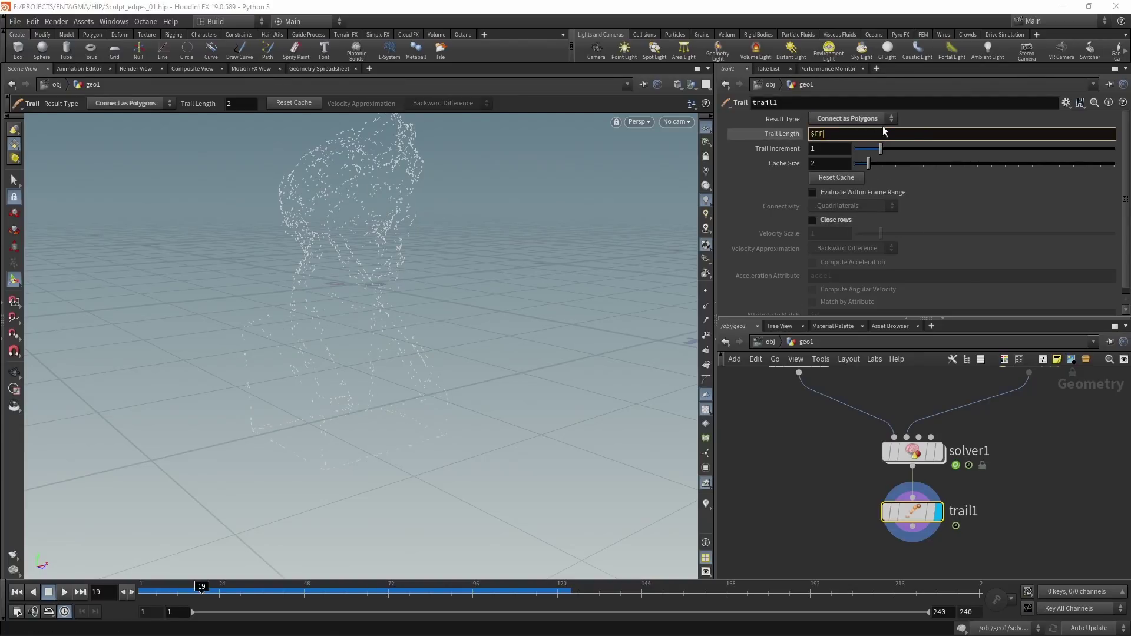
{"action": "left_click", "coordinate": [833, 521]}
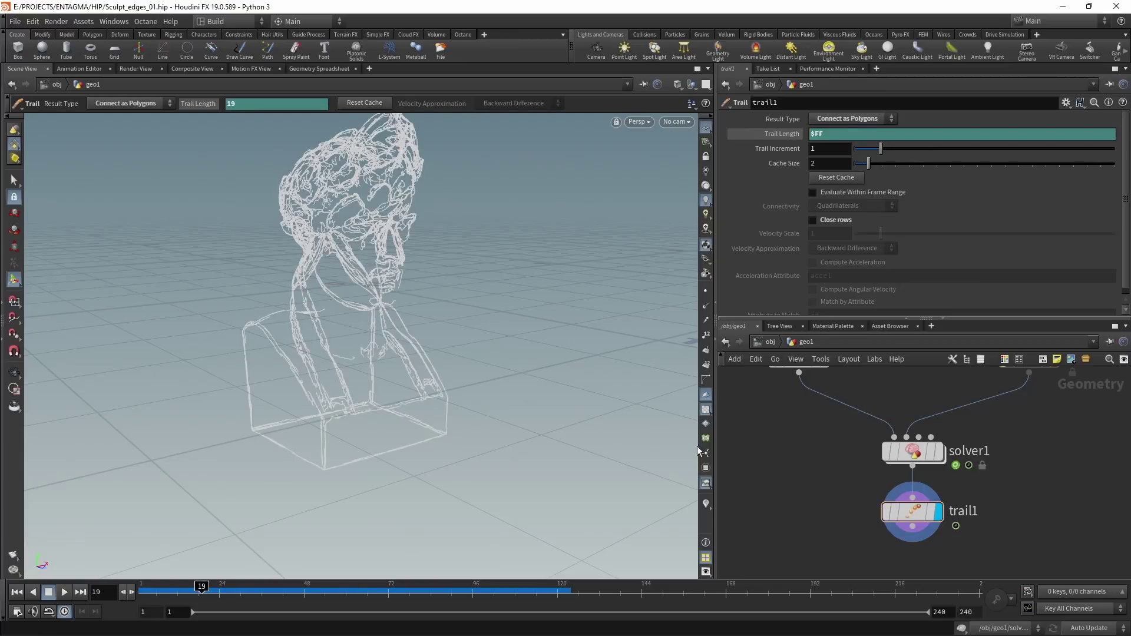
Step: Replay from frame 1 and orbit around the bust to view the line trails
{"action": "left_click", "coordinate": [16, 592]}
{"action": "left_click", "coordinate": [64, 592]}
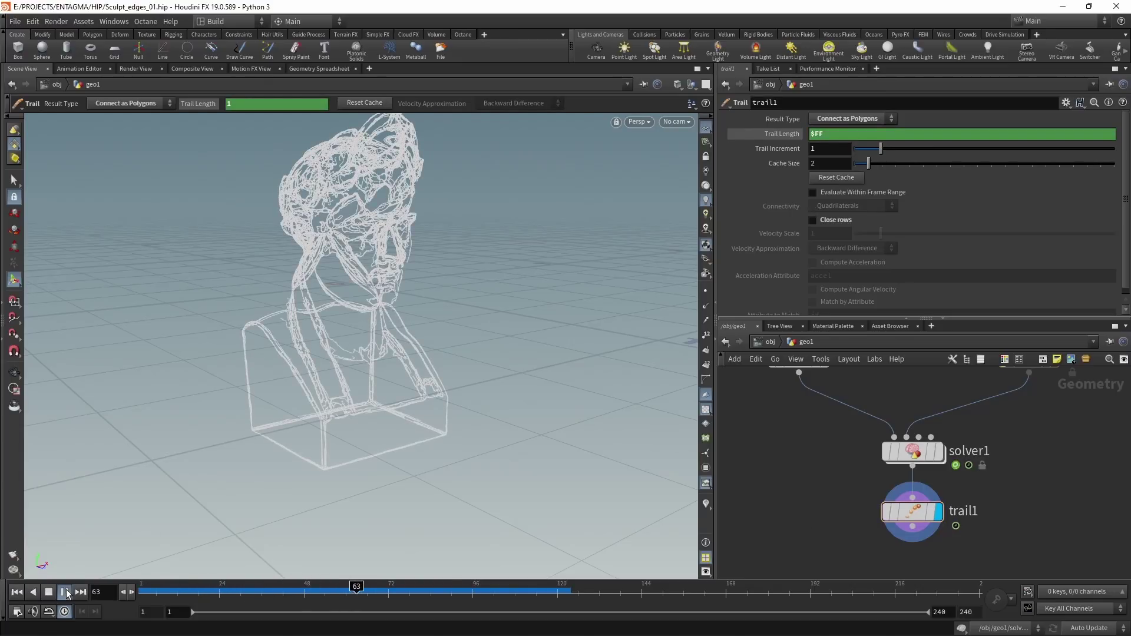
{"action": "left_click_drag", "start_coordinate": [162, 389], "coordinate": [538, 387], "text": "alt"}
{"action": "scroll", "coordinate": [538, 386], "scroll_direction": "down", "scroll_amount": 3}
{"action": "scroll", "coordinate": [829, 454], "scroll_direction": "down", "scroll_amount": 4}
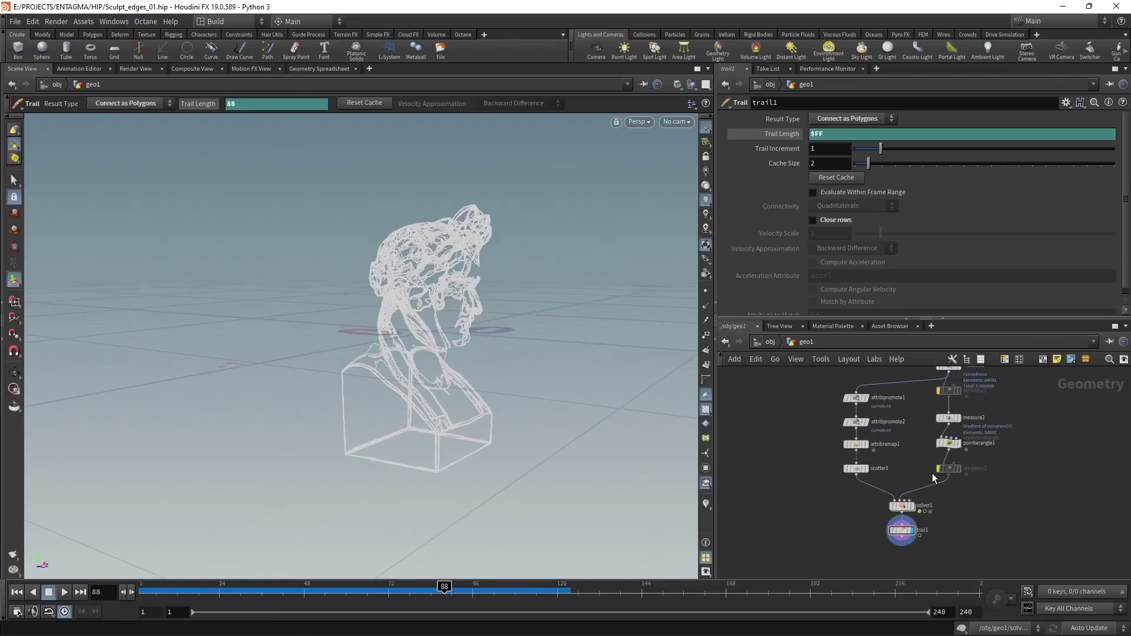
Step: Move the camera closer to the trail-line bust and save the scene
{"action": "key", "text": "Escape"}
{"action": "mouse_move", "coordinate": [448, 377]}
{"action": "left_mouse_down"}
{"action": "mouse_move", "coordinate": [377, 371]}
{"action": "mouse_move", "coordinate": [484, 344]}
{"action": "mouse_move", "coordinate": [530, 303]}
{"action": "mouse_move", "coordinate": [493, 309]}
{"action": "mouse_move", "coordinate": [442, 371]}
{"action": "left_mouse_up"}
{"action": "key", "text": "Return"}
{"action": "key", "text": "ctrl+s"}
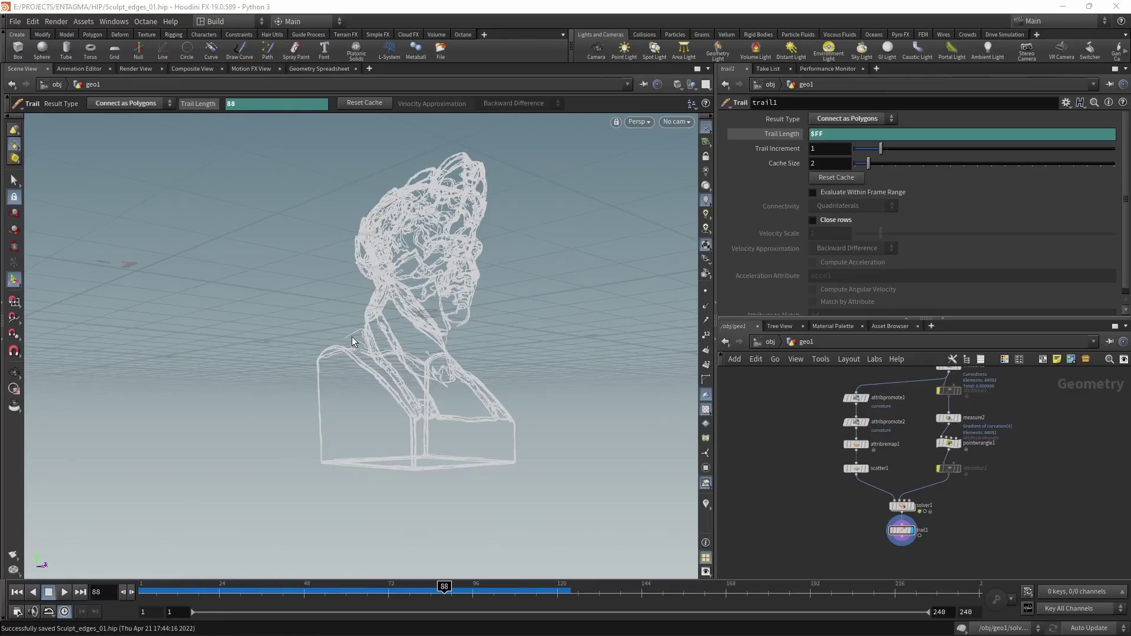
Step: Zoom the network editor and bring up the node-creation search below trail1
{"action": "scroll", "coordinate": [975, 520], "scroll_direction": "up", "scroll_amount": 2}
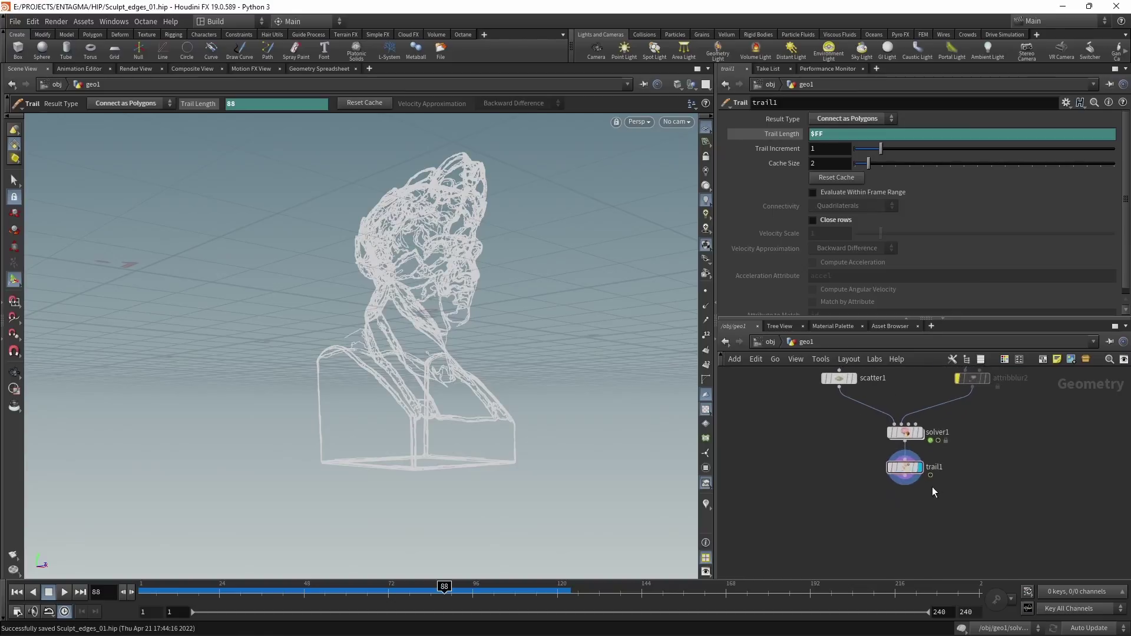
{"action": "left_click_drag", "start_coordinate": [881, 467], "coordinate": [878, 462]}
{"action": "key", "text": "Tab"}
Step: Add a Resample node after trail1 with a segment Length of 0.001
{"action": "type", "text": "resampl"}
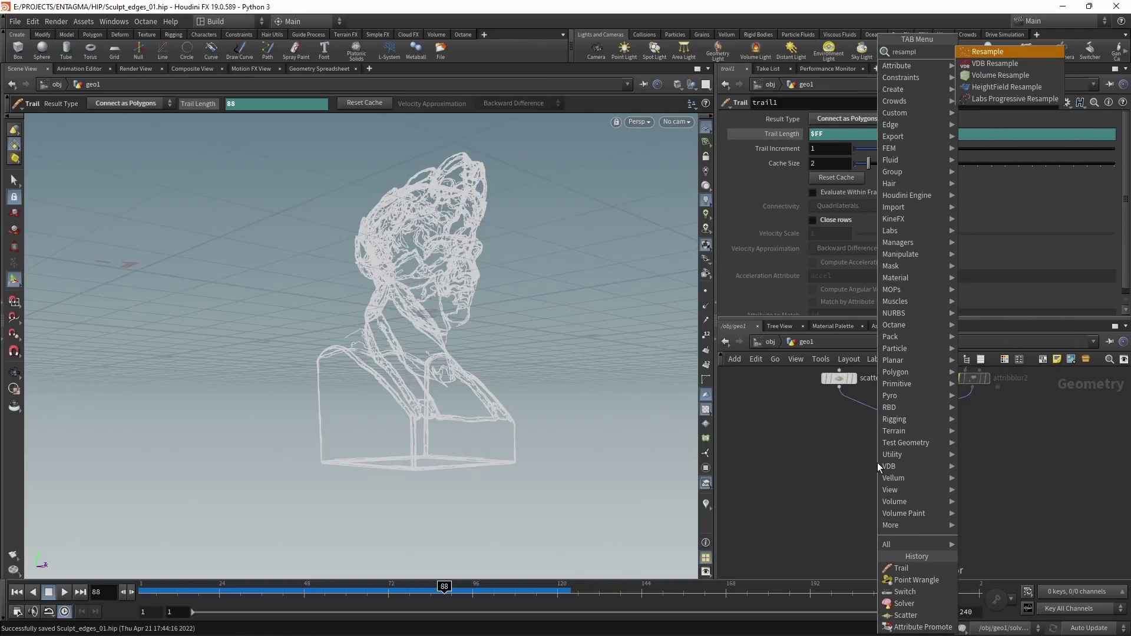
{"action": "key", "text": "Return"}
{"action": "scroll", "coordinate": [678, 219], "scroll_direction": "up", "scroll_amount": 5}
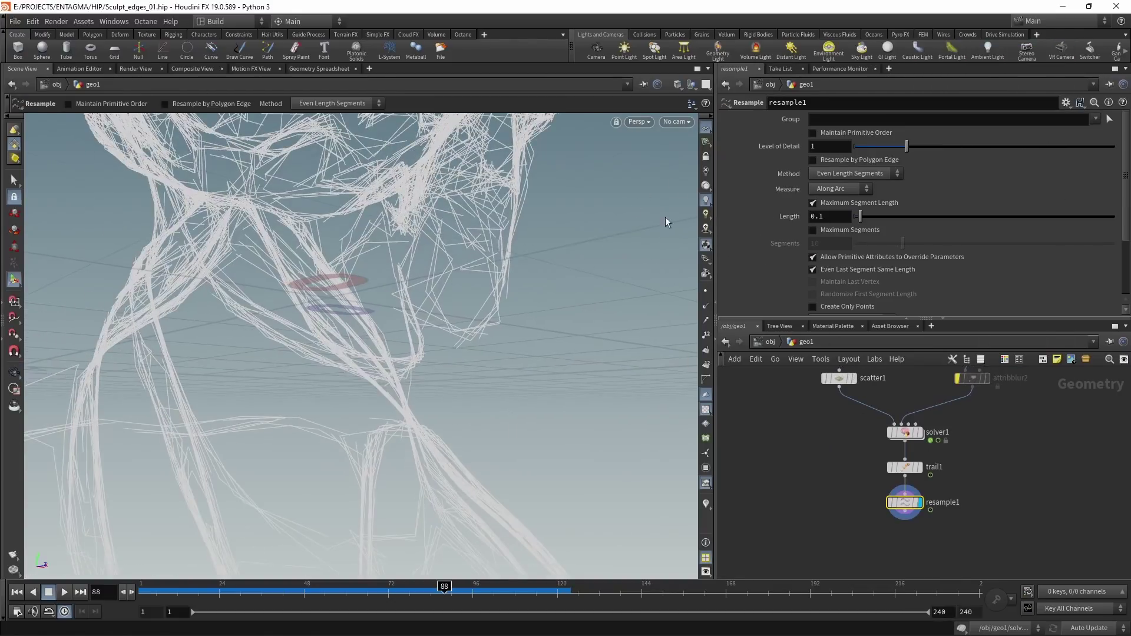
{"action": "left_click", "coordinate": [825, 216]}
{"action": "key", "text": "BackSpace"}
{"action": "type", "text": "01"}
{"action": "key", "text": "Return"}
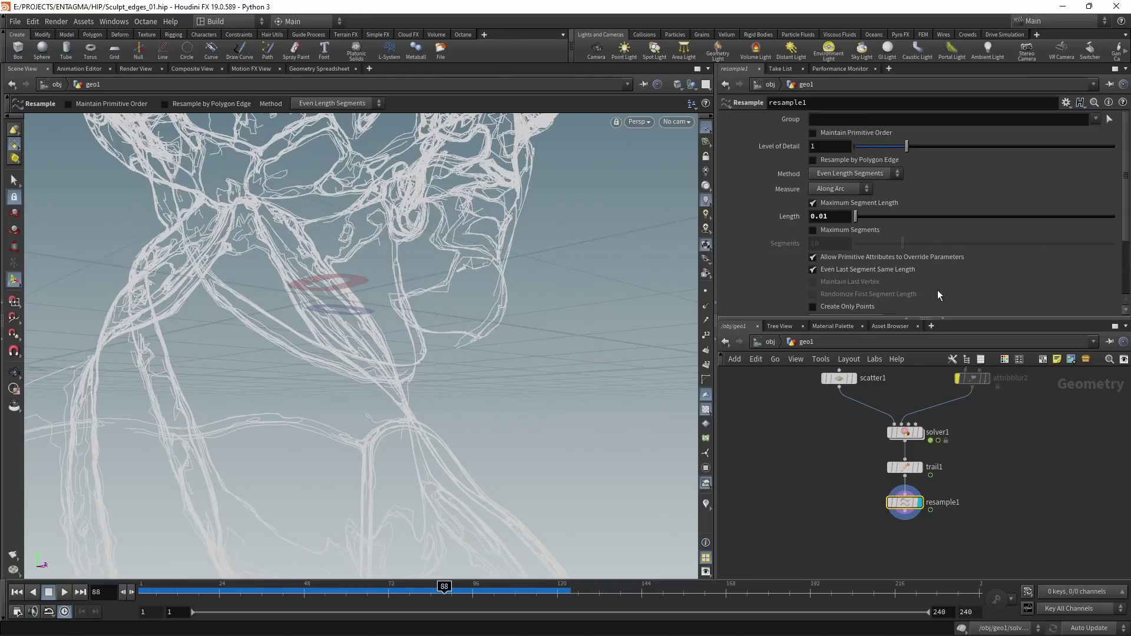
{"action": "left_click", "coordinate": [829, 216]}
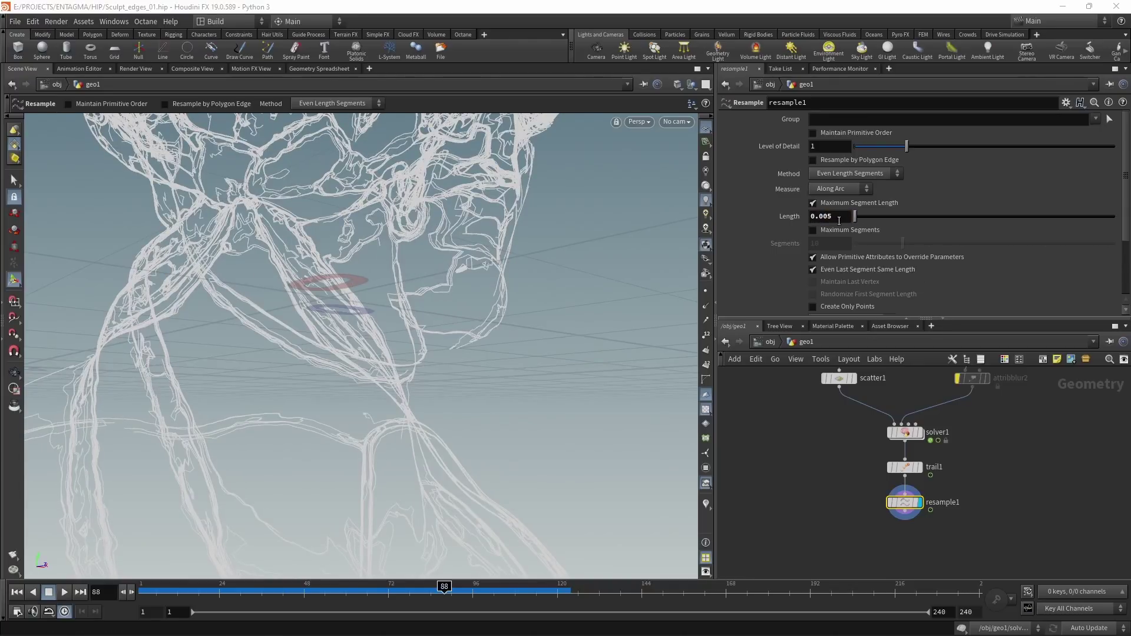
{"action": "type", "text": "5"}
{"action": "key", "text": "Return"}
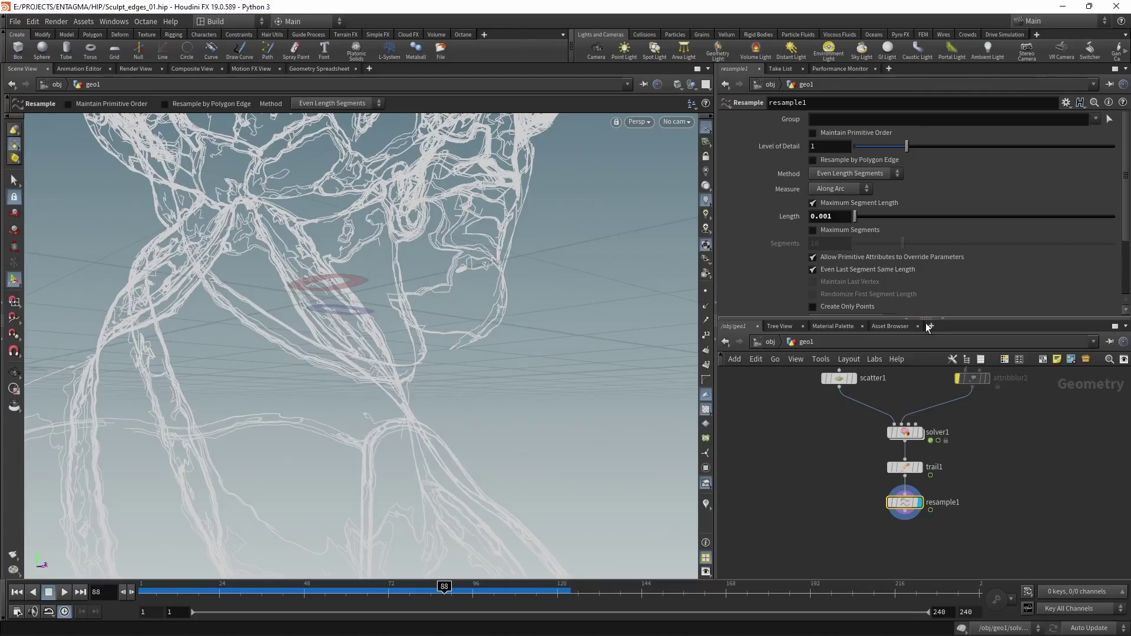
Step: Treat polygons as Subdivision Curves and enable the Curve U Attribute
{"action": "left_click_drag", "start_coordinate": [929, 327], "coordinate": [918, 409]}
{"action": "left_click", "coordinate": [875, 318]}
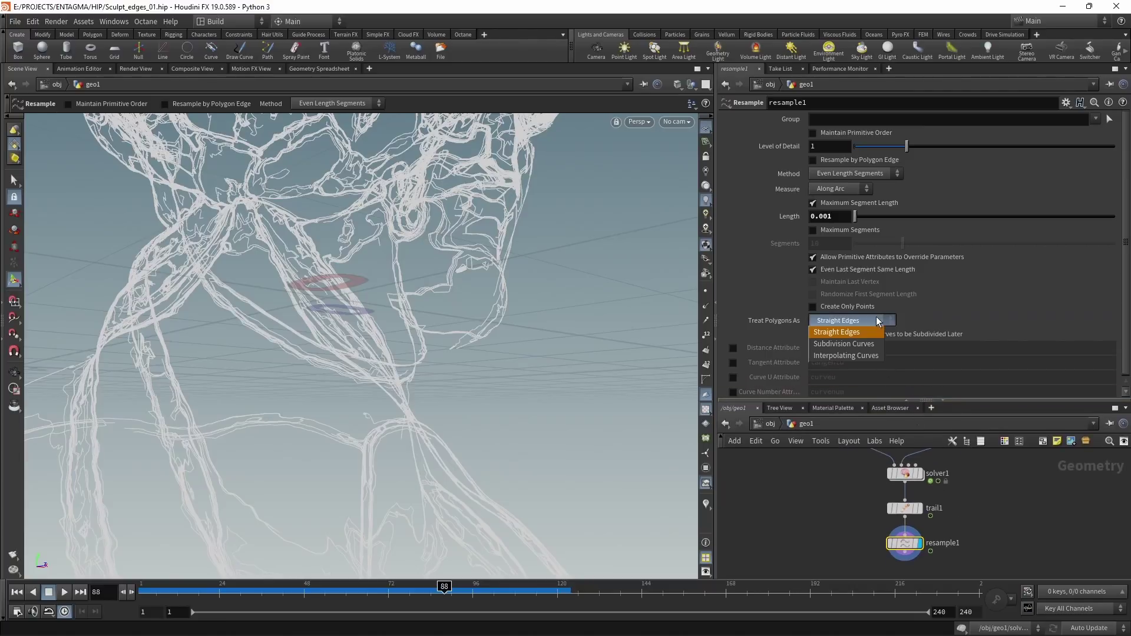
{"action": "left_click", "coordinate": [848, 332]}
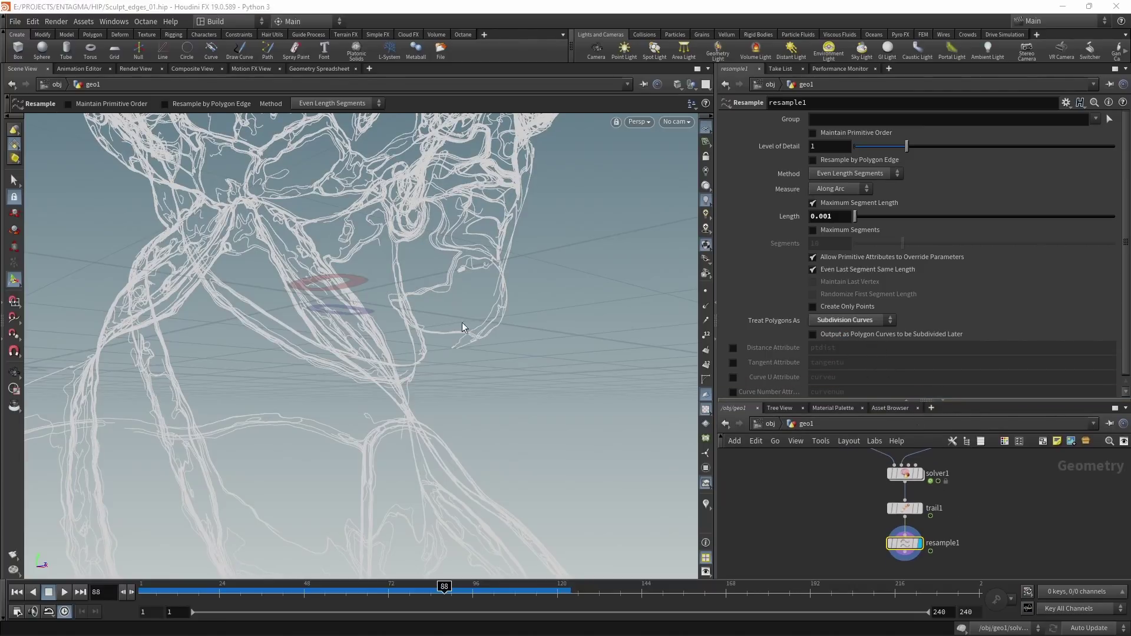
{"action": "left_click", "coordinate": [733, 378]}
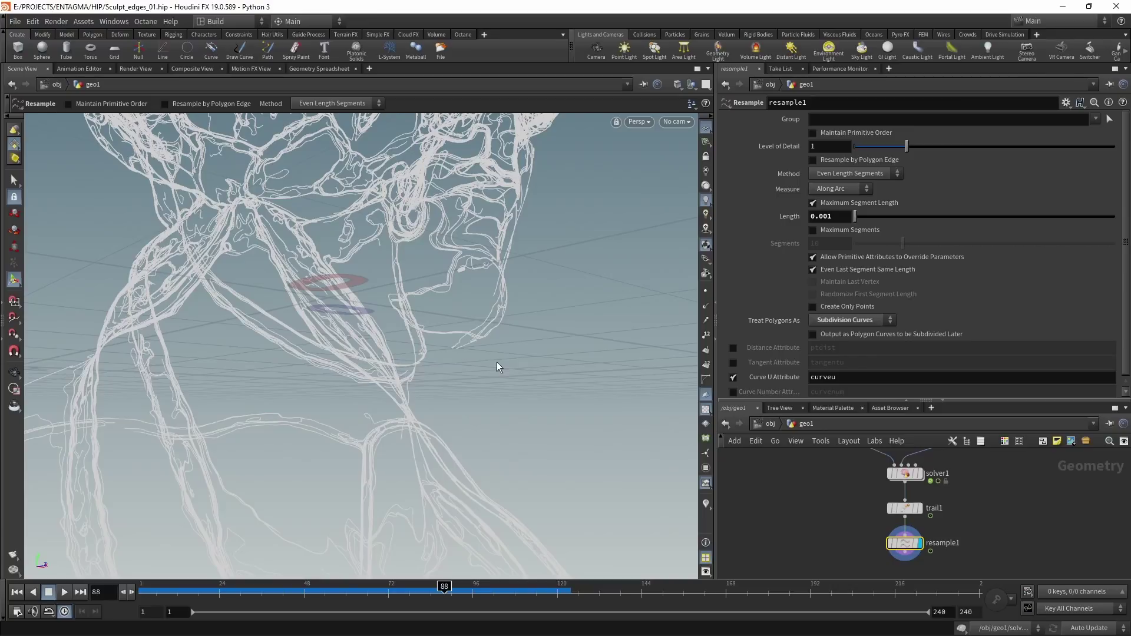
Step: Add an Attribute Wrangle below resample1
{"action": "middle_click_drag", "start_coordinate": [975, 554], "coordinate": [969, 482]}
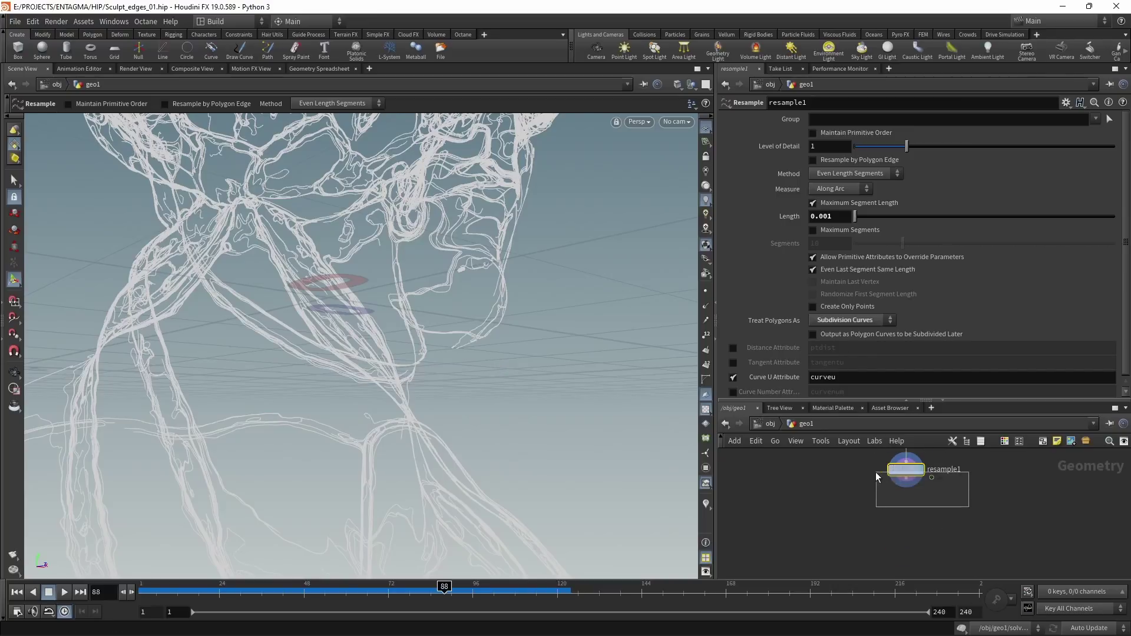
{"action": "key", "text": "Tab"}
{"action": "type", "text": "attrib"}
{"action": "key", "text": "Return"}
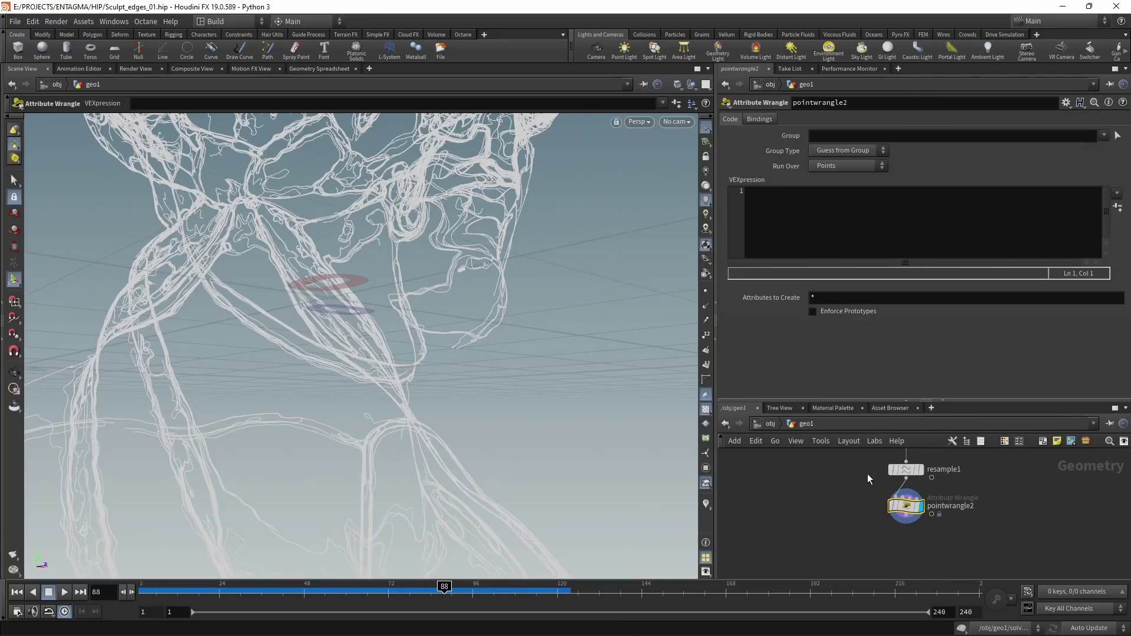
Step: Write a chf("Overall_Scale") amp line, create its parameter, and set Overall Scale to 0.002
{"action": "left_click", "coordinate": [946, 243]}
{"action": "type", "text": "float amp"}
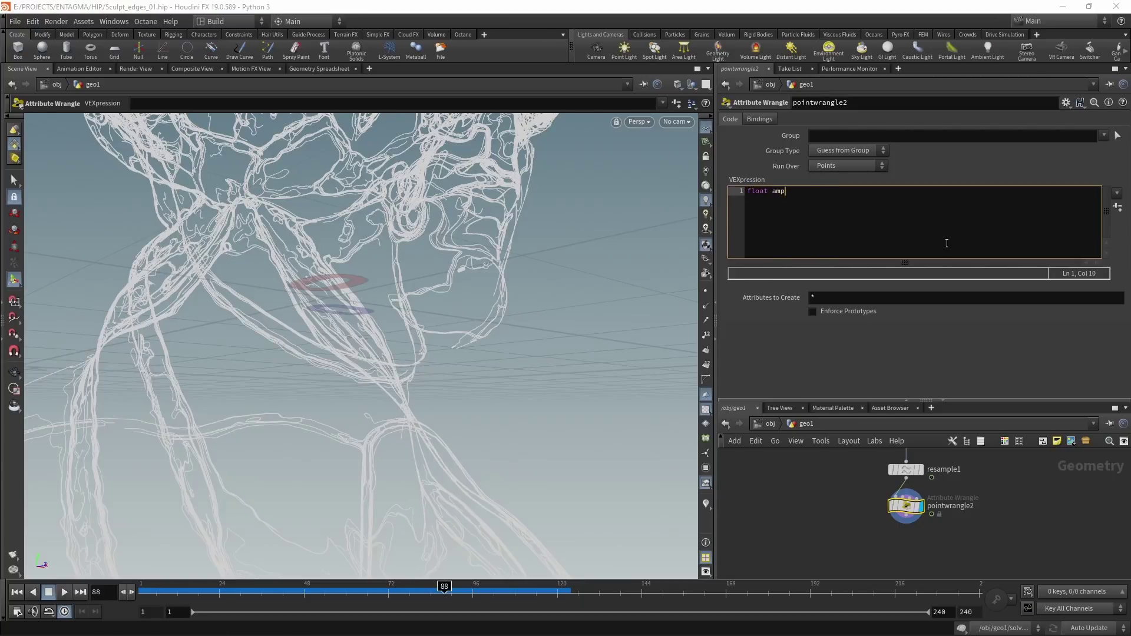
{"action": "type", "text": " = chf(\"\");"}
{"action": "key", "text": "Left"}
{"action": "key", "text": "Left"}
{"action": "key", "text": "Left"}
{"action": "type", "text": "Overall_Scale"}
{"action": "left_click", "coordinate": [1118, 207]}
{"action": "left_click", "coordinate": [936, 191]}
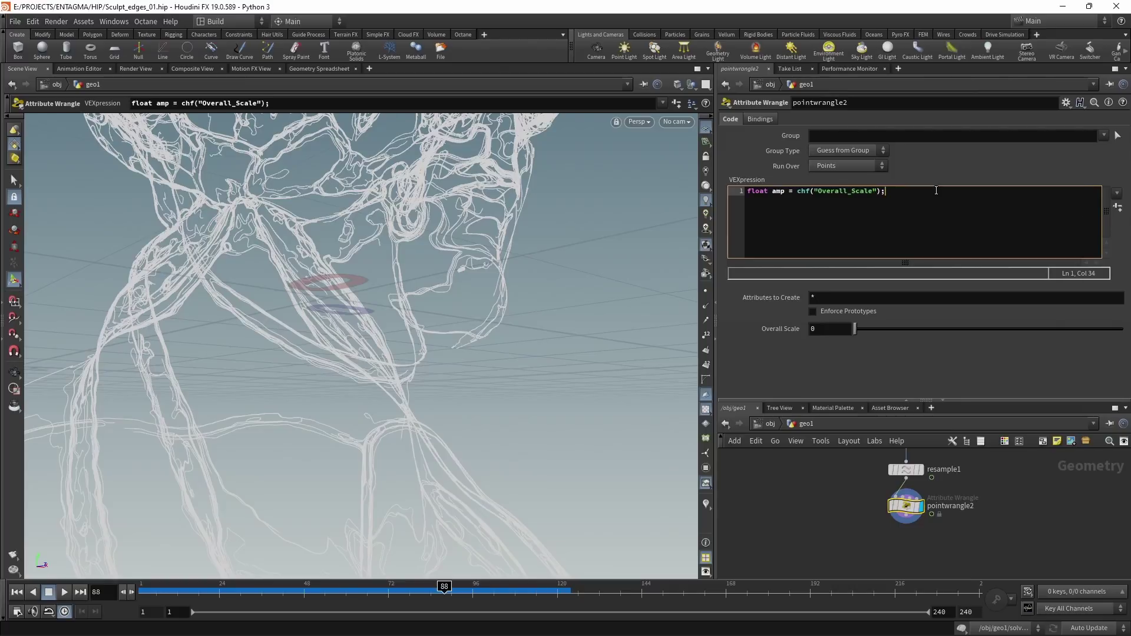
{"action": "left_click", "coordinate": [826, 328]}
{"action": "type", "text": "0.002"}
{"action": "key", "text": "Return"}
{"action": "left_click", "coordinate": [929, 226]}
{"action": "key", "text": "Return"}
{"action": "type", "text": "f@wid"}
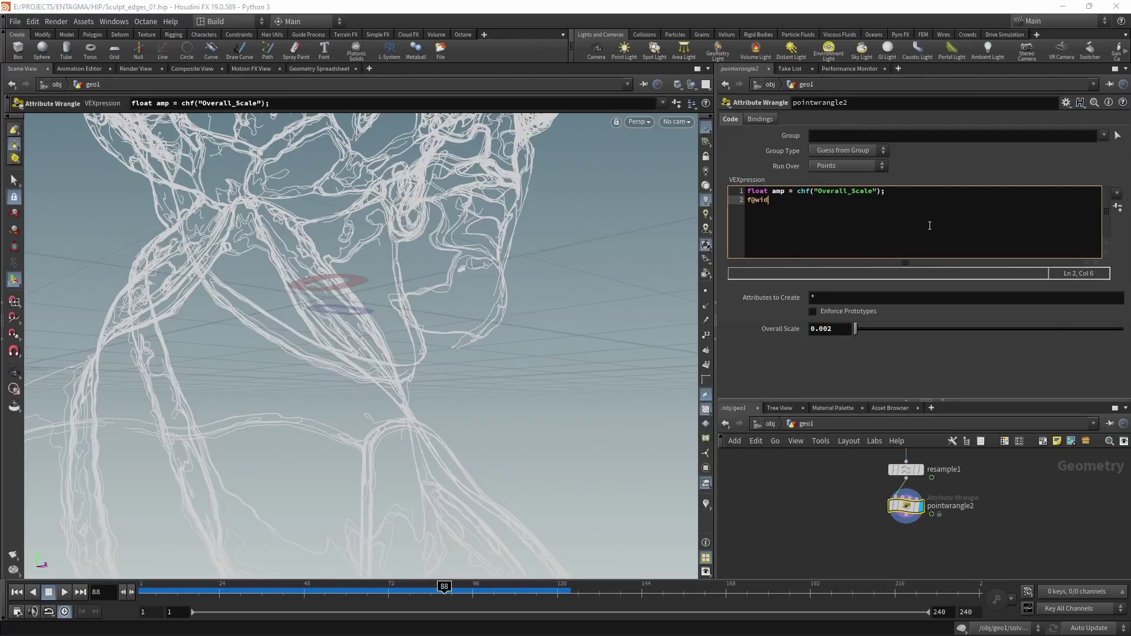
{"action": "type", "text": "th = chramp();"}
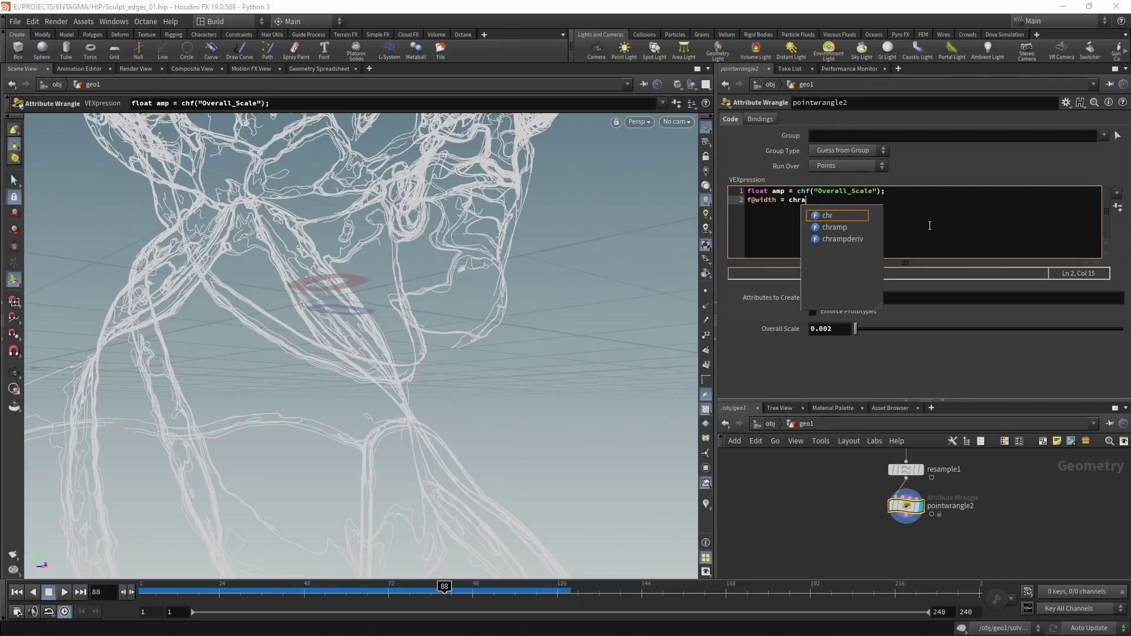
{"action": "key", "text": "Left"}
{"action": "key", "text": "Left"}
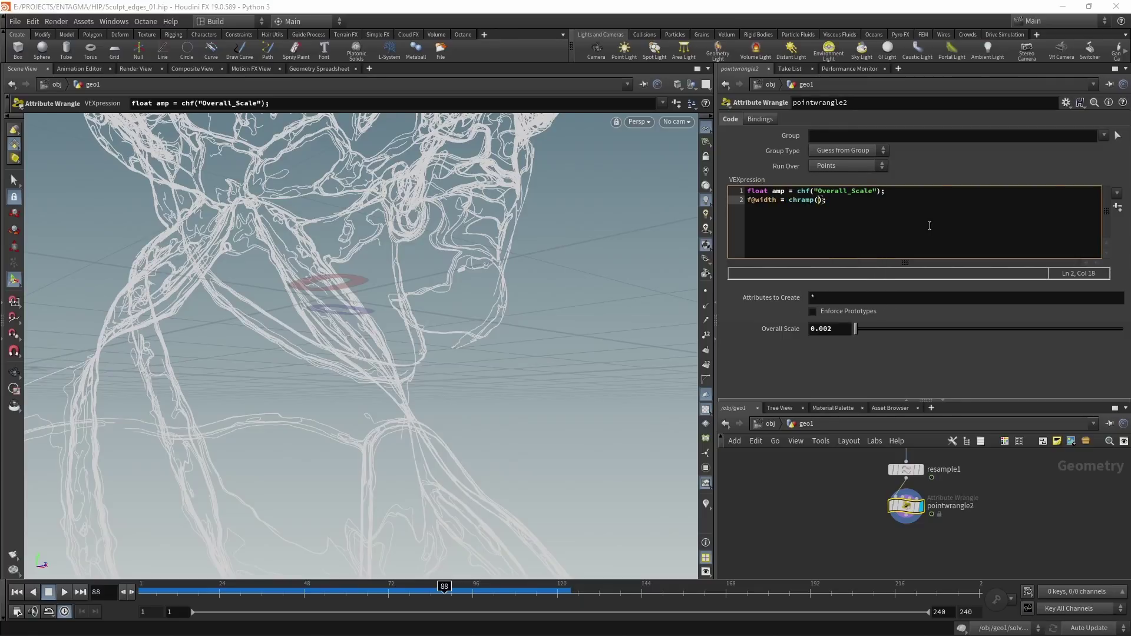
{"action": "type", "text": "\""}
{"action": "type", "text": "Ramp_"}
{"action": "type", "text": "W"}
{"action": "type", "text": "idth\", "}
{"action": "type", "text": "@c"}
{"action": "type", "text": "urve"}
{"action": "type", "text": "f"}
{"action": "key", "text": "Right"}
{"action": "key", "text": "Right"}
{"action": "key", "text": "Right"}
{"action": "key", "text": "Right"}
{"action": "key", "text": "Right"}
{"action": "key", "text": "Right"}
{"action": "key", "text": "Right"}
{"action": "type", "text": "*amp"}
{"action": "left_click", "coordinate": [1117, 208]}
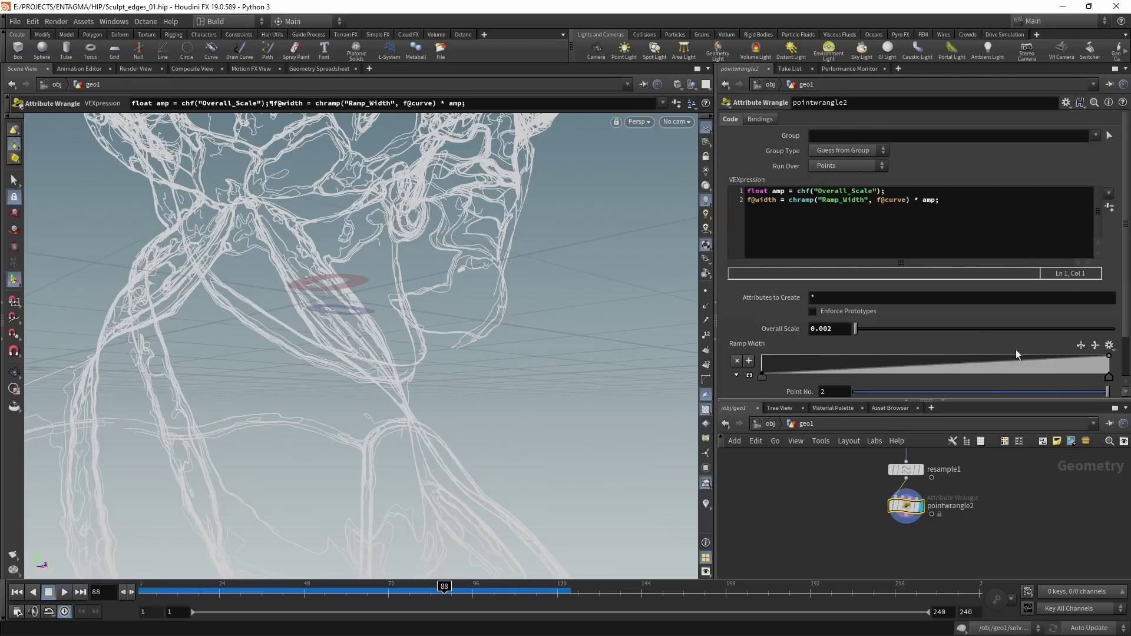
Step: Shape the Ramp Width so width peaks early and tapers off, then save the scene
{"action": "left_click_drag", "start_coordinate": [966, 357], "coordinate": [928, 348]}
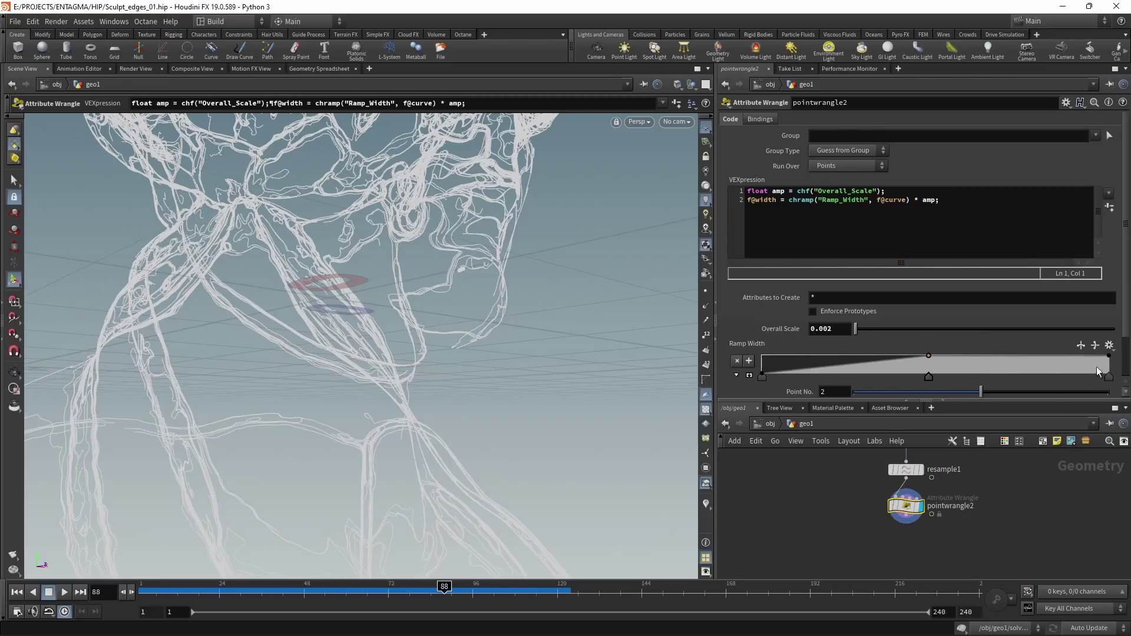
{"action": "left_click_drag", "start_coordinate": [1109, 357], "coordinate": [1108, 374]}
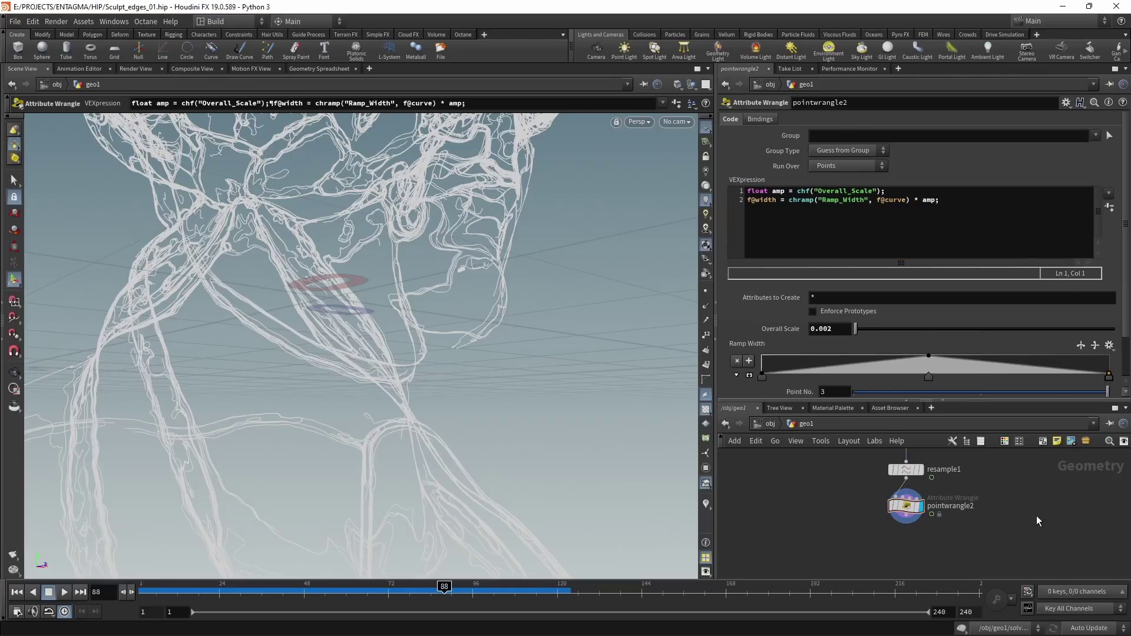
{"action": "key", "text": "ctrl+s"}
Step: Create cam1 at object level, lock it to the view, and frame the whole bust
{"action": "key", "text": "u"}
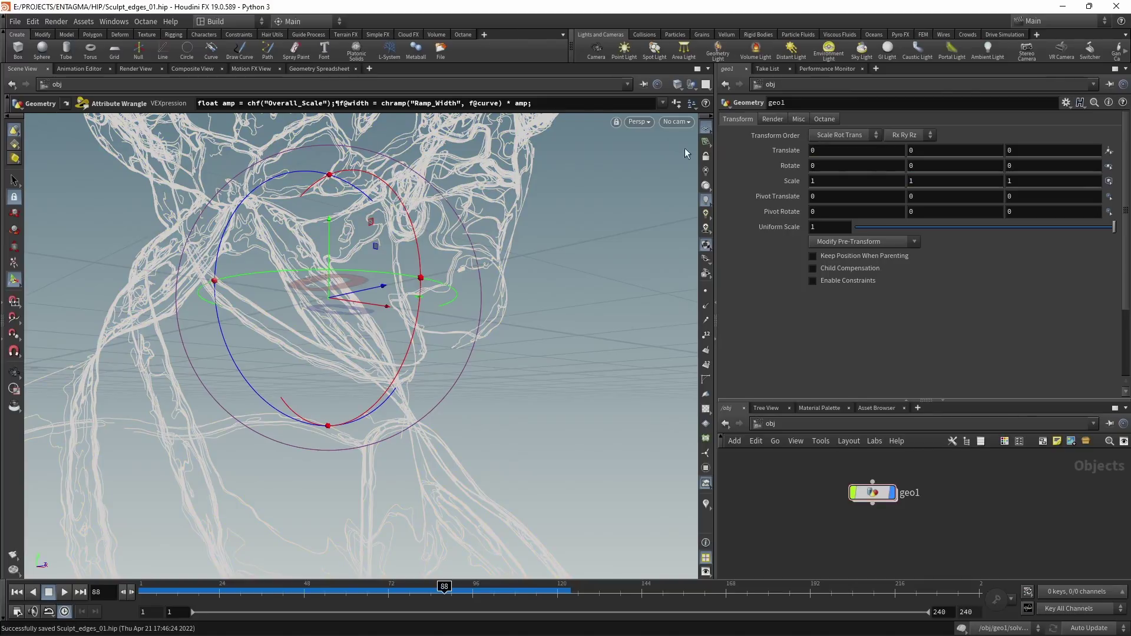
{"action": "left_click", "coordinate": [596, 48]}
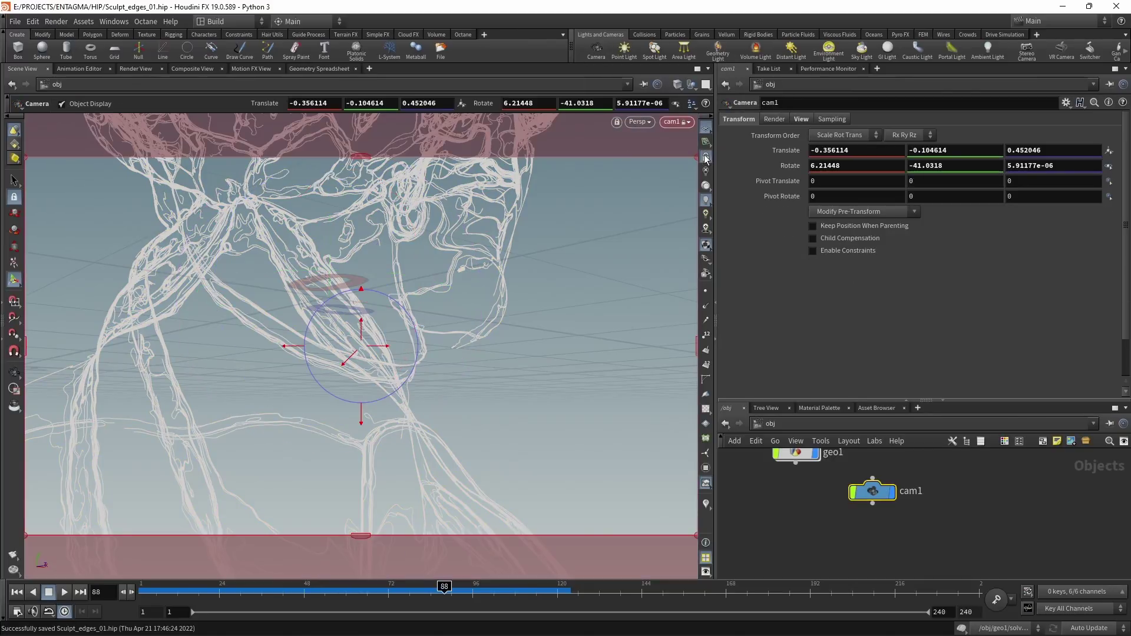
{"action": "left_click", "coordinate": [706, 156]}
{"action": "key", "text": "Escape"}
{"action": "scroll", "coordinate": [601, 297], "scroll_direction": "down", "scroll_amount": 5}
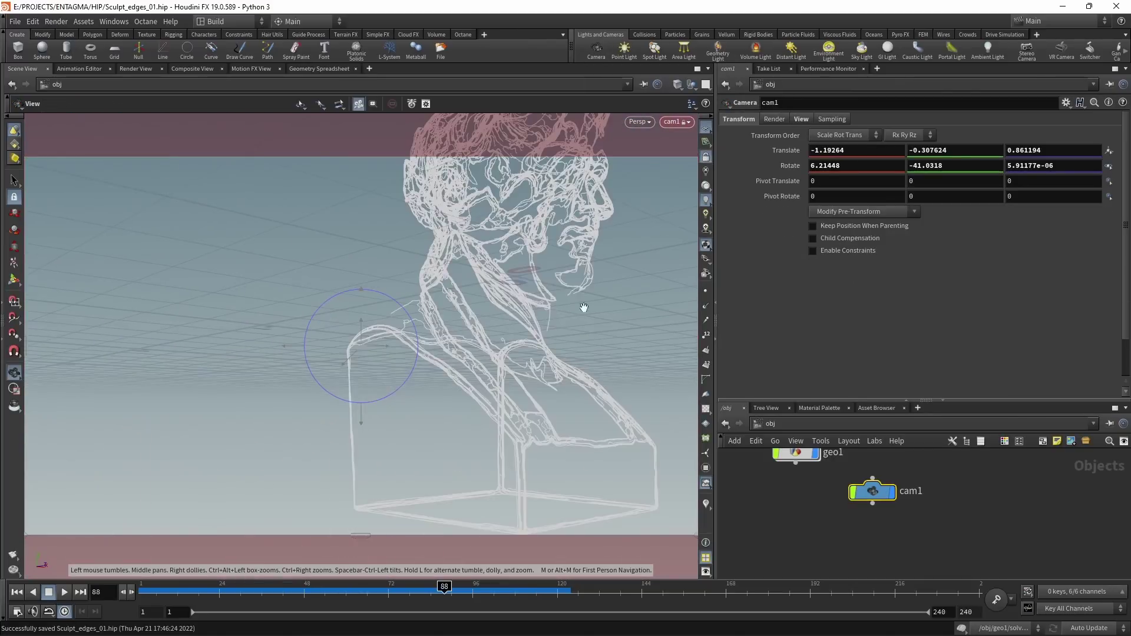
{"action": "left_click_drag", "start_coordinate": [380, 385], "coordinate": [426, 353]}
{"action": "key", "text": "Return"}
{"action": "left_click", "coordinate": [789, 408]}
{"action": "left_click", "coordinate": [801, 408]}
{"action": "left_click", "coordinate": [800, 407]}
Step: Set up extra network tabs showing the output and materials networks
{"action": "left_click", "coordinate": [1109, 423]}
{"action": "left_click", "coordinate": [1056, 506]}
{"action": "key", "text": "h"}
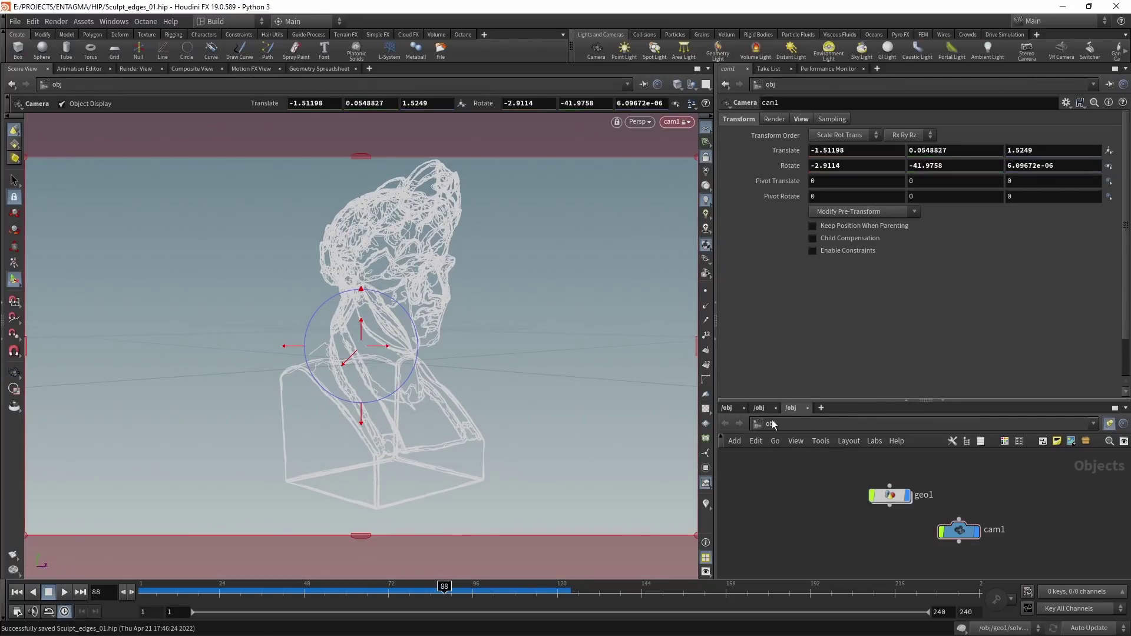
{"action": "left_click", "coordinate": [774, 424]}
{"action": "left_click", "coordinate": [785, 492]}
{"action": "left_click", "coordinate": [769, 424]}
{"action": "left_click", "coordinate": [786, 468]}
Step: Create an Octane render target in the materials network and bring Octane_ROP1 into view
{"action": "left_click", "coordinate": [463, 35]}
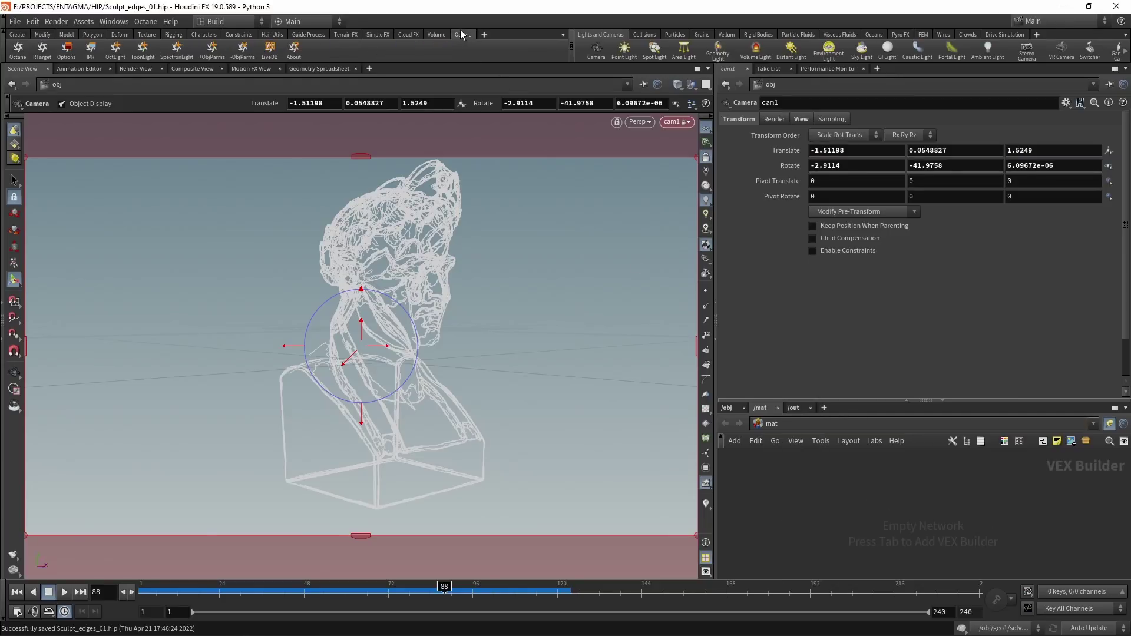
{"action": "left_click", "coordinate": [42, 49]}
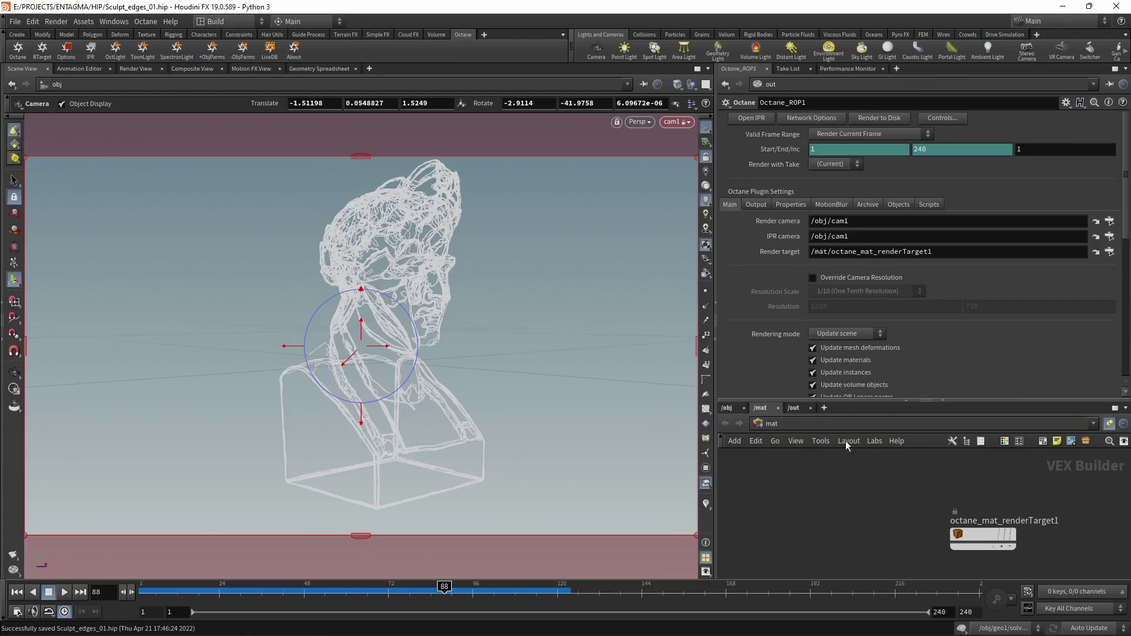
{"action": "left_click_drag", "start_coordinate": [925, 492], "coordinate": [1029, 563]}
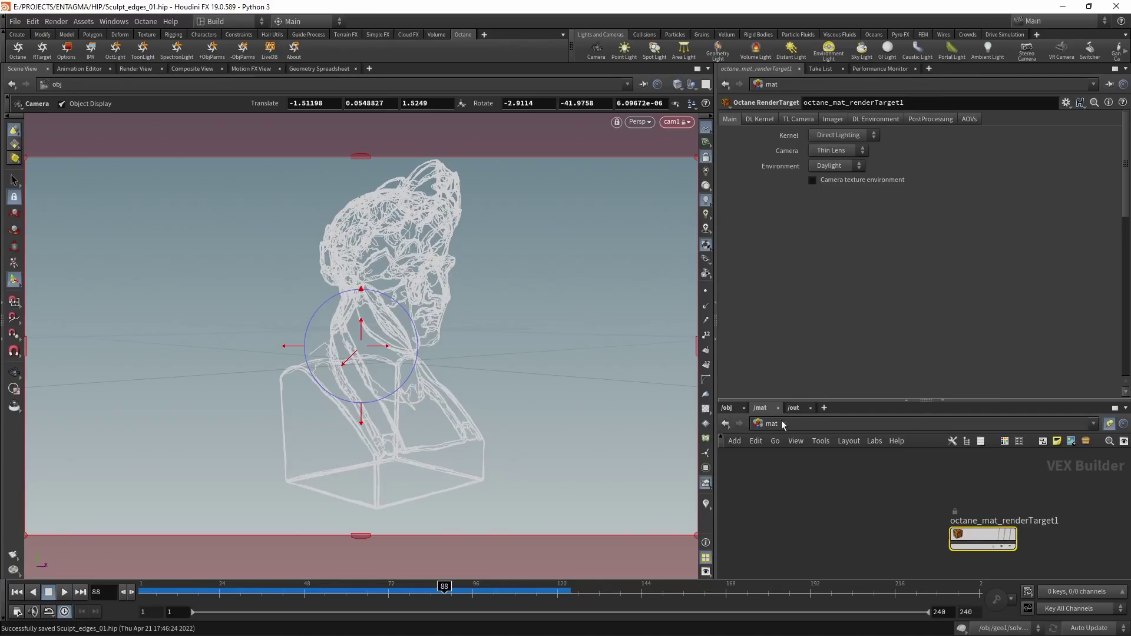
{"action": "left_click", "coordinate": [794, 407]}
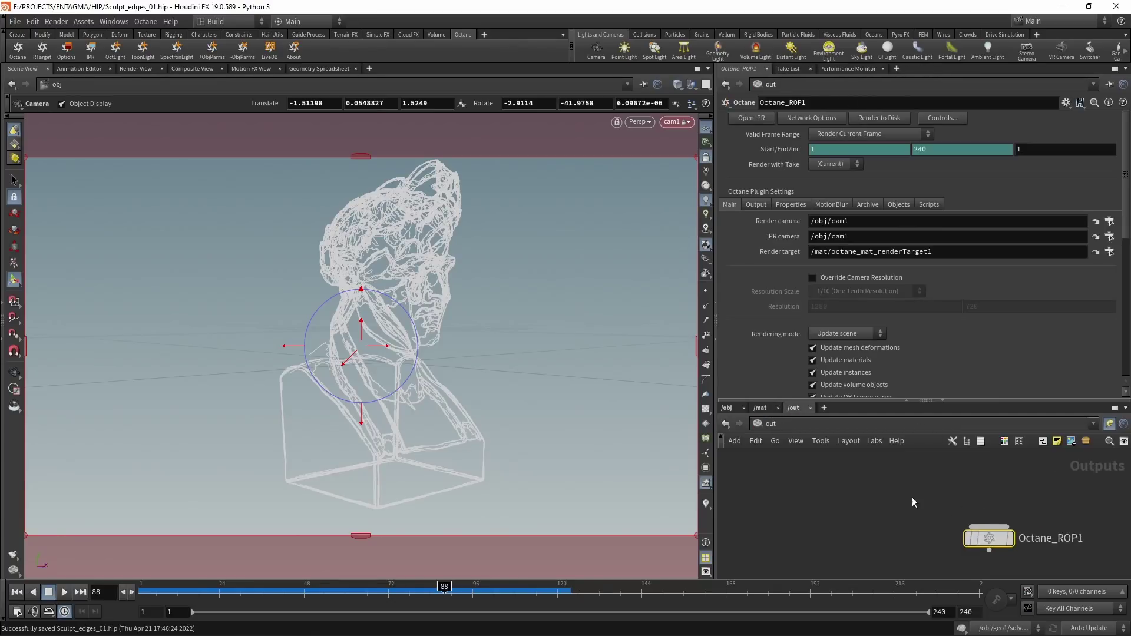
{"action": "middle_click_drag", "start_coordinate": [912, 497], "coordinate": [880, 489]}
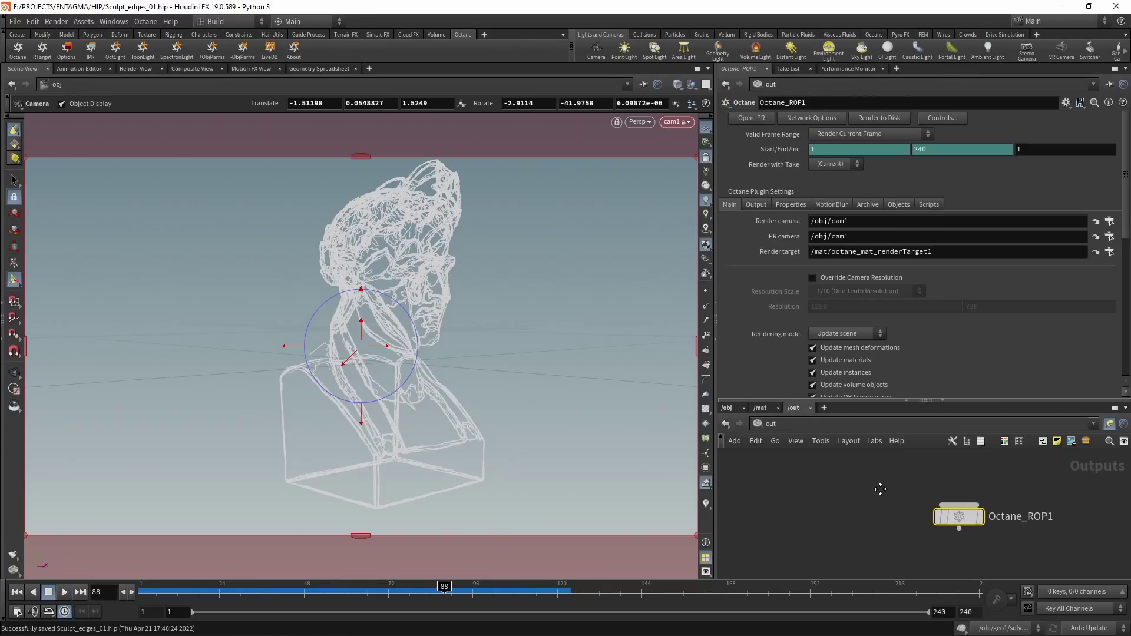
{"action": "left_click", "coordinate": [767, 408]}
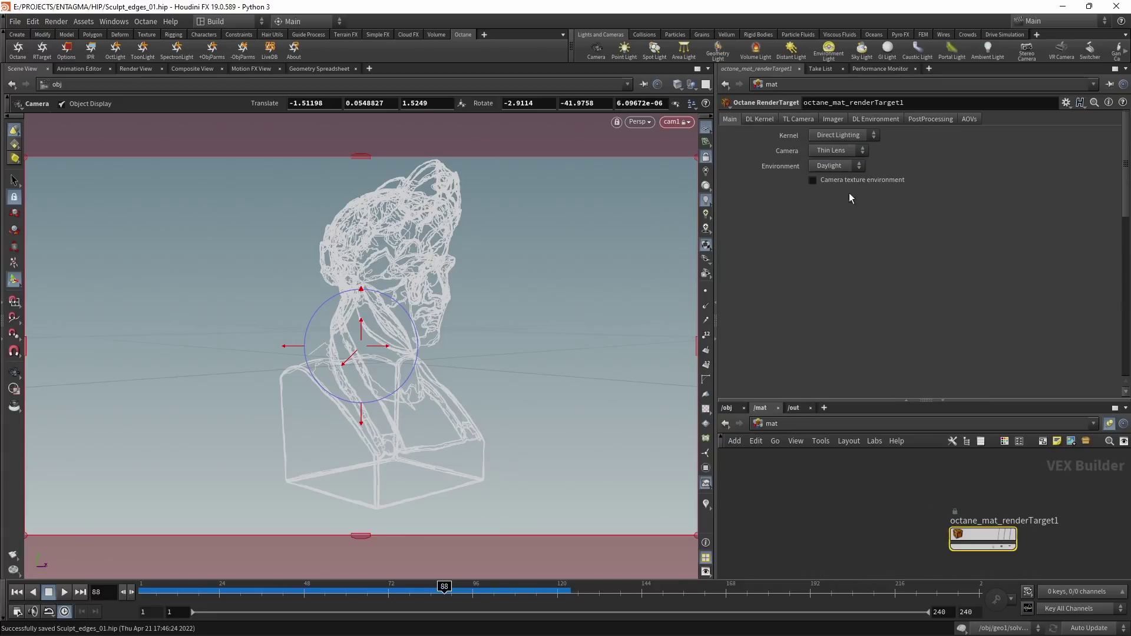
Step: Use Path Tracing and a Texture environment loading $HIP/artist_workshop_4k.hdr as Non-color Data
{"action": "left_click", "coordinate": [839, 139]}
{"action": "left_click", "coordinate": [839, 156]}
{"action": "left_click", "coordinate": [842, 164]}
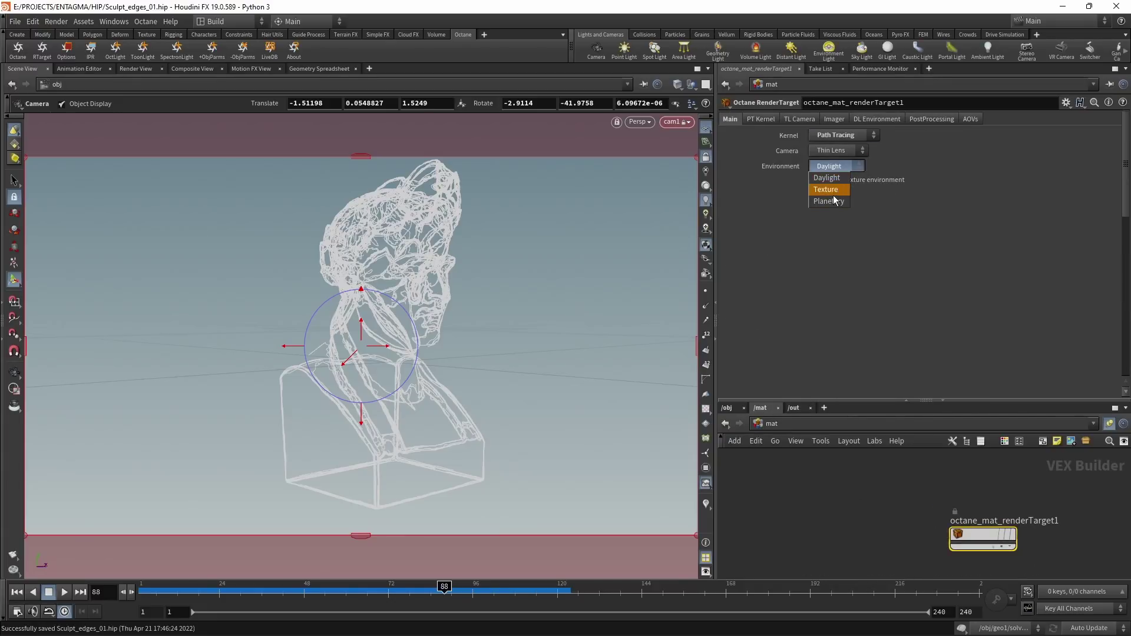
{"action": "left_click", "coordinate": [834, 190]}
{"action": "left_click", "coordinate": [885, 119]}
{"action": "left_click", "coordinate": [852, 266]}
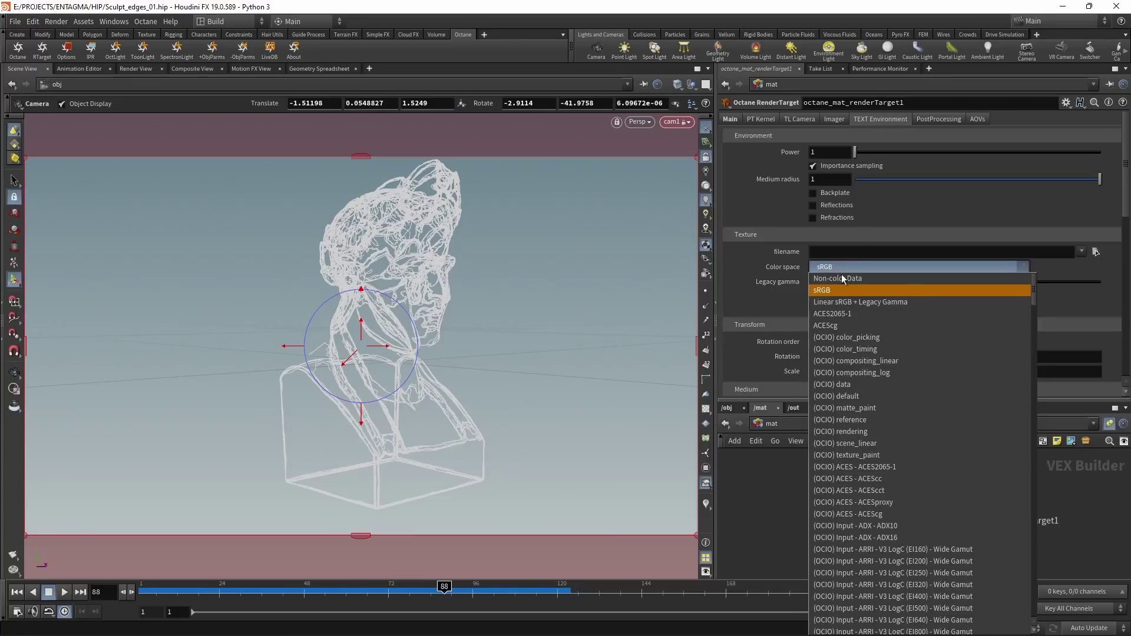
{"action": "left_click", "coordinate": [847, 283]}
{"action": "left_click", "coordinate": [1081, 252]}
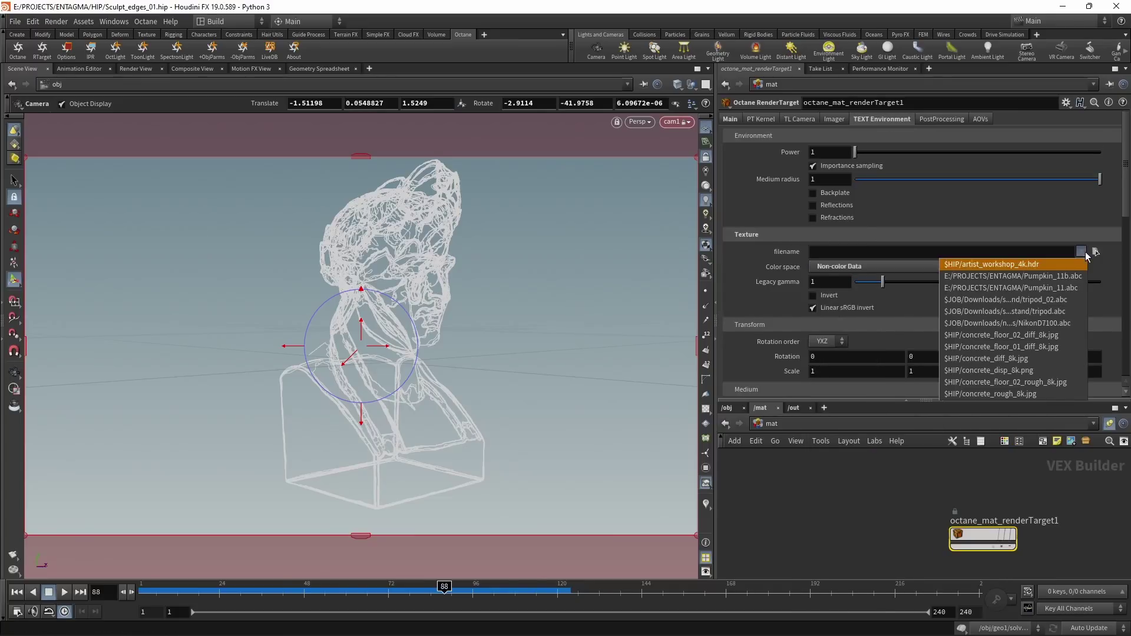
{"action": "left_click", "coordinate": [1055, 264]}
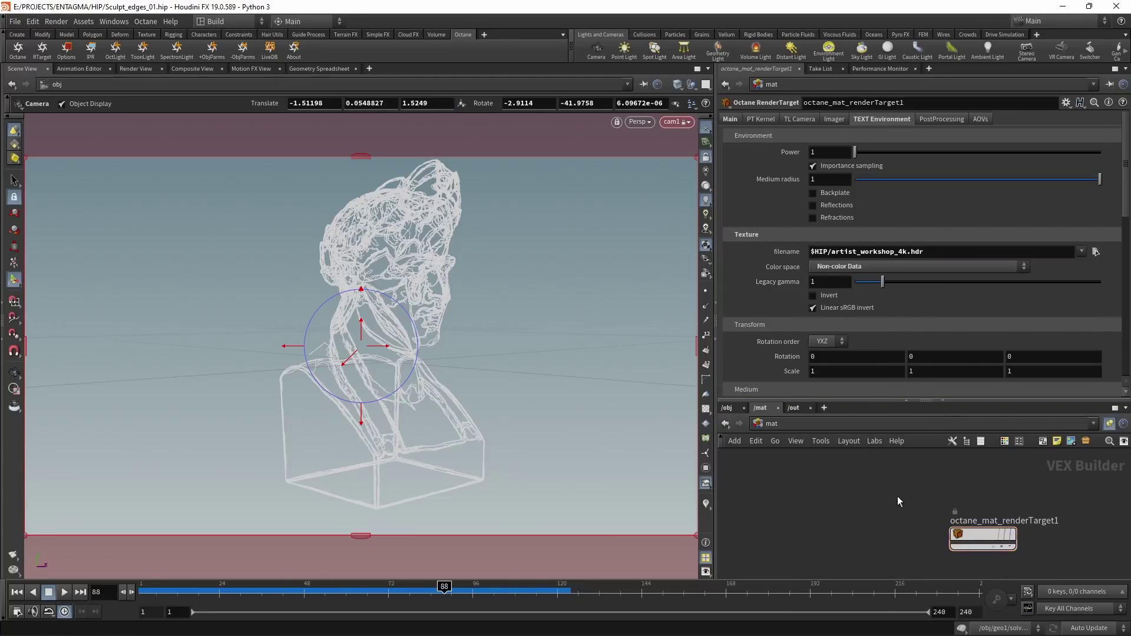
Step: Save, add an Octane Material Builder, and place a Material Glossy node inside it
{"action": "key", "text": "ctrl+s"}
{"action": "key", "text": "Tab"}
{"action": "type", "text": "oct"}
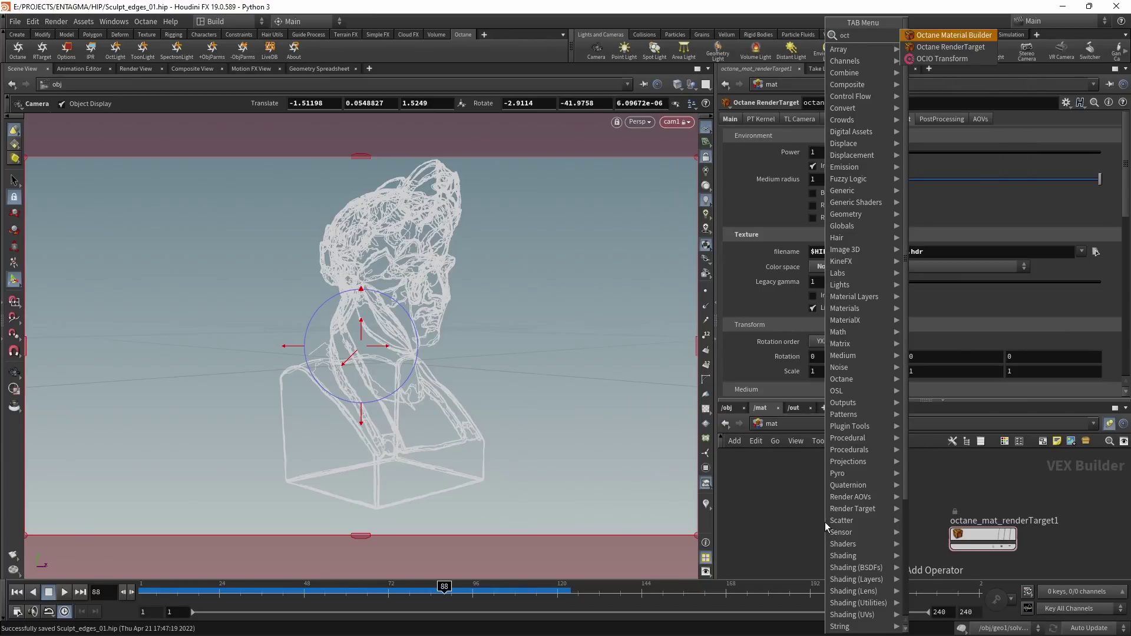
{"action": "key", "text": "Return"}
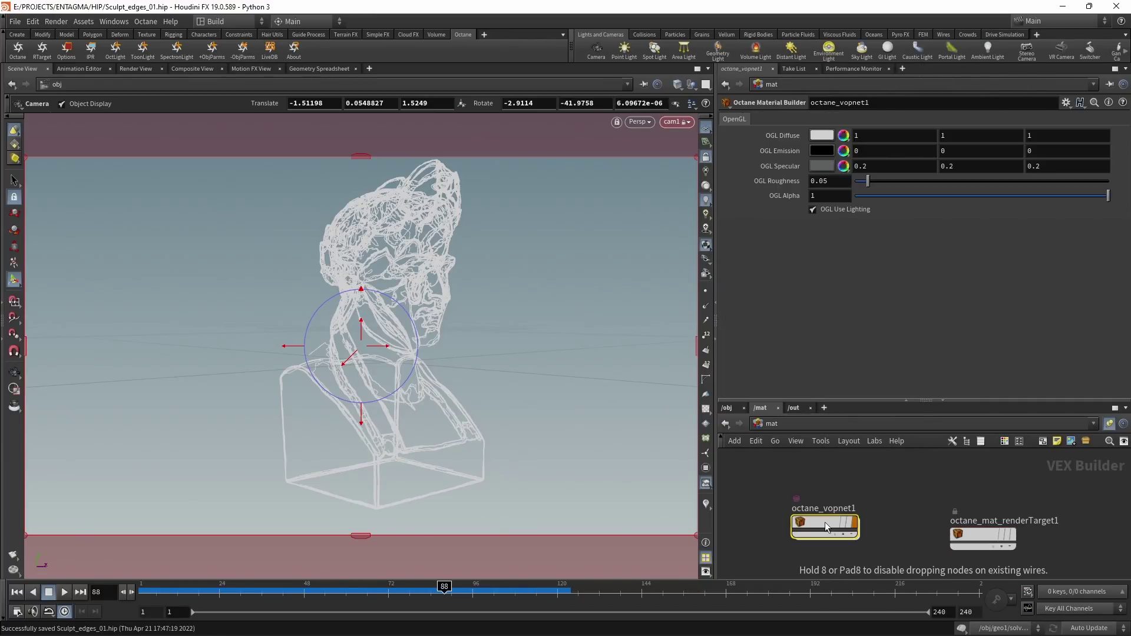
{"action": "double_click", "coordinate": [824, 522]}
{"action": "key", "text": "Delete"}
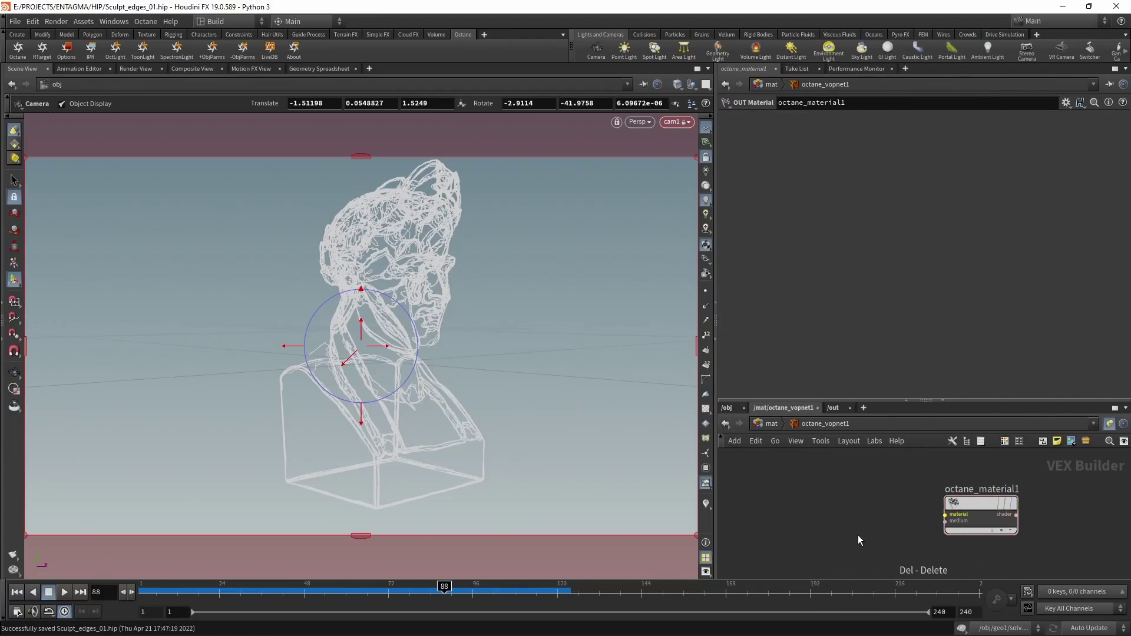
{"action": "key", "text": "Tab"}
{"action": "type", "text": "glos"}
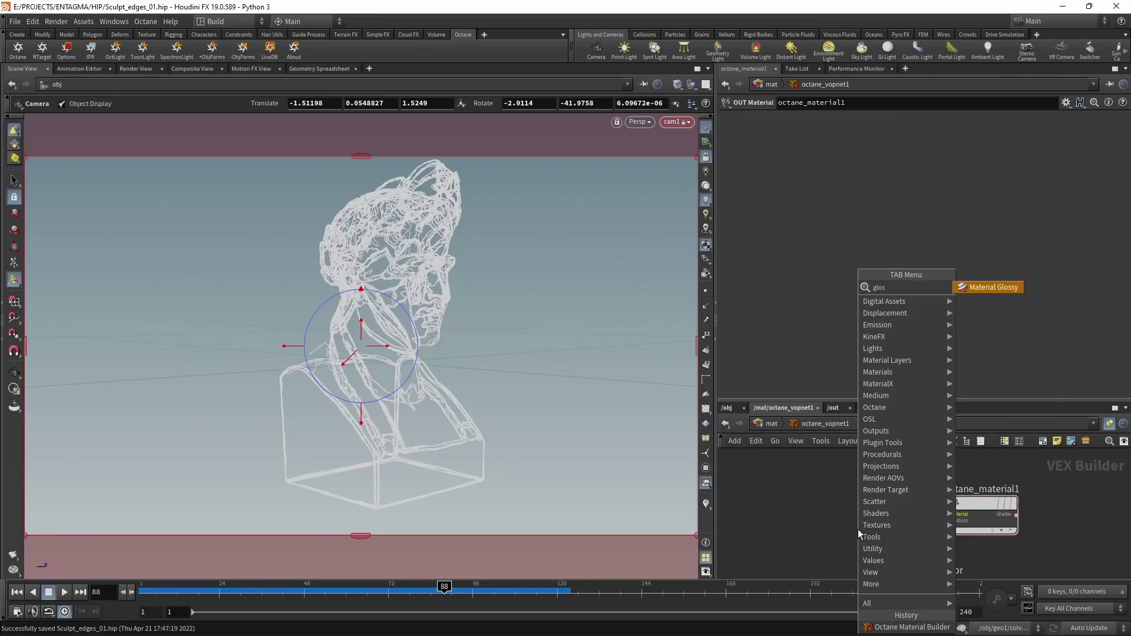
{"action": "key", "text": "Return"}
{"action": "left_click", "coordinate": [858, 529]}
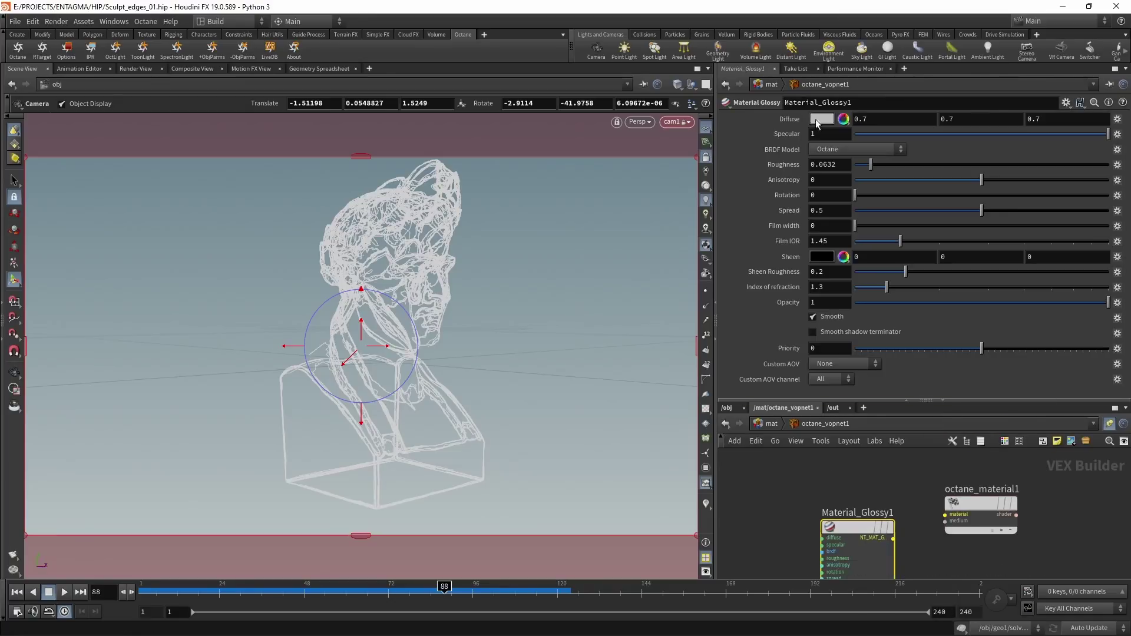
Step: Give the glossy shader a near-black diffuse, IOR 1.0 and roughness 0.4, wired to the material output
{"action": "left_click", "coordinate": [807, 118]}
{"action": "left_click", "coordinate": [827, 110]}
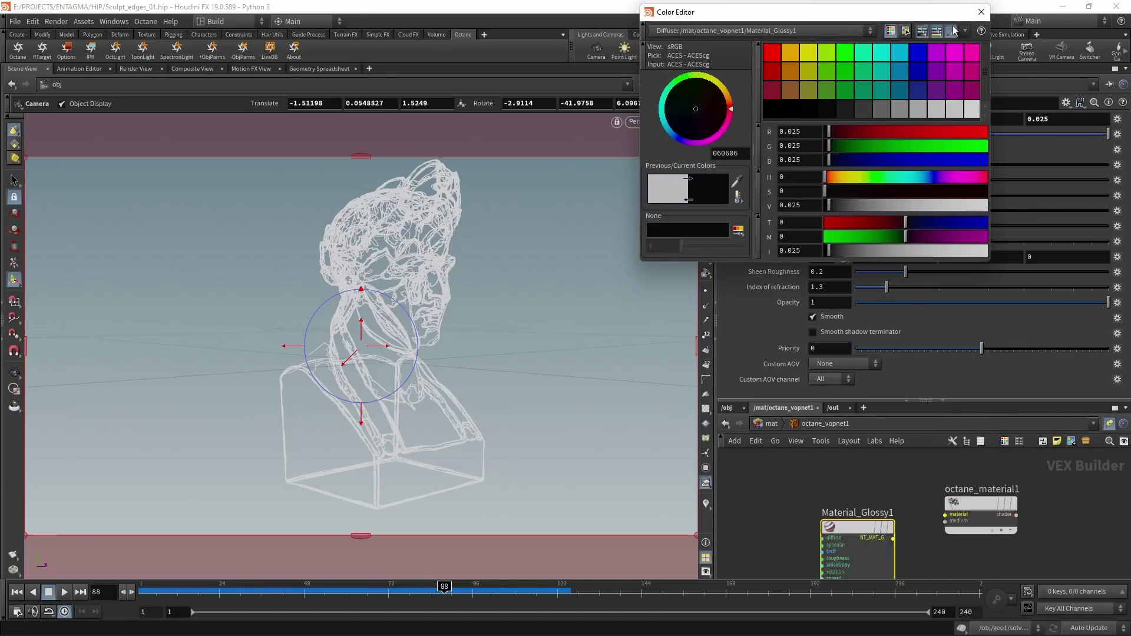
{"action": "left_click", "coordinate": [981, 12]}
{"action": "left_click", "coordinate": [945, 514]}
{"action": "left_click", "coordinate": [912, 507]}
{"action": "left_click", "coordinate": [840, 288]}
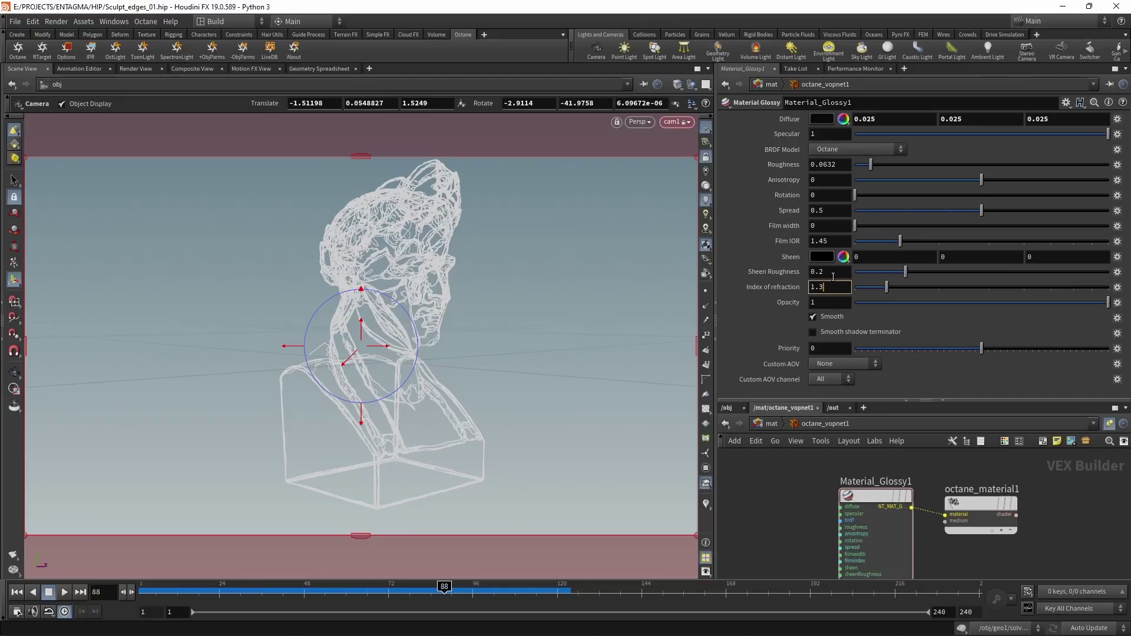
{"action": "type", "text": "0"}
{"action": "key", "text": "Return"}
{"action": "double_click", "coordinate": [819, 165]}
{"action": "type", "text": "0.4"}
{"action": "key", "text": "Return"}
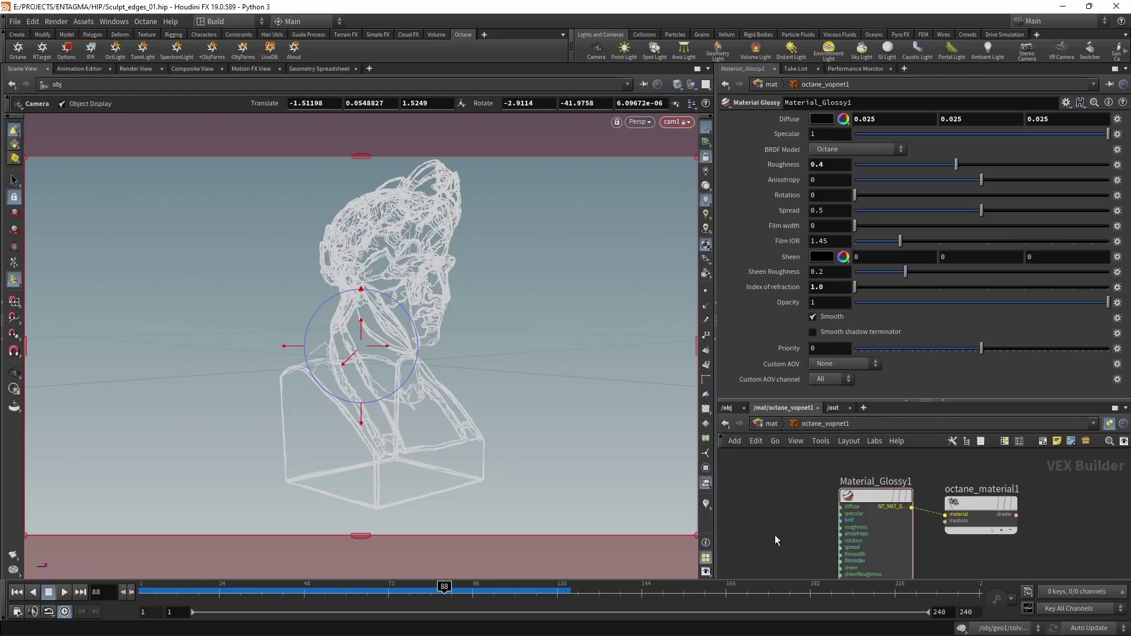
Step: Feed a Color RGB node with hue 20, saturation 0.65 orange into the glossy specular input
{"action": "key", "text": "Tab"}
{"action": "key", "text": "Escape"}
{"action": "left_click", "coordinate": [779, 535]}
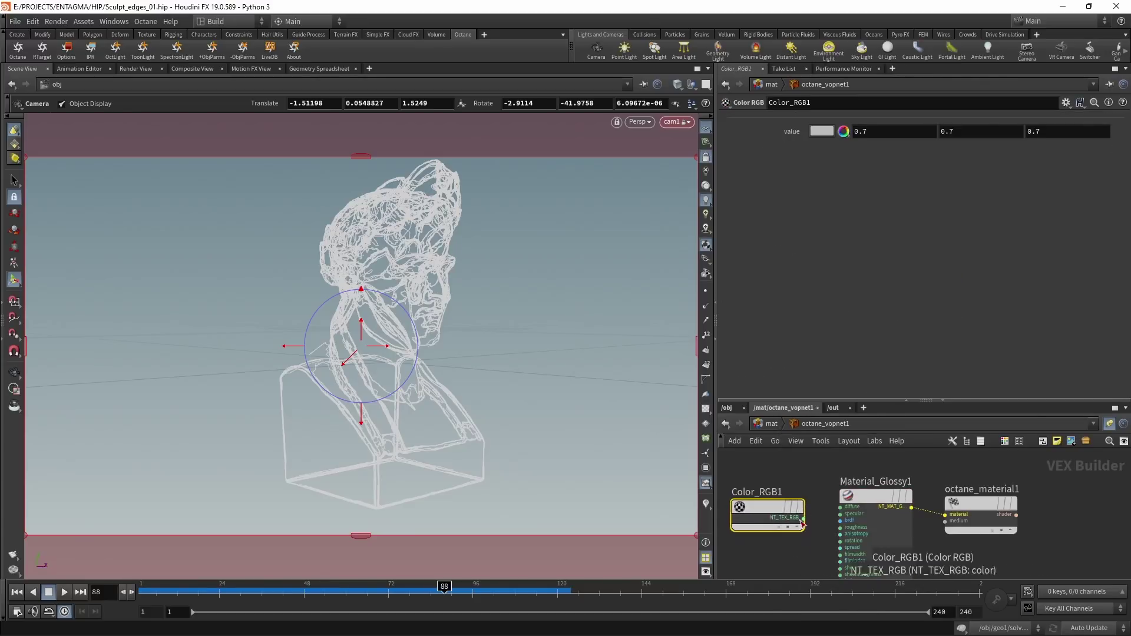
{"action": "left_click_drag", "start_coordinate": [802, 519], "coordinate": [840, 514]}
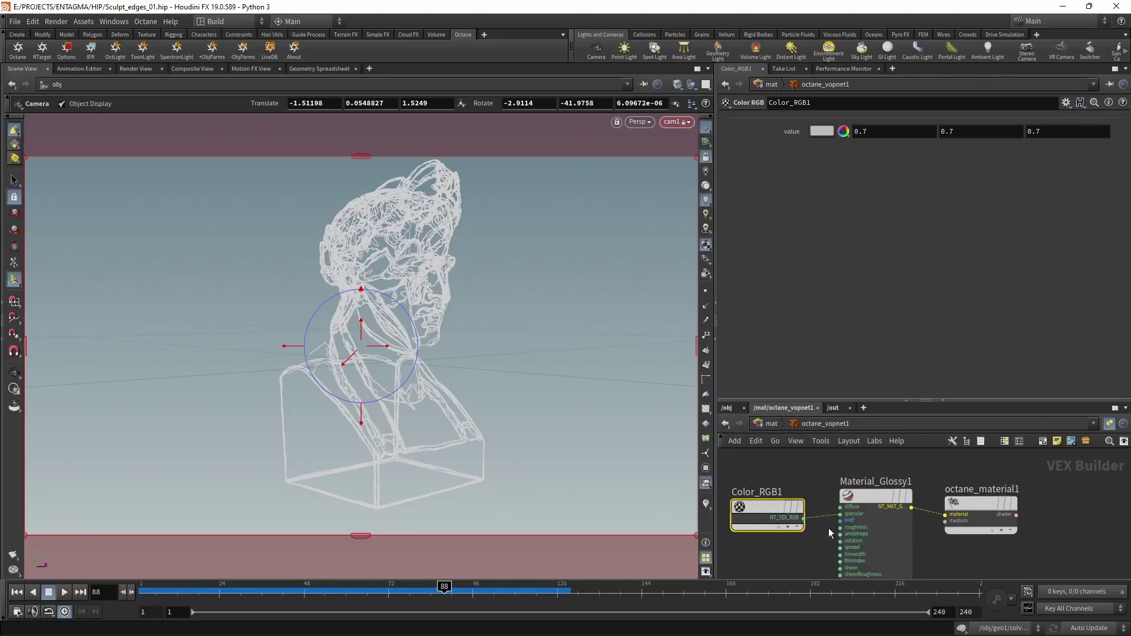
{"action": "left_click", "coordinate": [827, 132]}
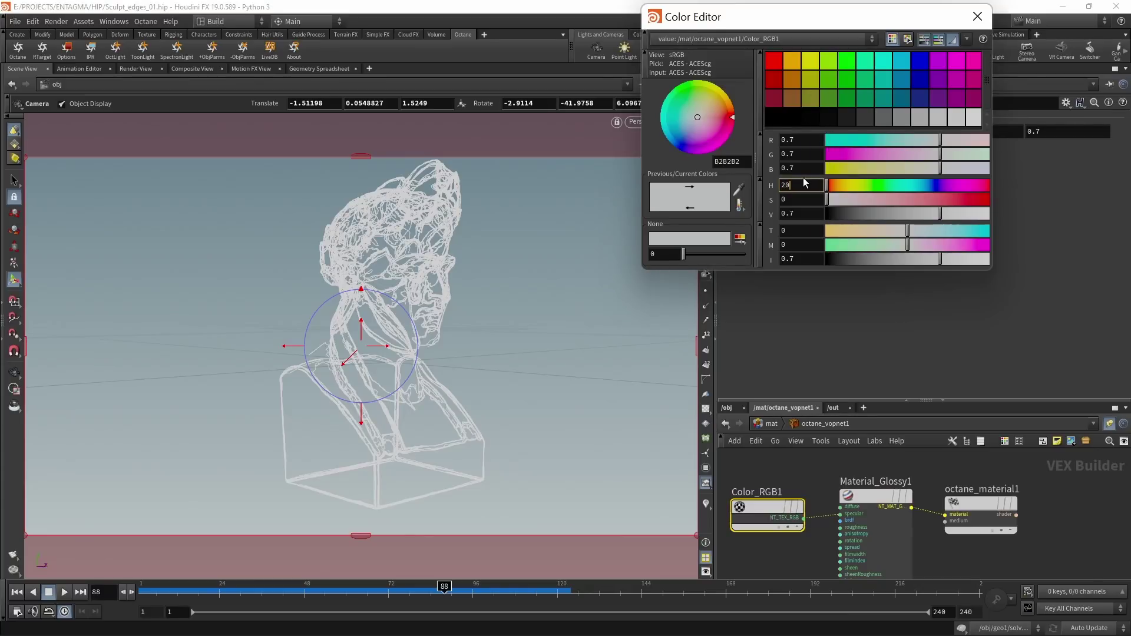
{"action": "type", "text": "20"}
{"action": "key", "text": "Tab"}
{"action": "type", "text": "0.3"}
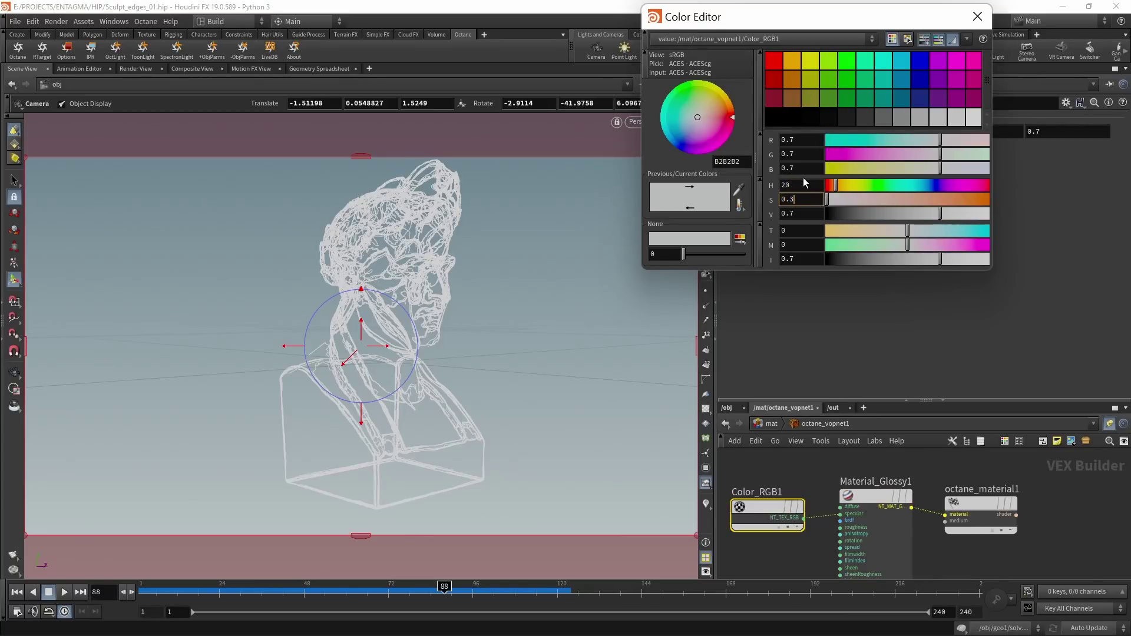
{"action": "key", "text": "BackSpace"}
{"action": "type", "text": "65"}
{"action": "key", "text": "Return"}
{"action": "left_click", "coordinate": [977, 16]}
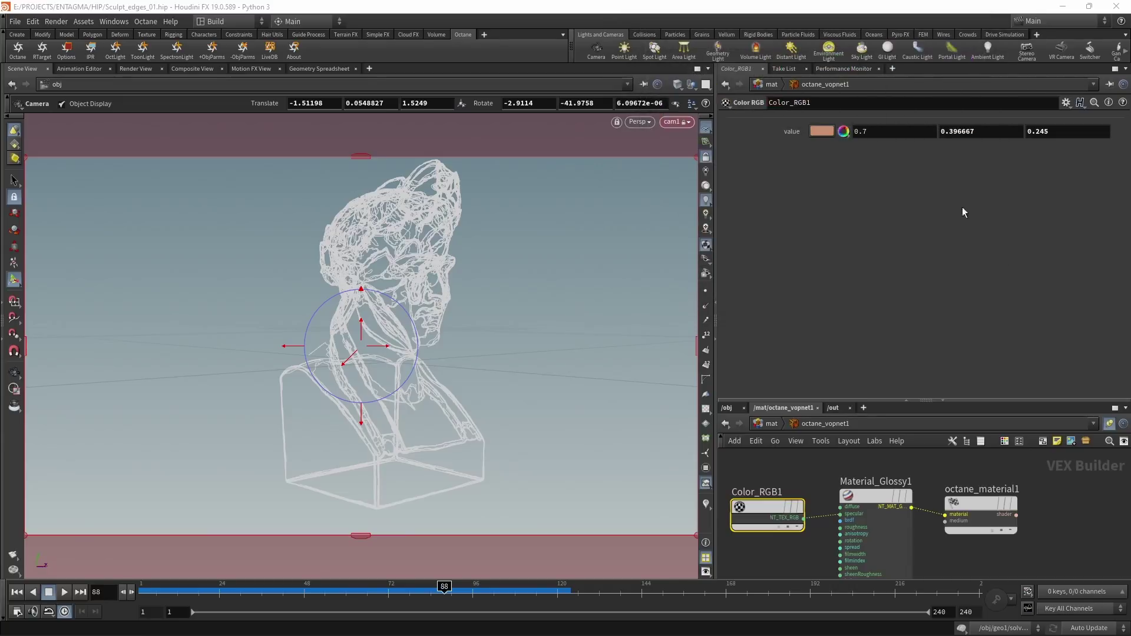
{"action": "left_click", "coordinate": [771, 424]}
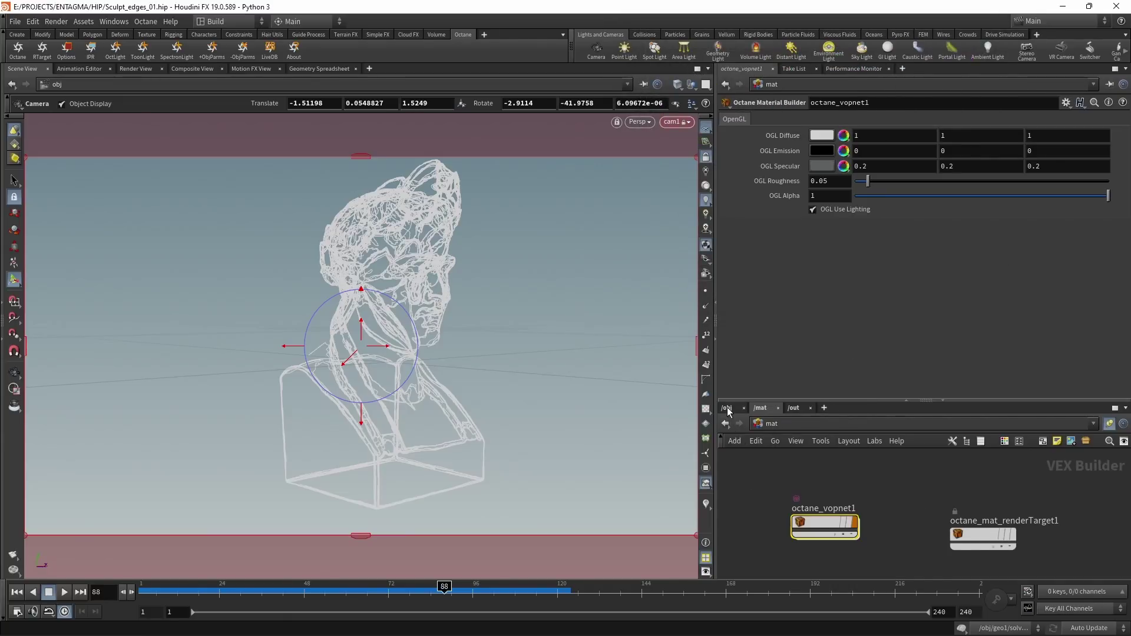
Step: Assign /mat/octane_vopnet1 to geo1, tick Render as curves/fur object, and save
{"action": "left_click", "coordinate": [728, 407]}
{"action": "left_click", "coordinate": [806, 490]}
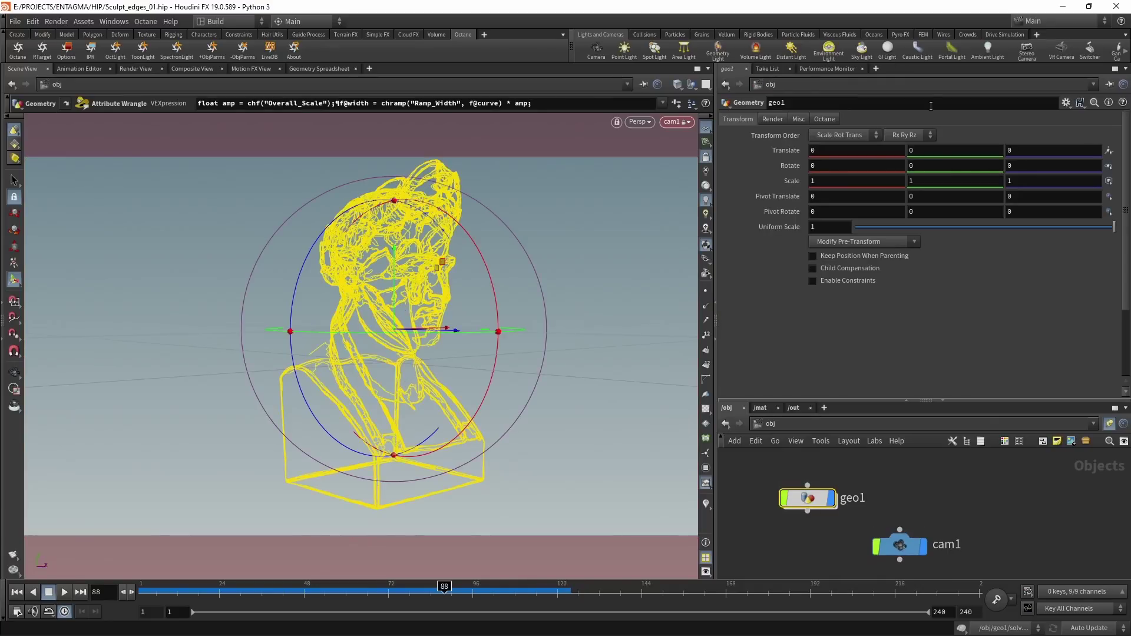
{"action": "left_click", "coordinate": [772, 119]}
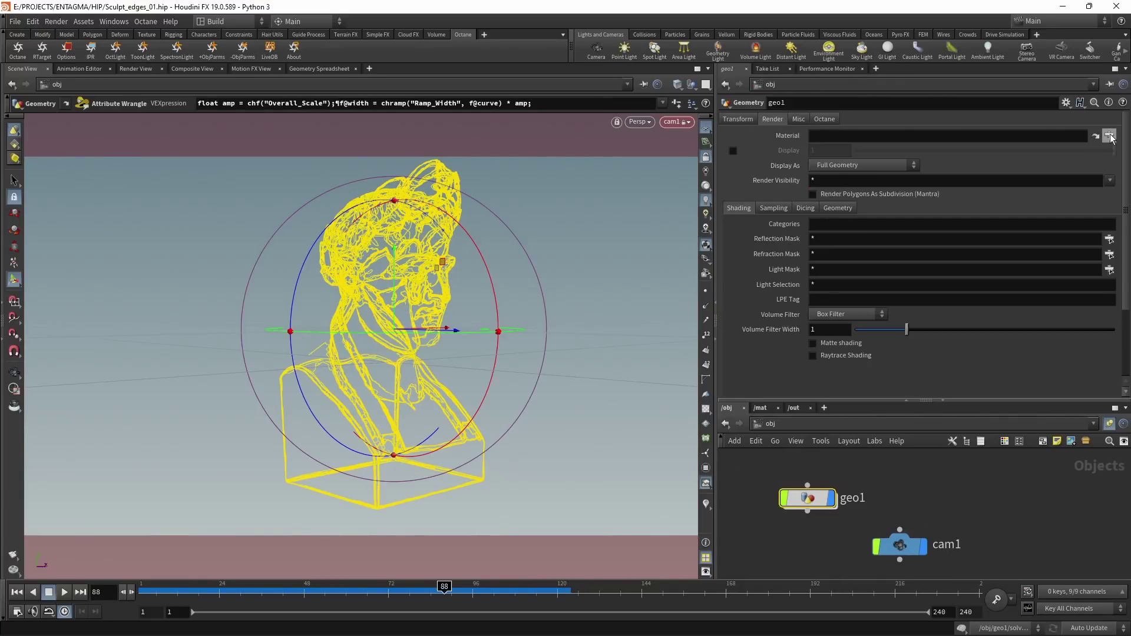
{"action": "left_click", "coordinate": [1110, 136]}
{"action": "left_click", "coordinate": [995, 62]}
{"action": "double_click", "coordinate": [1038, 73]}
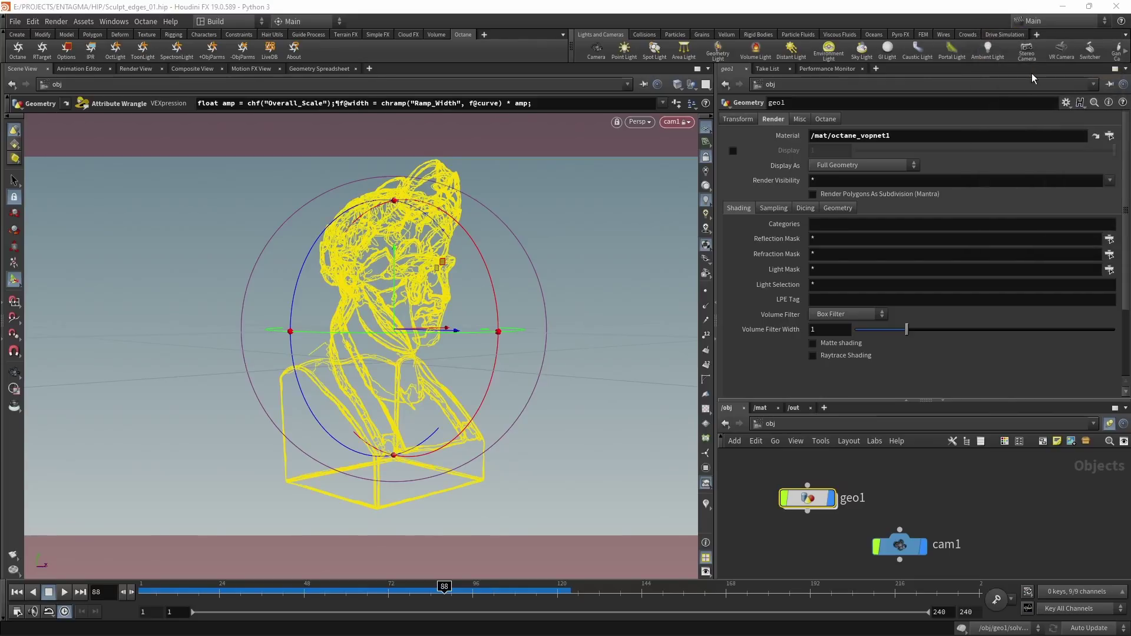
{"action": "left_click", "coordinate": [826, 119]}
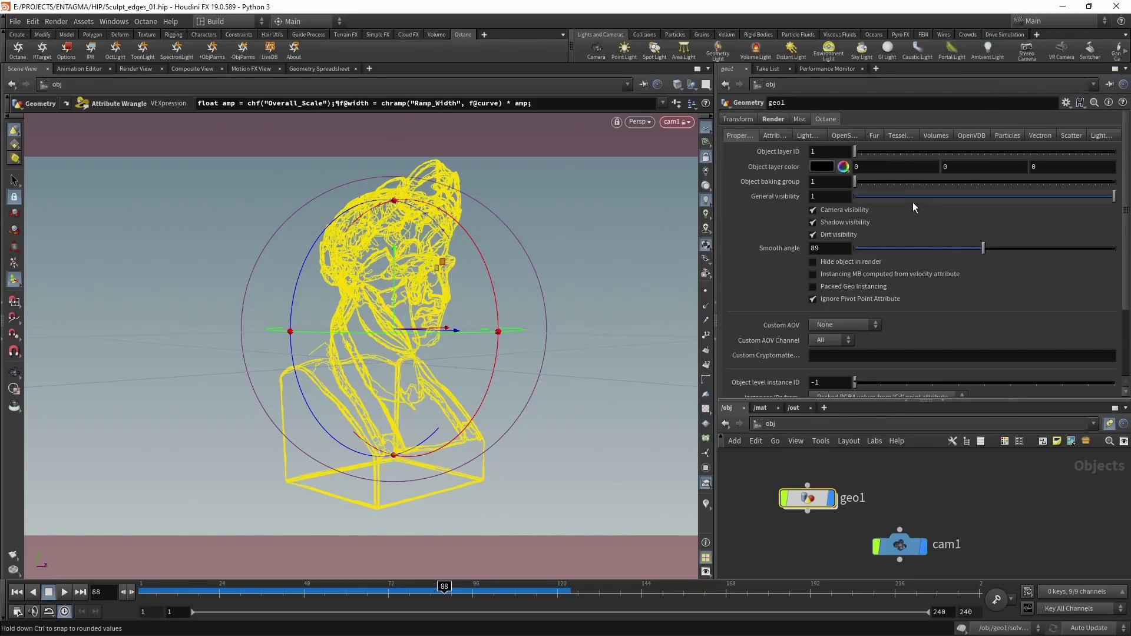
{"action": "left_click", "coordinate": [875, 135]}
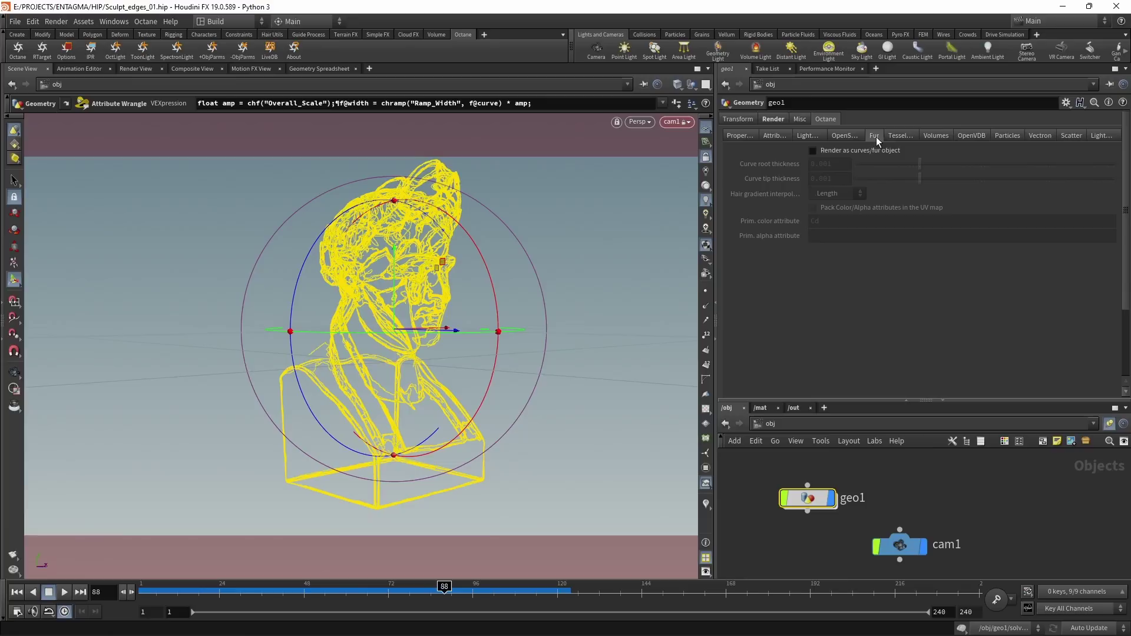
{"action": "left_click", "coordinate": [828, 150]}
{"action": "key", "text": "ctrl+s"}
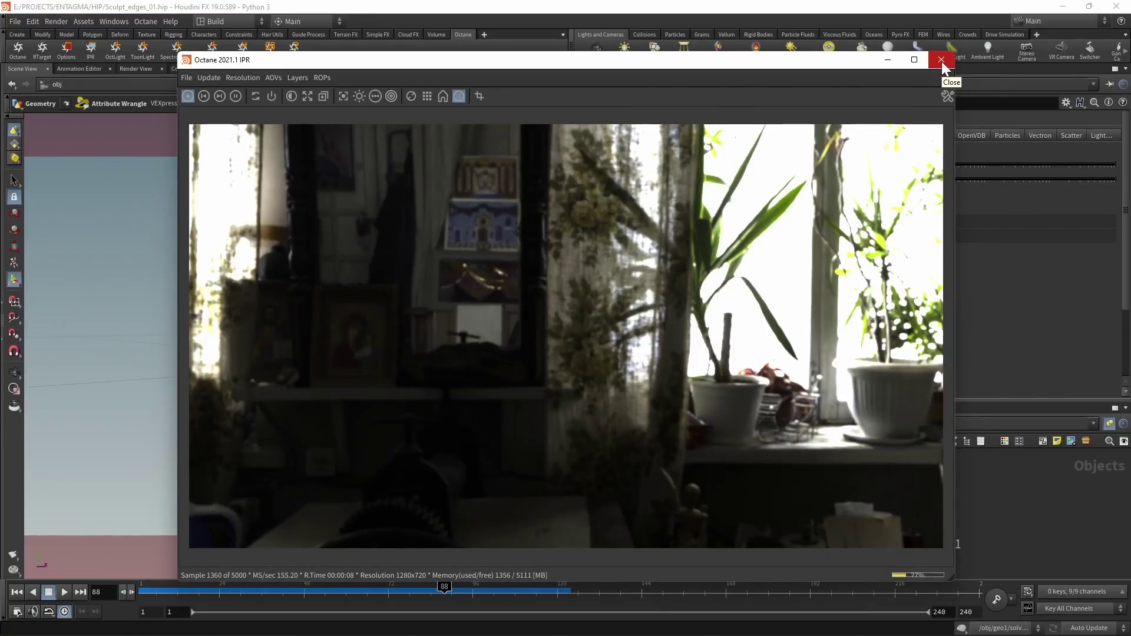
Step: Fix pointwrangle2's width ramp to read f@curveu, save, and start an Octane preview render
{"action": "left_click", "coordinate": [942, 60]}
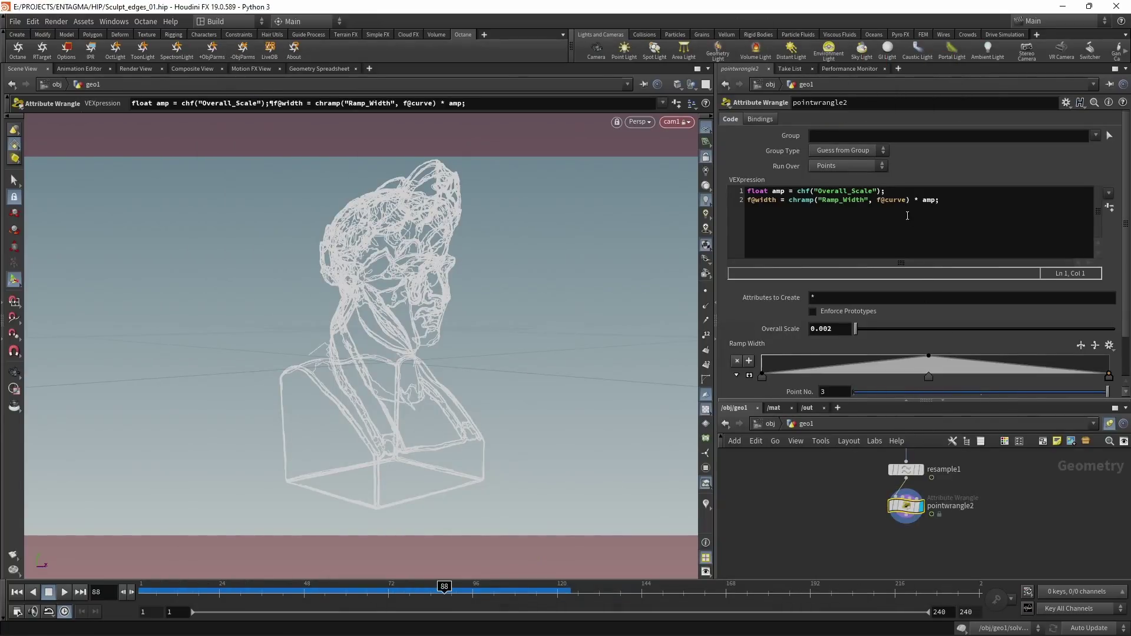
{"action": "left_click", "coordinate": [908, 215]}
{"action": "type", "text": "urveu) * ampu"}
{"action": "key", "text": "ctrl+s"}
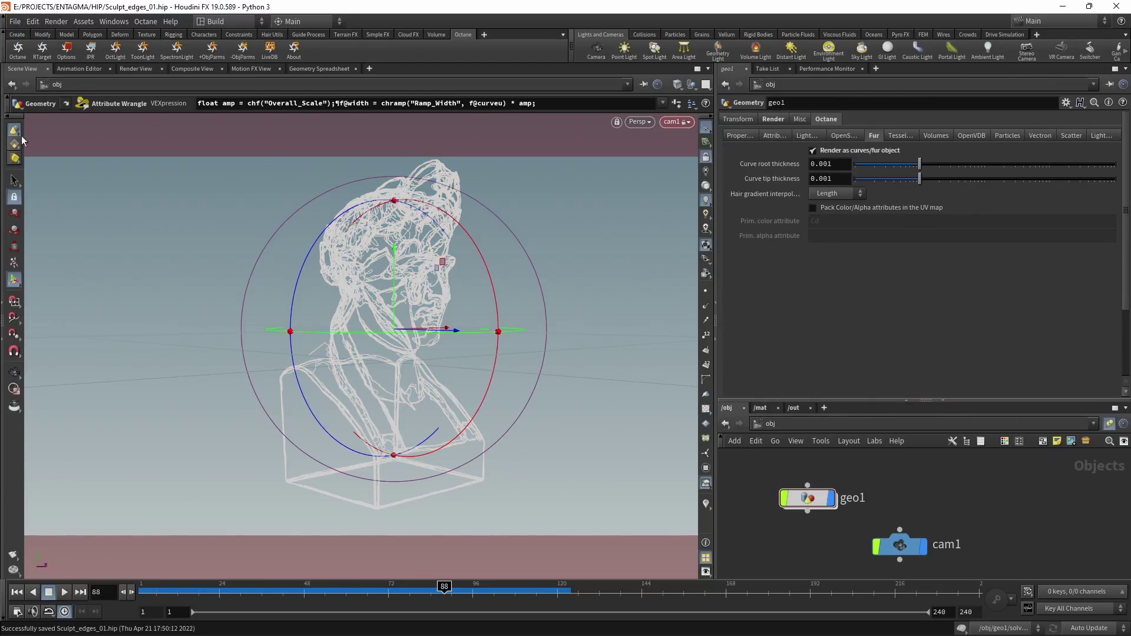
{"action": "left_click", "coordinate": [91, 49]}
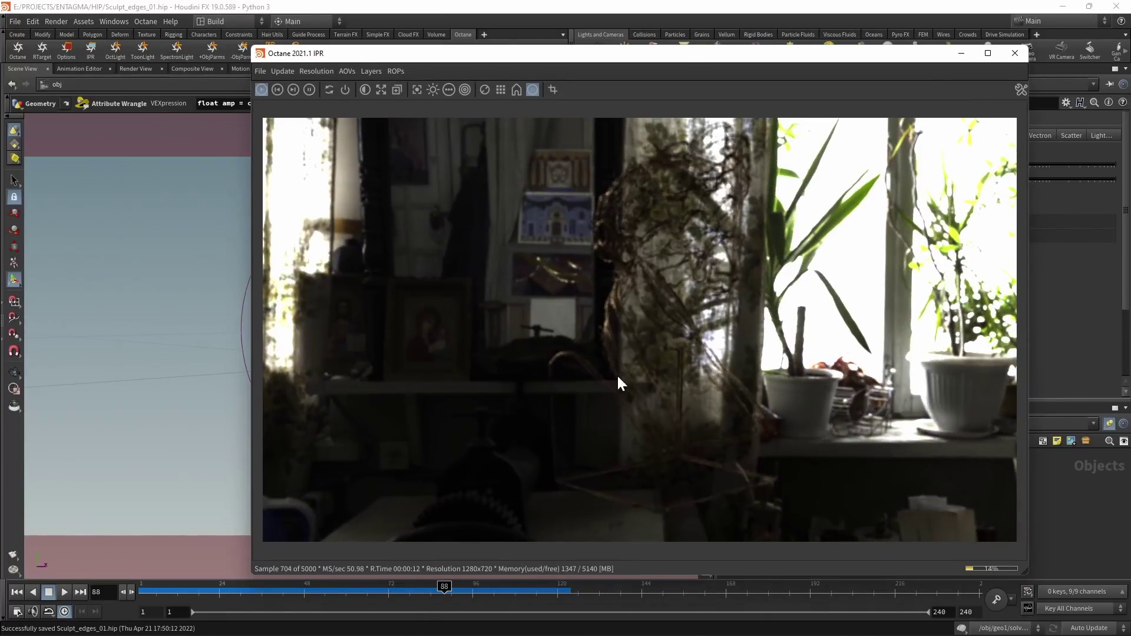
Step: Close the preview and turn off Auto-focus in the Octane render target's camera settings
{"action": "left_click", "coordinate": [1014, 53]}
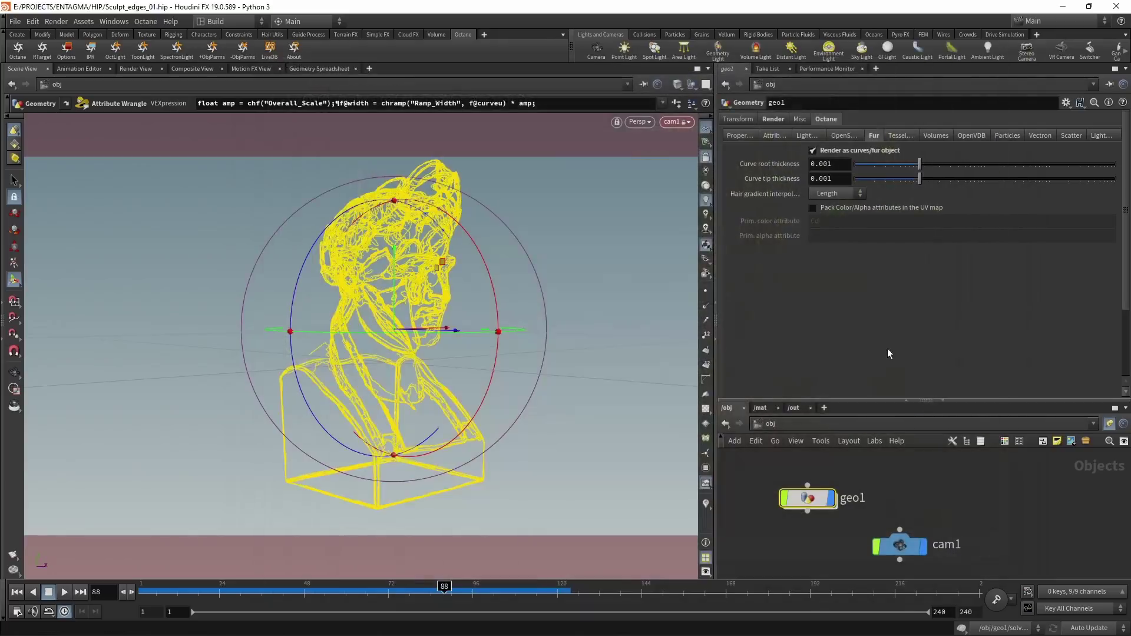
{"action": "left_click", "coordinate": [759, 408]}
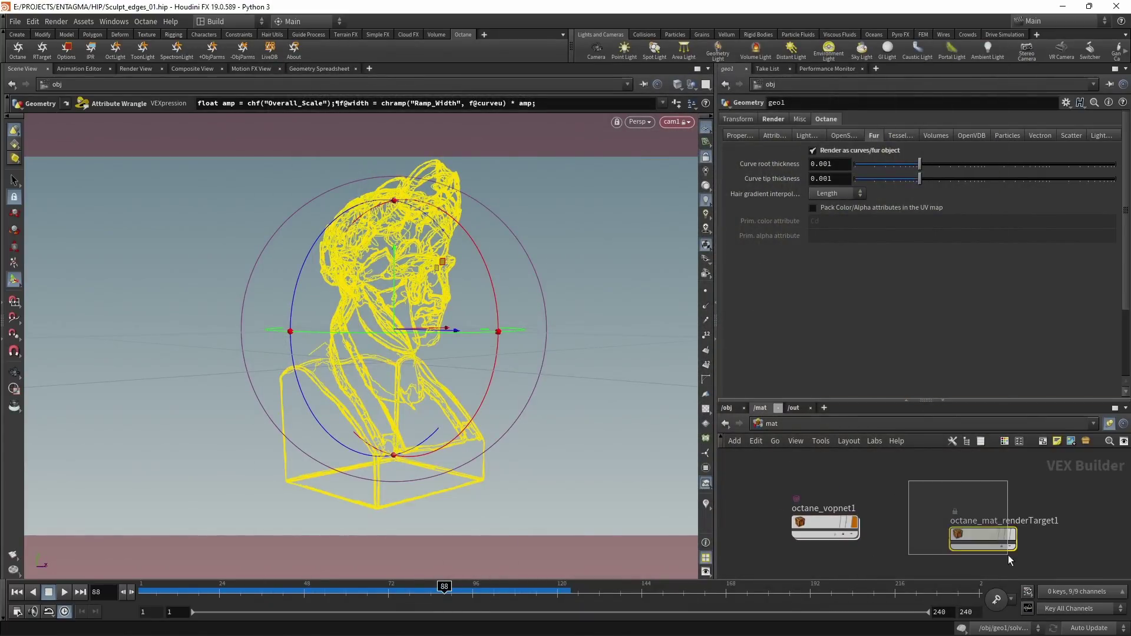
{"action": "left_click_drag", "start_coordinate": [908, 481], "coordinate": [995, 551]}
{"action": "left_click", "coordinate": [801, 119]}
{"action": "left_click", "coordinate": [818, 199]}
Step: Unlock the view from the camera, pull back, and select cam1 in the scene
{"action": "left_click", "coordinate": [706, 157]}
{"action": "key", "text": "Escape"}
{"action": "right_click_drag", "start_coordinate": [565, 349], "coordinate": [391, 374]}
{"action": "left_click_drag", "start_coordinate": [391, 373], "coordinate": [236, 460]}
{"action": "key", "text": "Return"}
{"action": "left_click", "coordinate": [727, 408]}
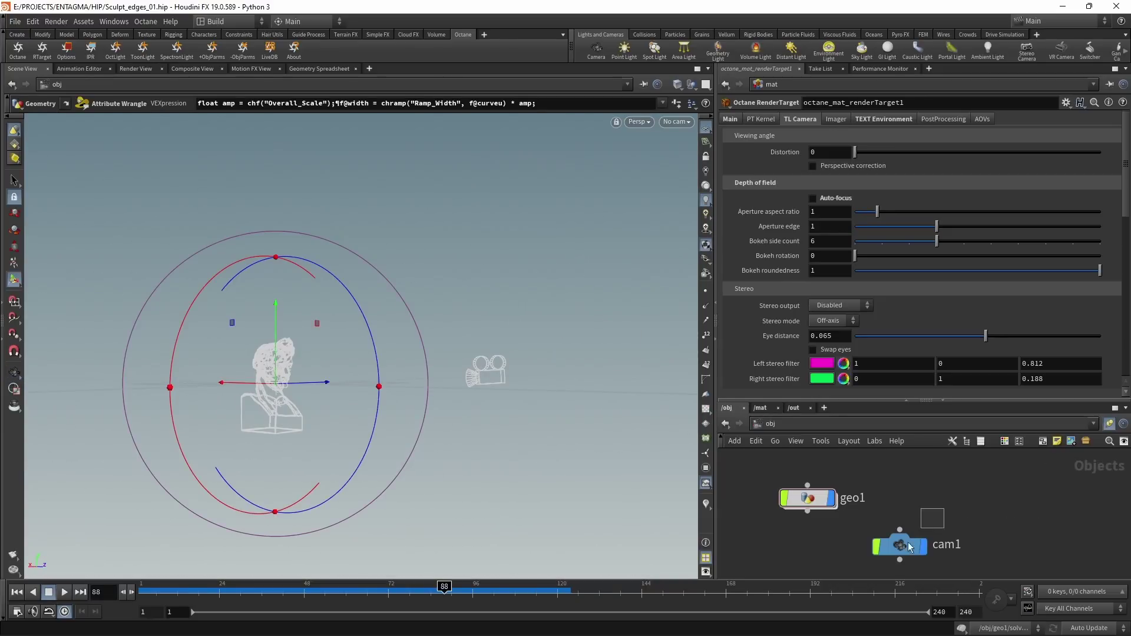
{"action": "left_click", "coordinate": [895, 563]}
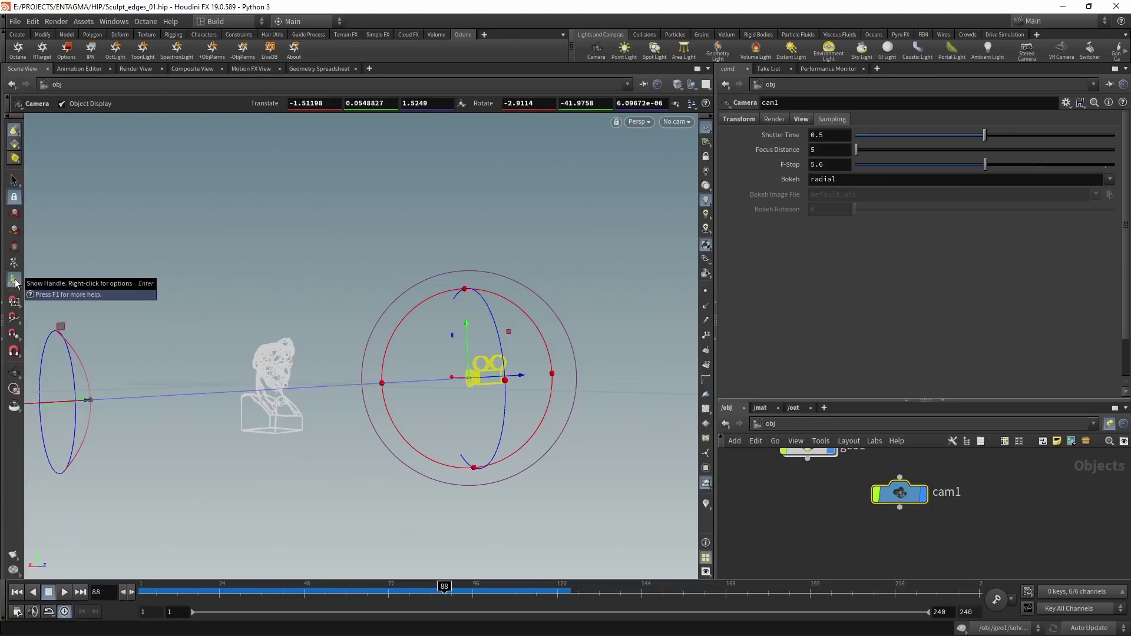
Step: Drag cam1's focus point onto the bust (distance 2.06505), then look through cam1
{"action": "key", "text": "Escape"}
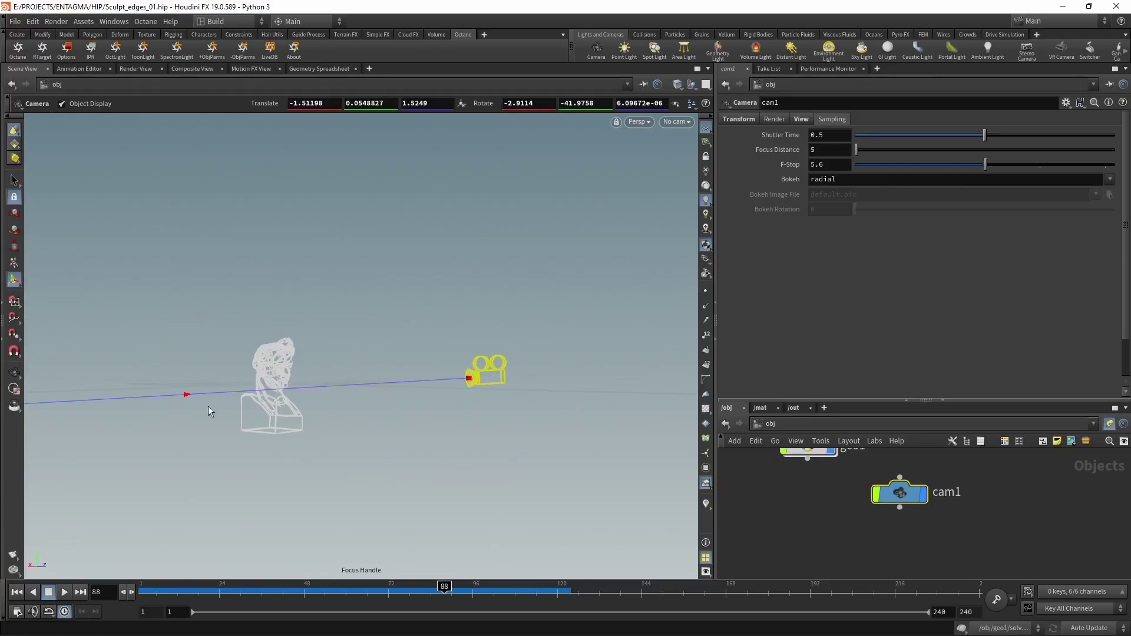
{"action": "key", "text": "Return"}
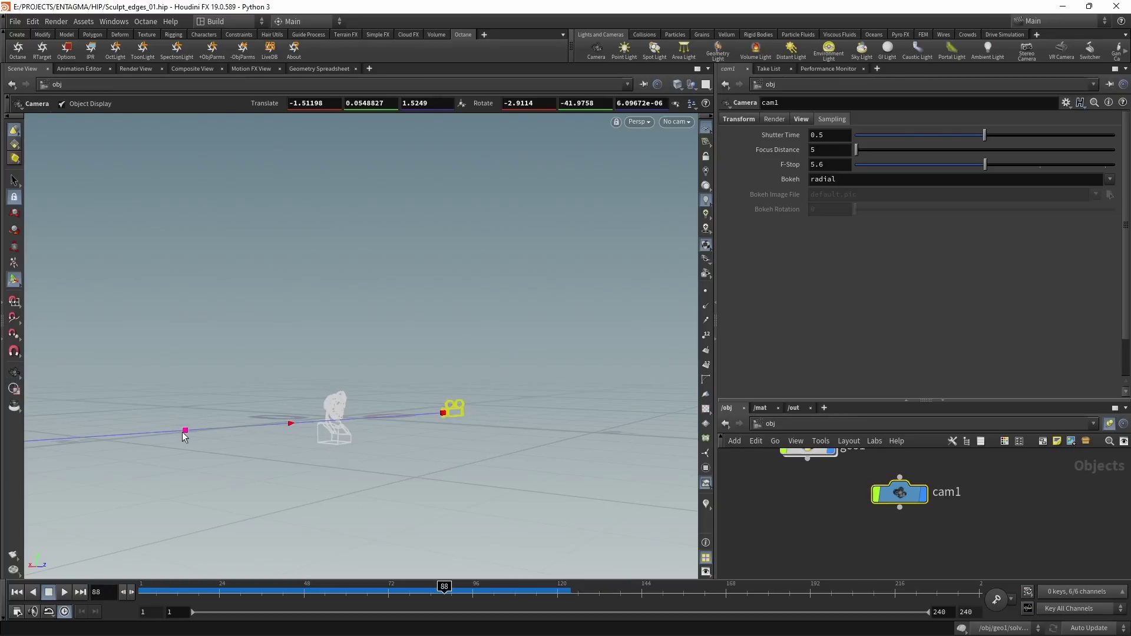
{"action": "left_click_drag", "start_coordinate": [184, 436], "coordinate": [344, 443]}
{"action": "key", "text": "Escape"}
{"action": "left_click_drag", "start_coordinate": [523, 375], "coordinate": [440, 379]}
{"action": "key", "text": "Return"}
{"action": "left_click", "coordinate": [676, 121]}
{"action": "left_click", "coordinate": [709, 177]}
Step: Launch the Octane IPR to render the focused curve bust against the blurred workshop HDRI
{"action": "left_click", "coordinate": [92, 54]}
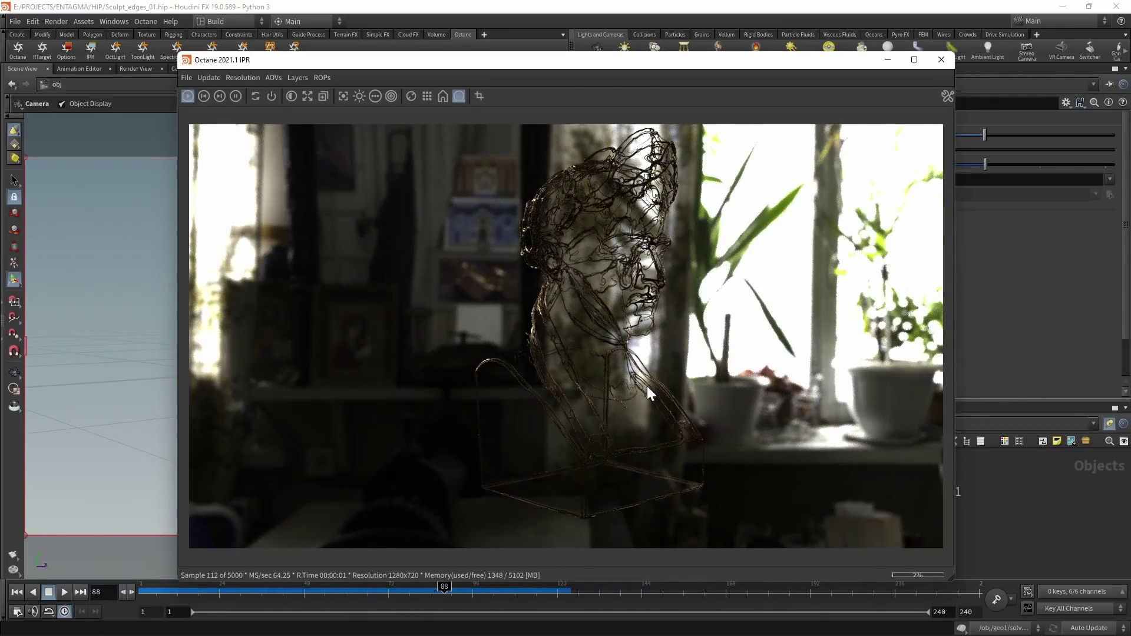